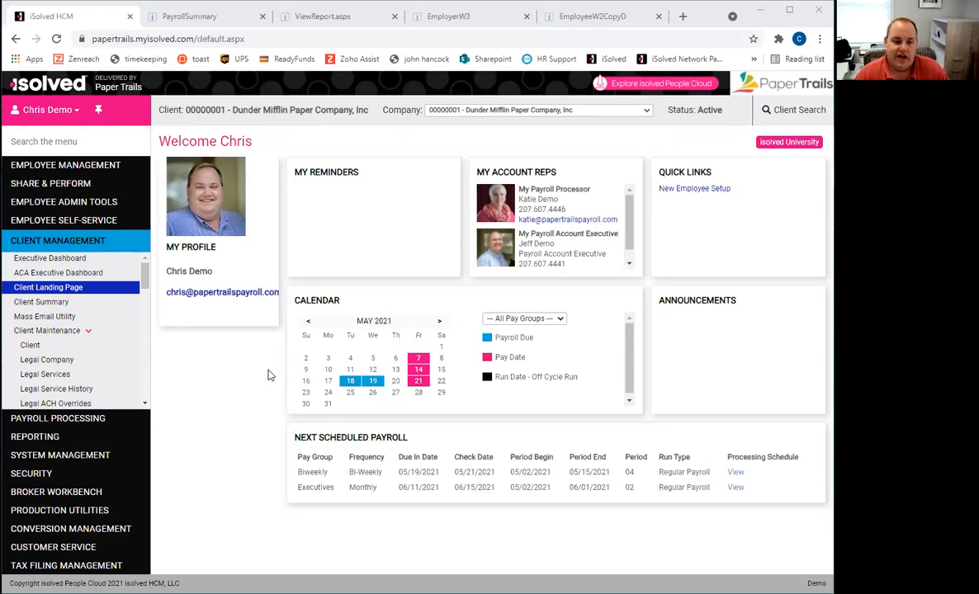
# Open the Report Archive and look through the output items of the 5/7/2021 biweekly payroll.
pyautogui.click(52, 443)
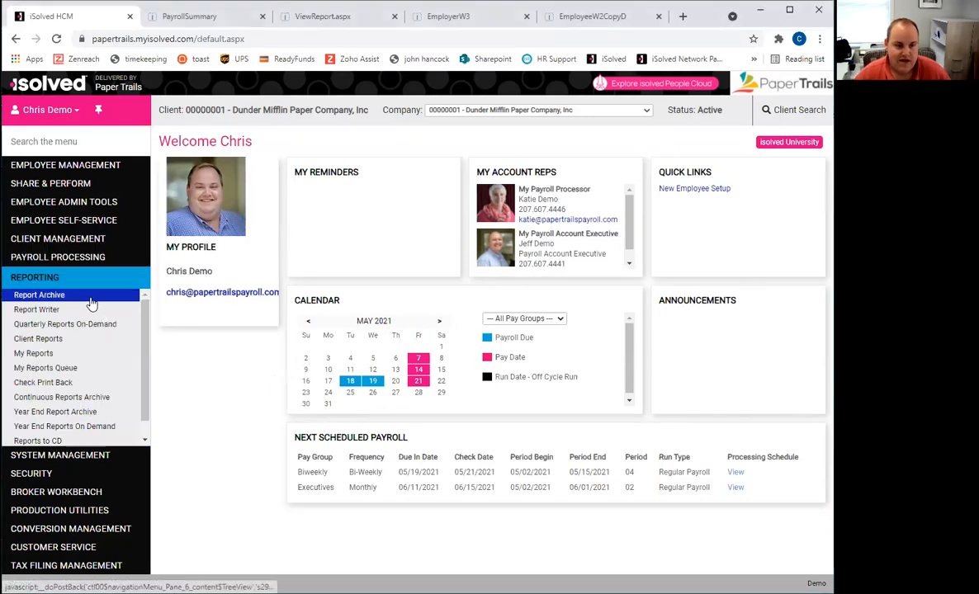
pyautogui.click(46, 297)
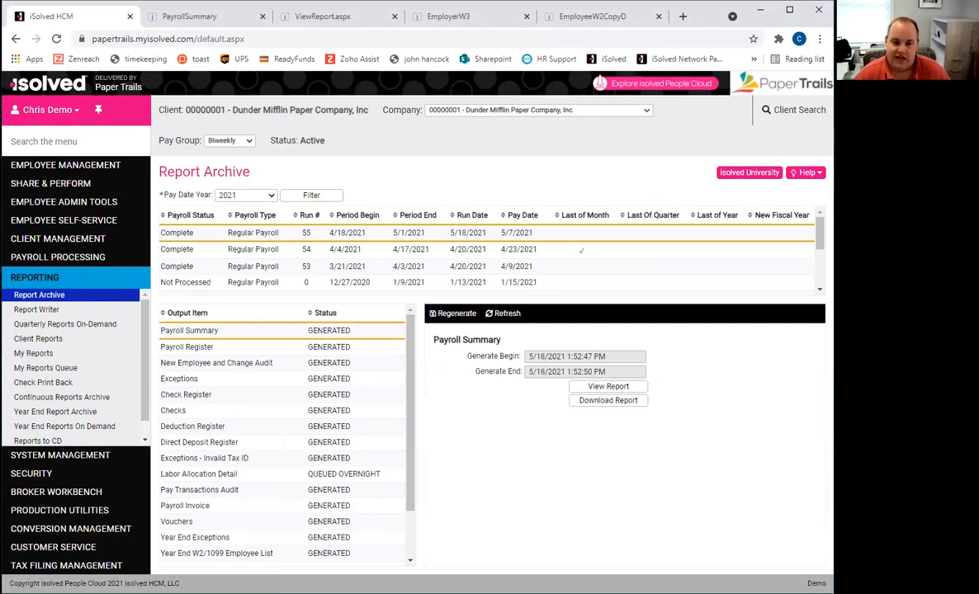
pyautogui.scroll(-2, 274, 376)
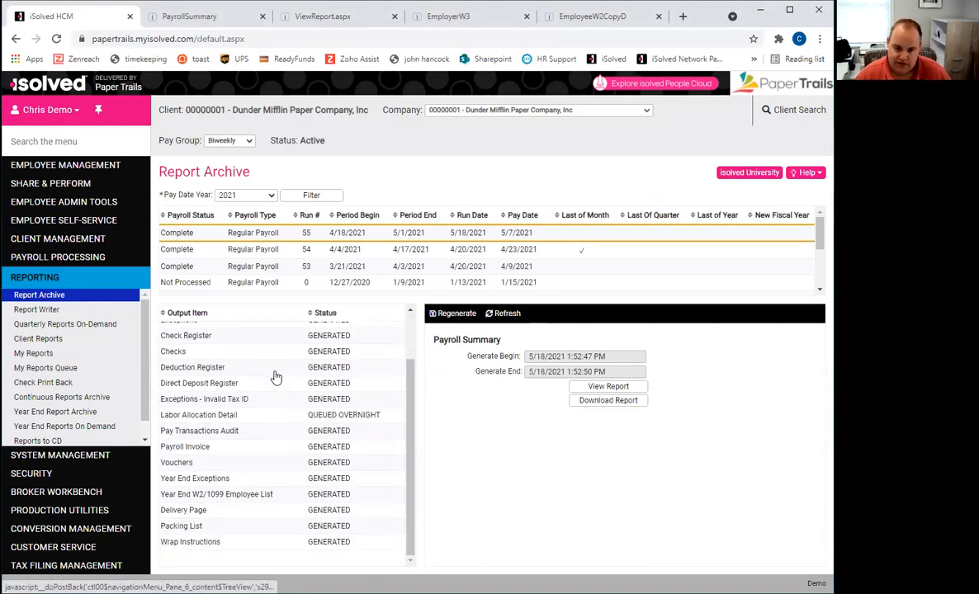
pyautogui.scroll(2, 274, 377)
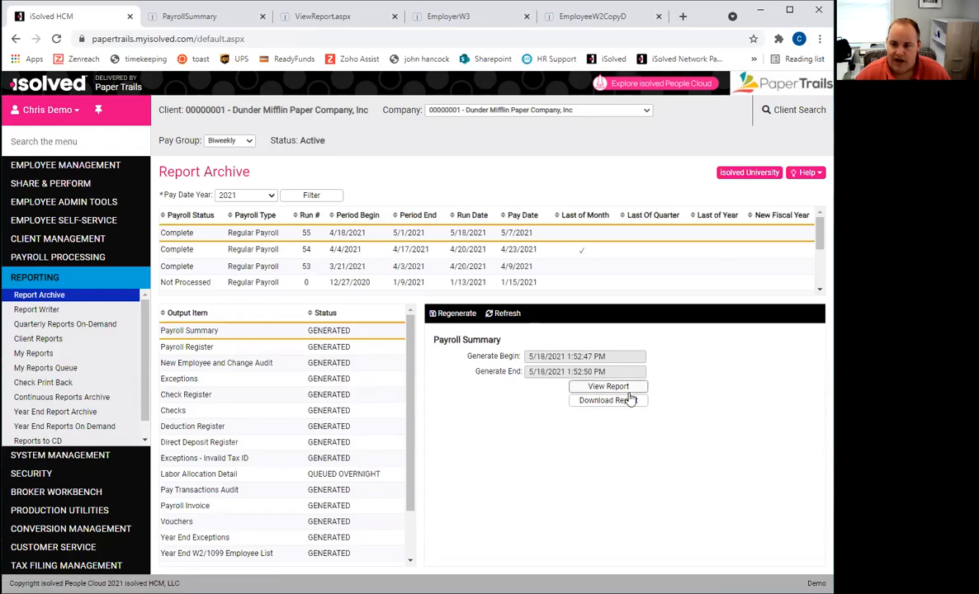
# View the Payroll Summary report for the 5/7/2021 payroll and review its funding, totals and payroll taxes.
pyautogui.click(582, 386)
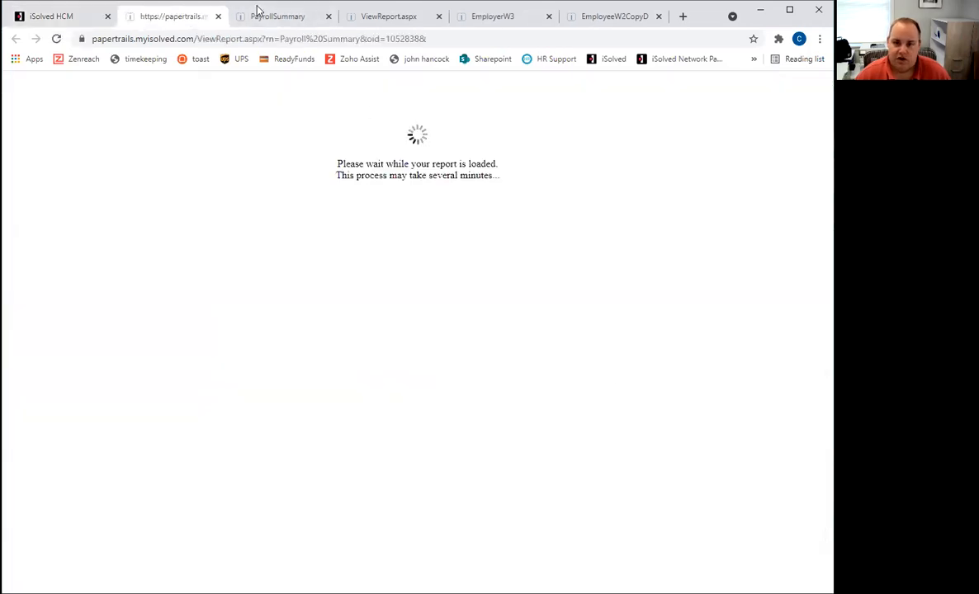
pyautogui.click(257, 14)
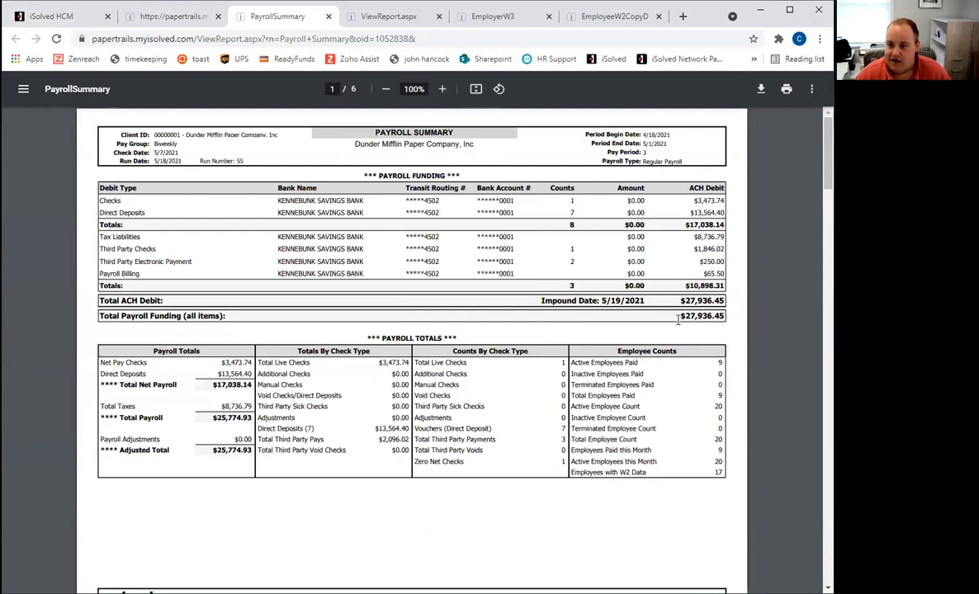
pyautogui.scroll(-10, 501, 264)
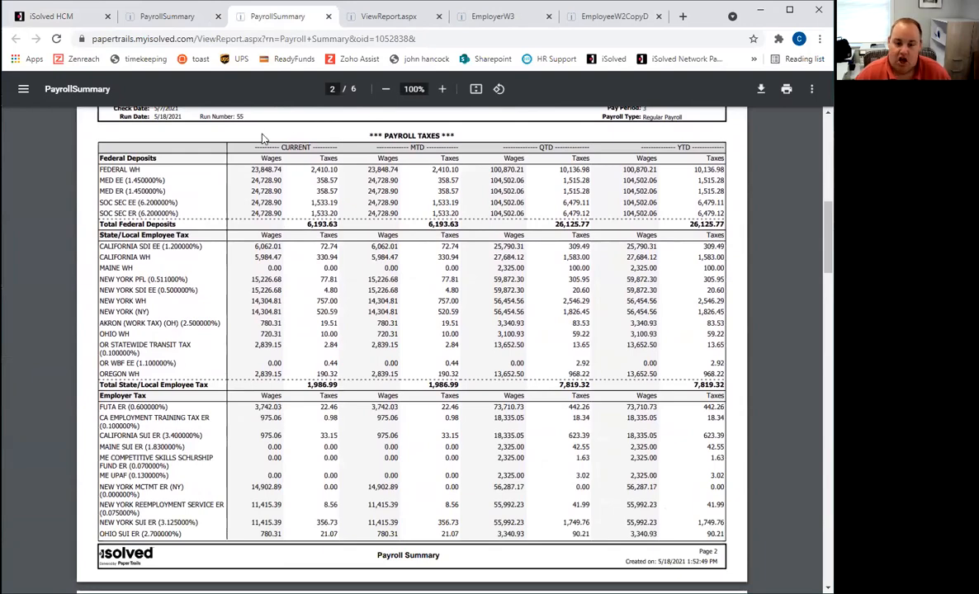
pyautogui.scroll(-3, 366, 325)
pyautogui.scroll(-13, 366, 325)
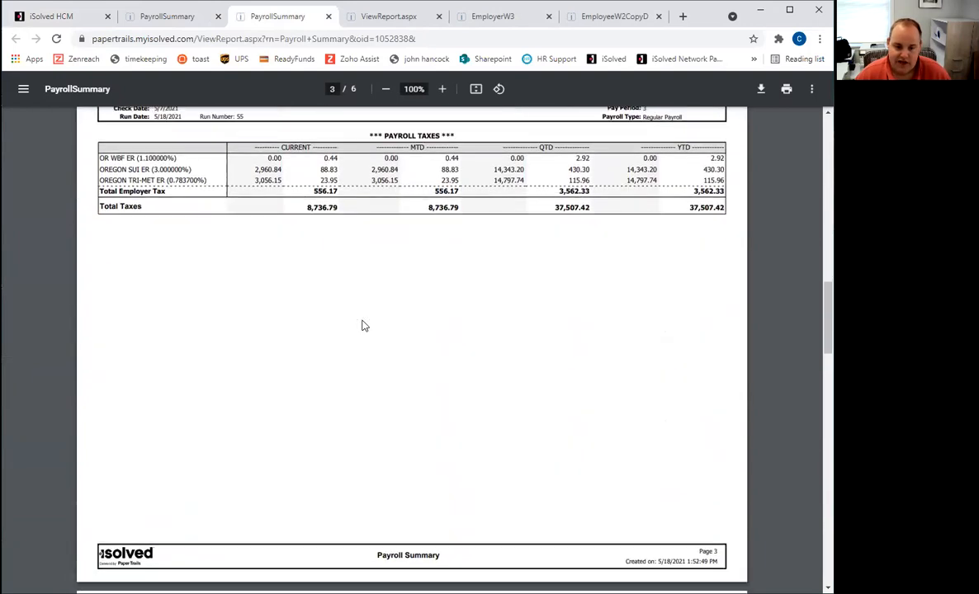
# Highlight the current total employer tax in the Payroll Summary and review the tax agency IDs and earnings and deductions.
pyautogui.scroll(-1, 362, 324)
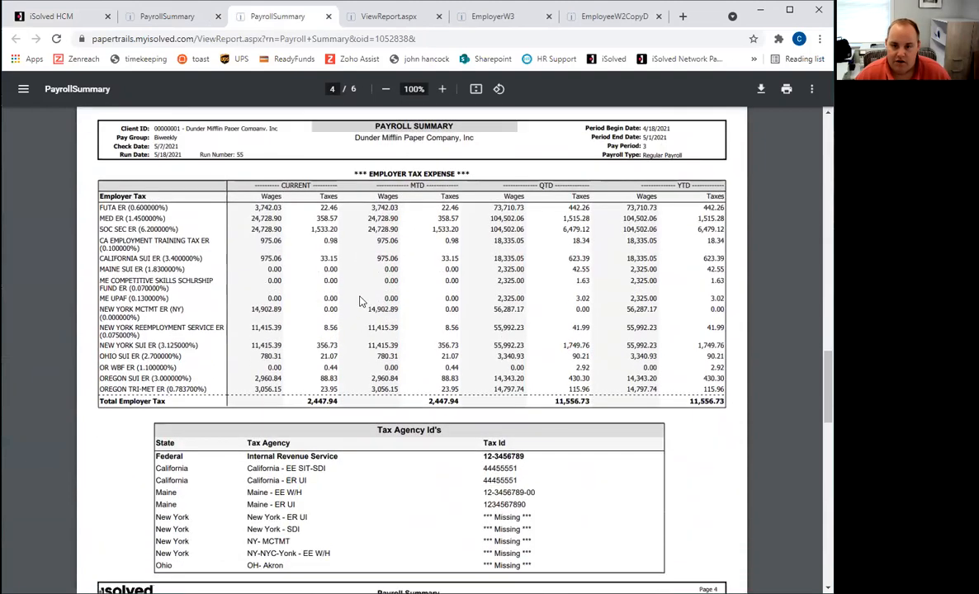
pyautogui.doubleClick(321, 401)
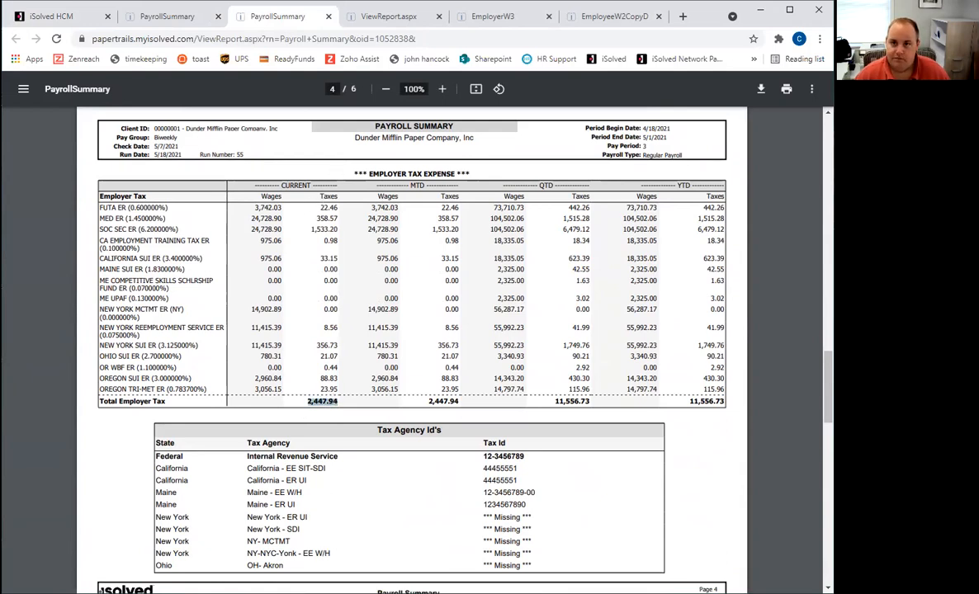
pyautogui.scroll(-9, 328, 336)
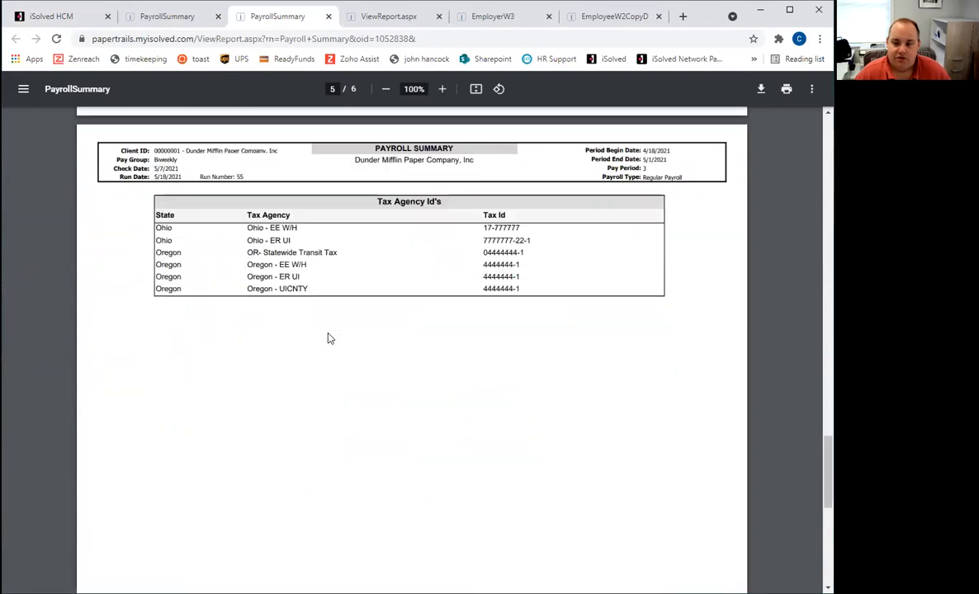
pyautogui.scroll(-3, 328, 335)
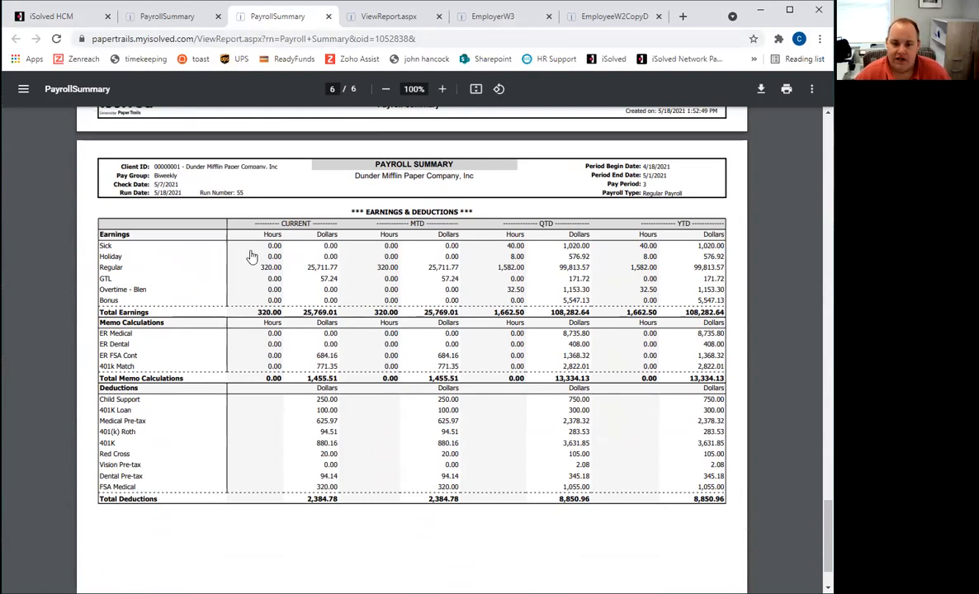
# Open the Payroll Register report from the archive and close the duplicate Payroll Summary.
pyautogui.hotkey('ctrl', '1')
pyautogui.click(606, 386)
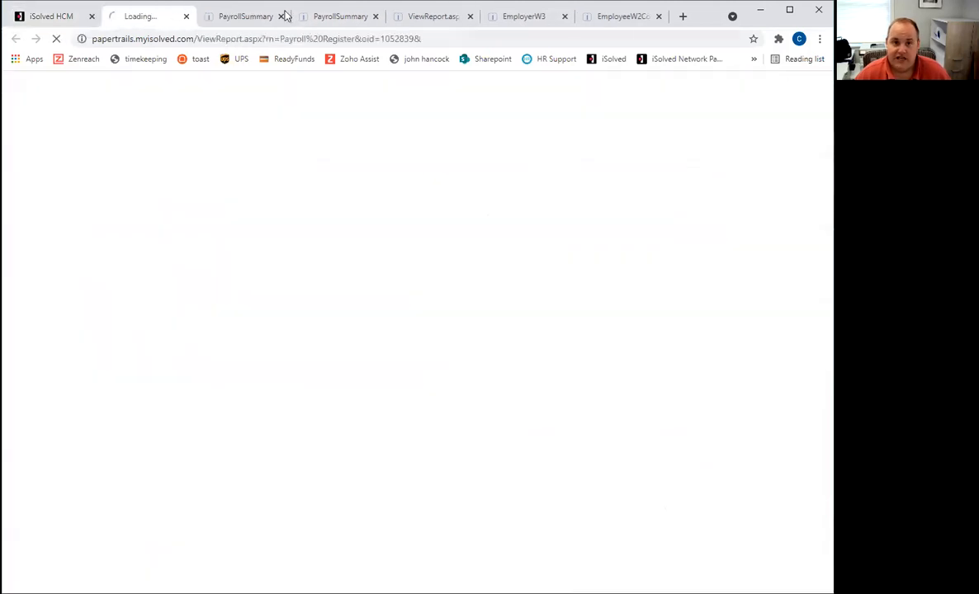
pyautogui.click(256, 16)
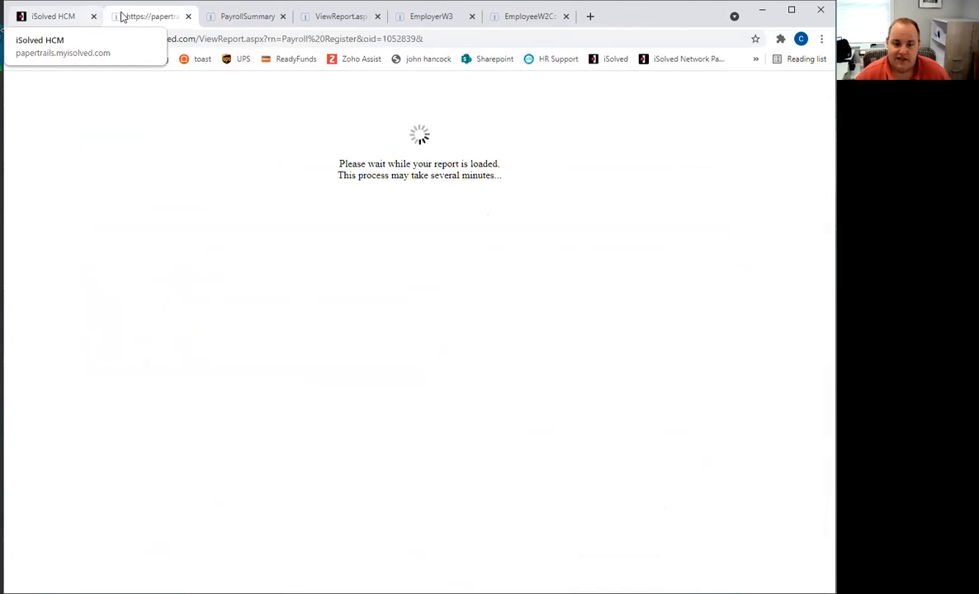
# Review the Payroll Register and highlight the second employee's net pay and direct deposit details.
pyautogui.click(78, 17)
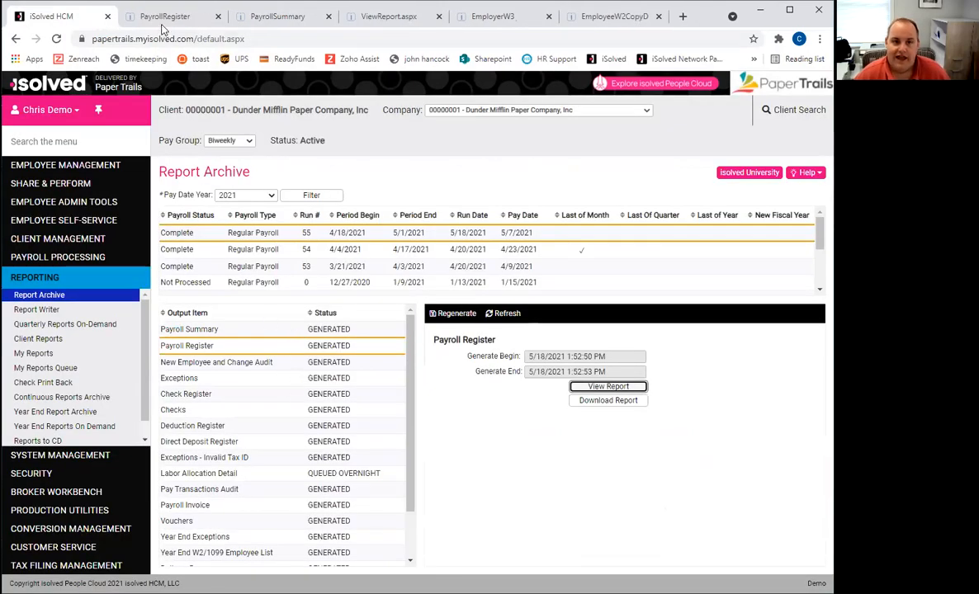
pyautogui.click(162, 27)
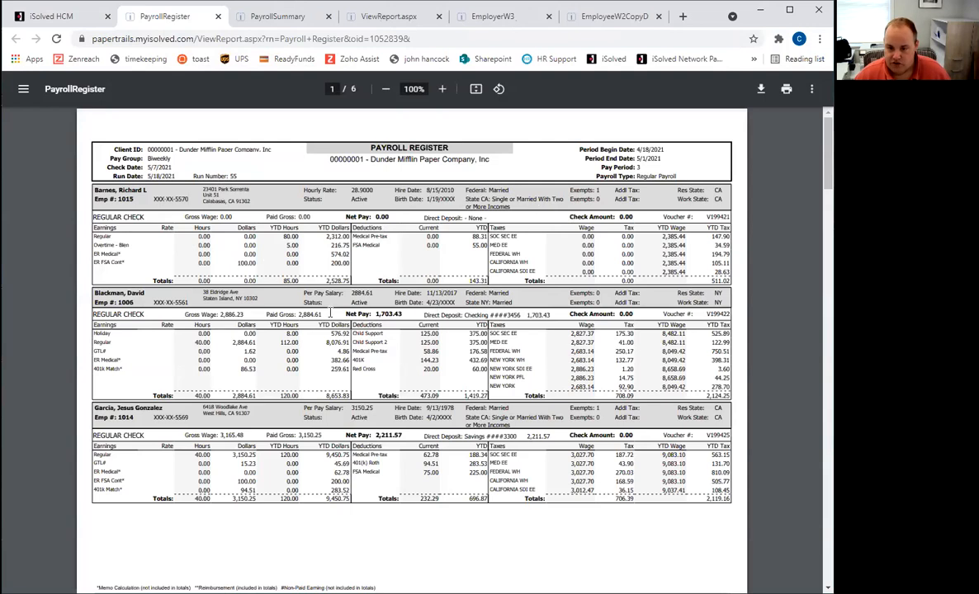
pyautogui.moveTo(345, 313); pyautogui.dragTo(548, 312)
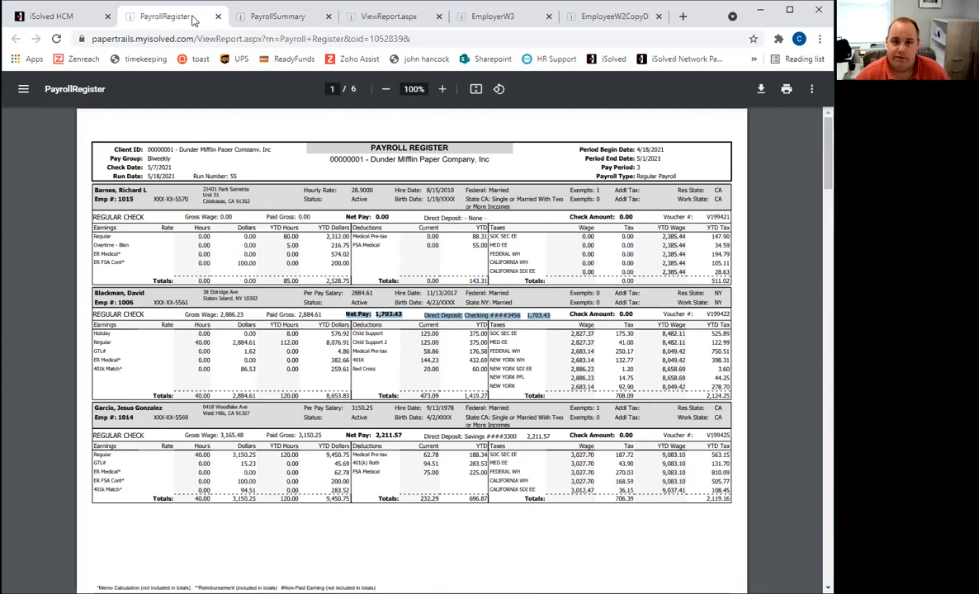
# Return to the Report Archive, look through the 2021 payroll runs and filter the list to pay date year 2020.
pyautogui.click(51, 17)
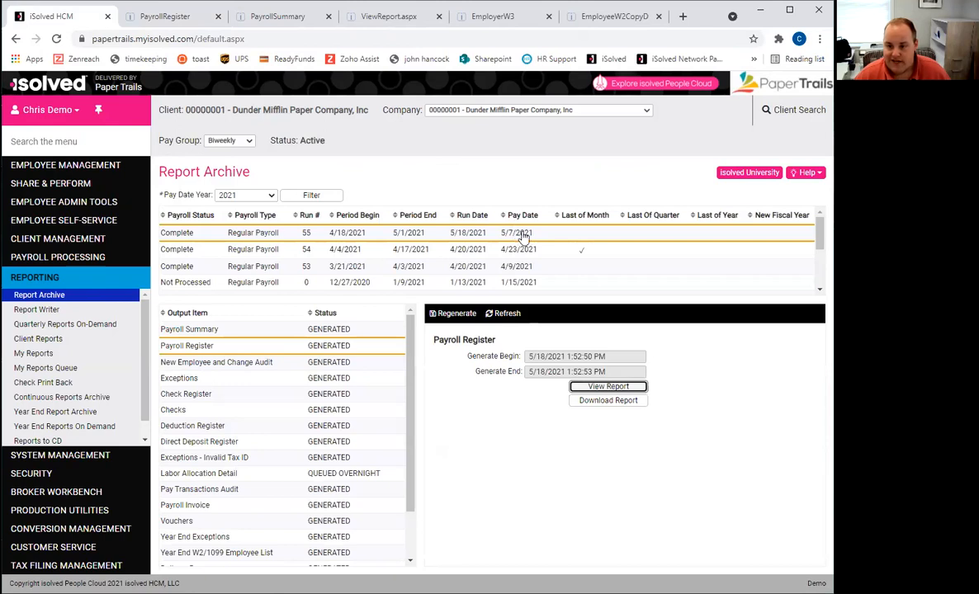
pyautogui.scroll(-3, 528, 252)
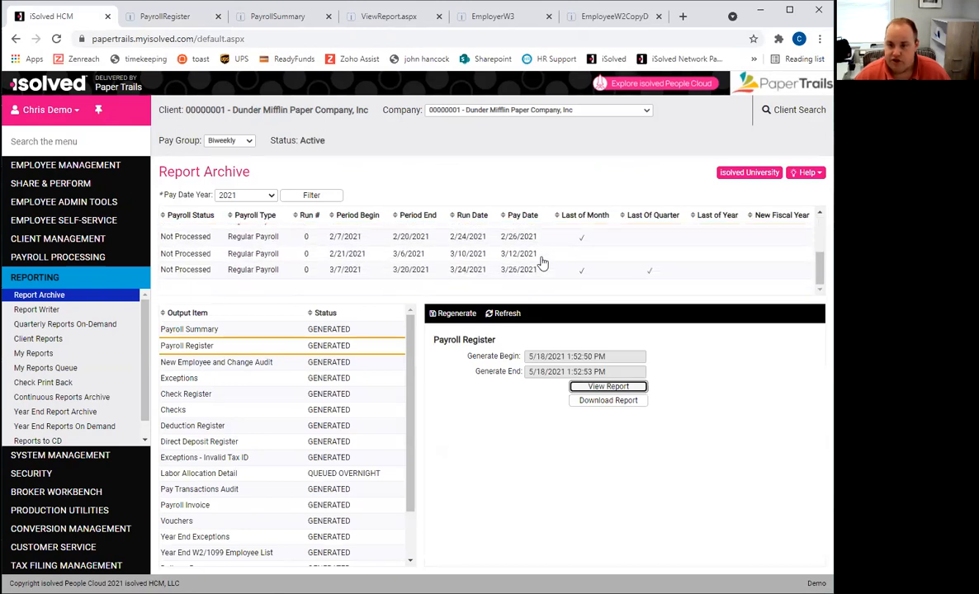
pyautogui.scroll(3, 538, 262)
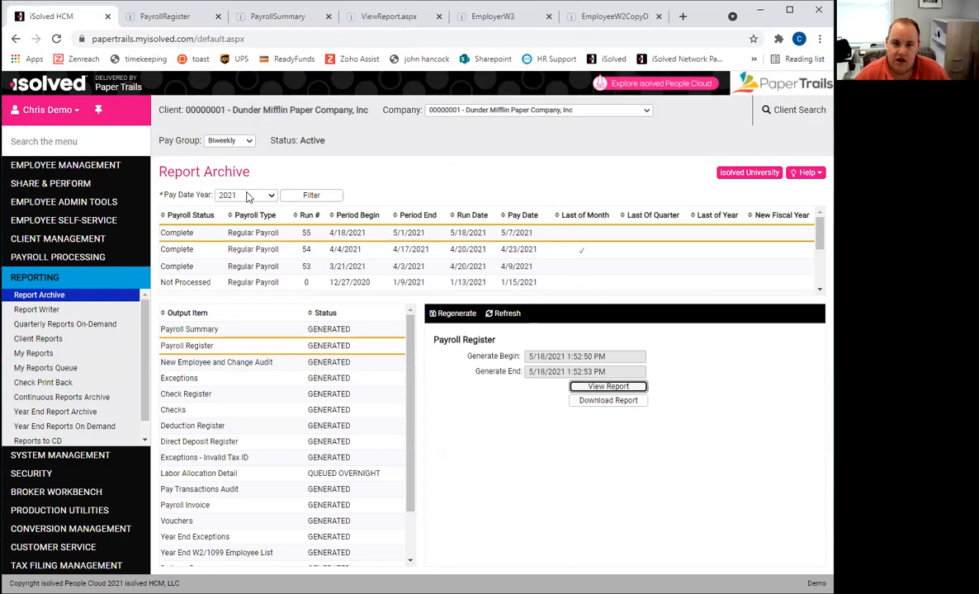
pyautogui.click(258, 198)
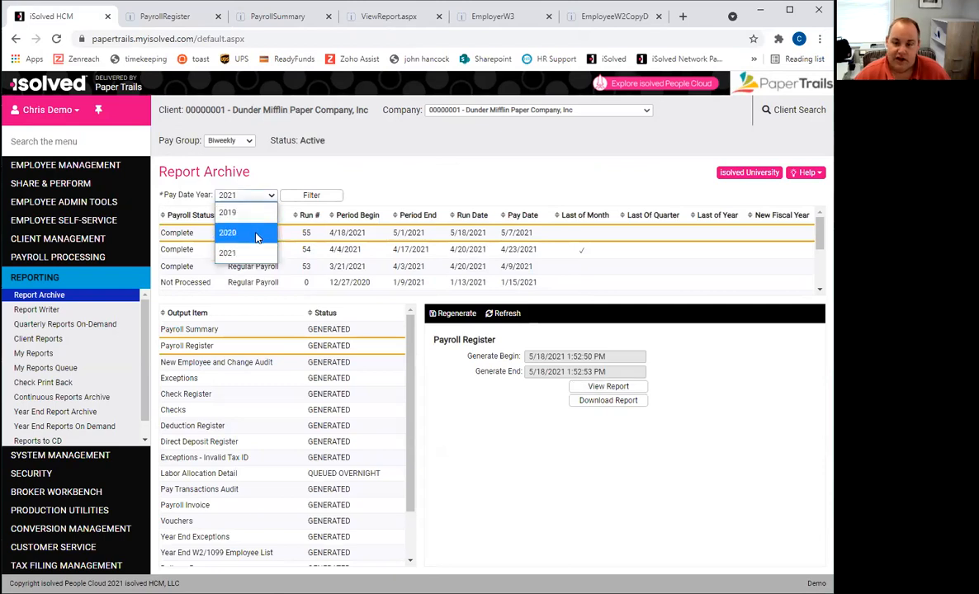
pyautogui.click(256, 238)
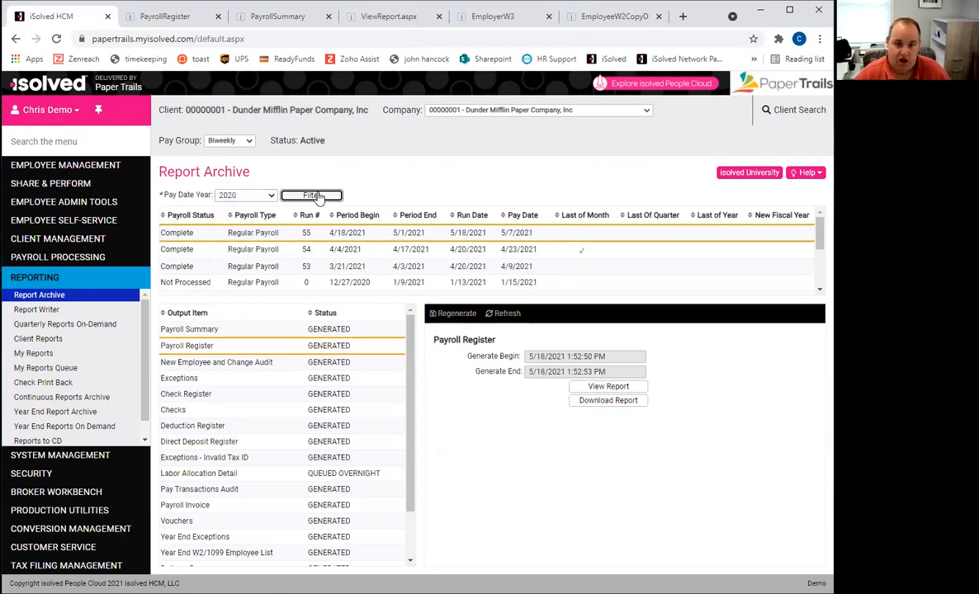
pyautogui.click(314, 197)
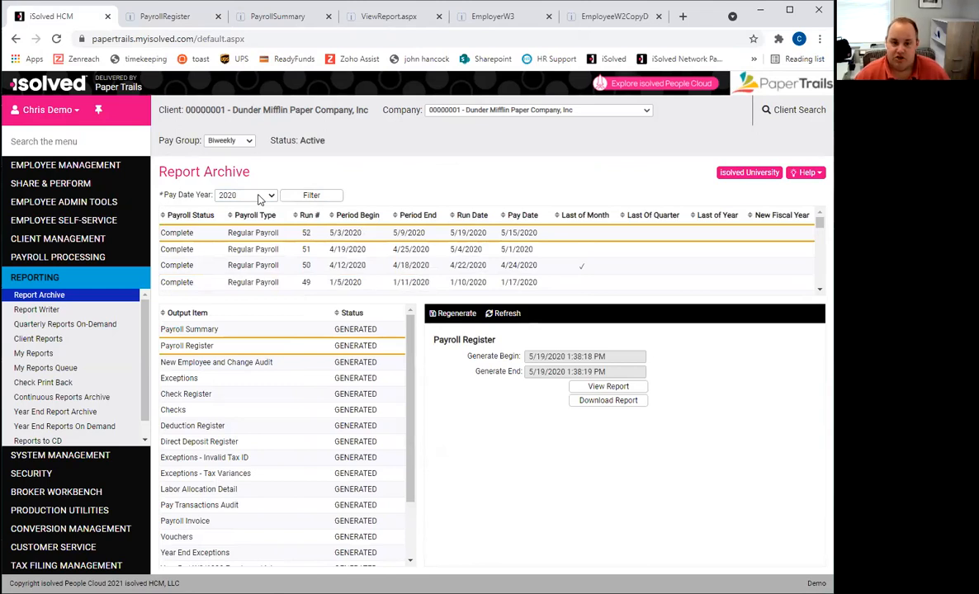
# Filter the archived payroll runs to pay date year 2019.
pyautogui.click(259, 198)
pyautogui.click(254, 212)
pyautogui.click(312, 196)
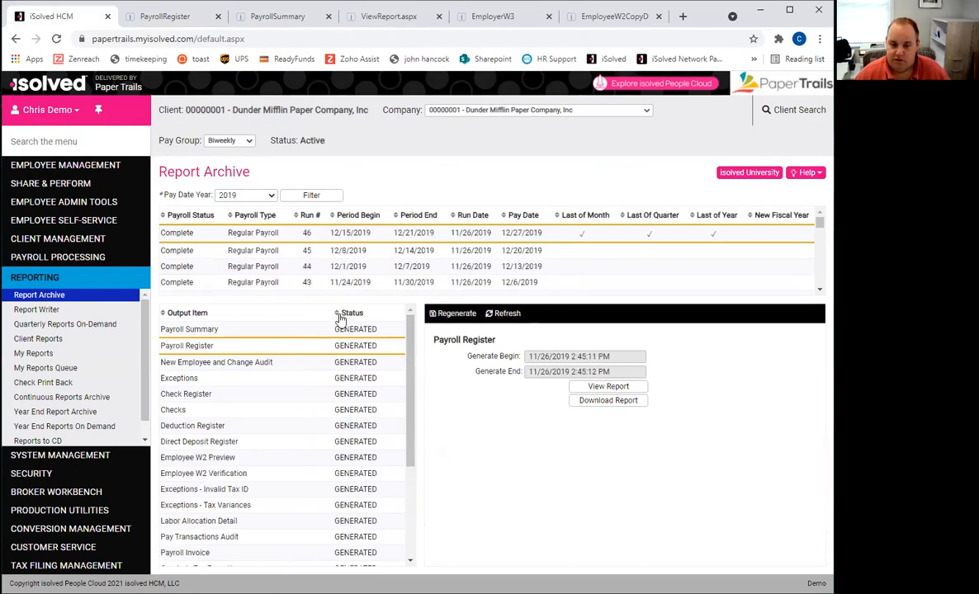
# Filter the archived payroll runs to pay date year 2020 again and return the list to 2021.
pyautogui.click(250, 196)
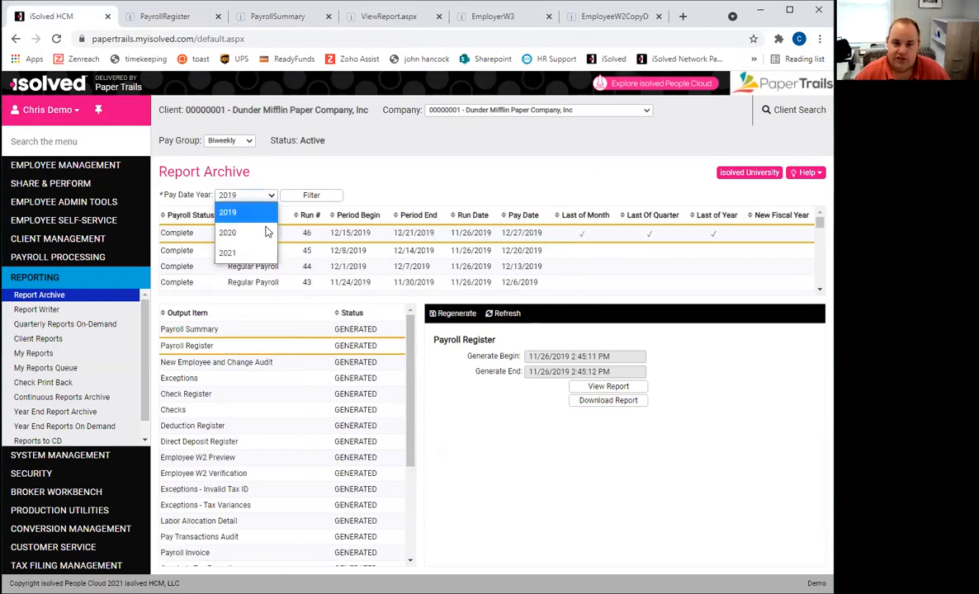
pyautogui.click(266, 234)
pyautogui.click(290, 196)
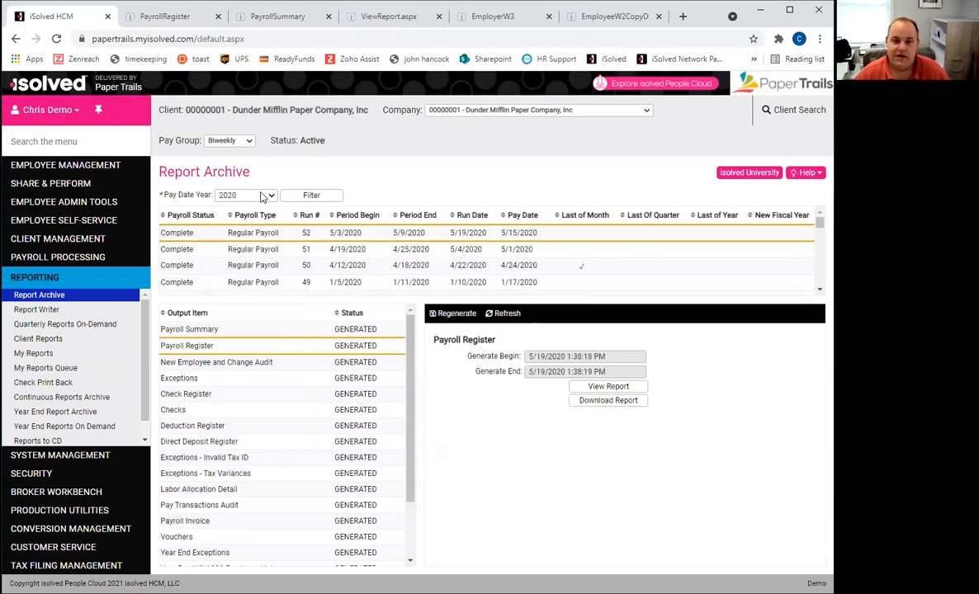
pyautogui.click(260, 197)
pyautogui.click(231, 252)
pyautogui.click(322, 197)
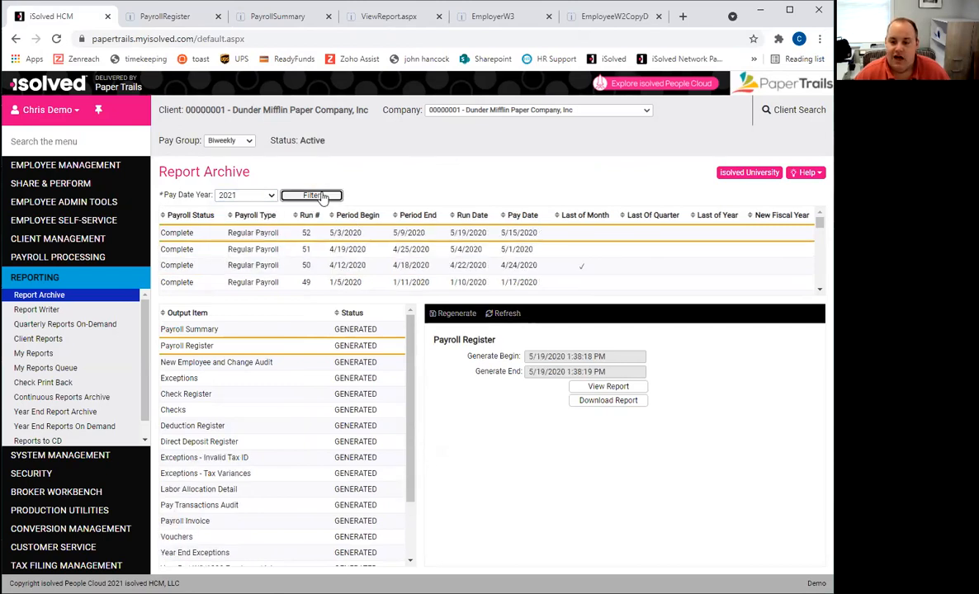
# Inspect the Vouchers, Exceptions - Invalid Tax ID and Labor Allocation Detail output items of the 5/7/2021 payroll.
pyautogui.scroll(-1, 261, 376)
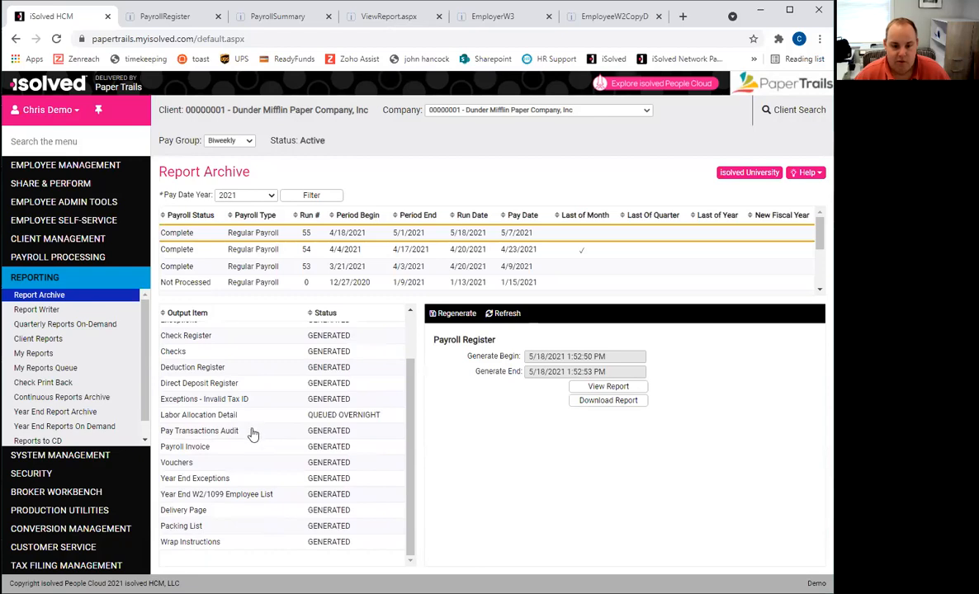
pyautogui.click(237, 463)
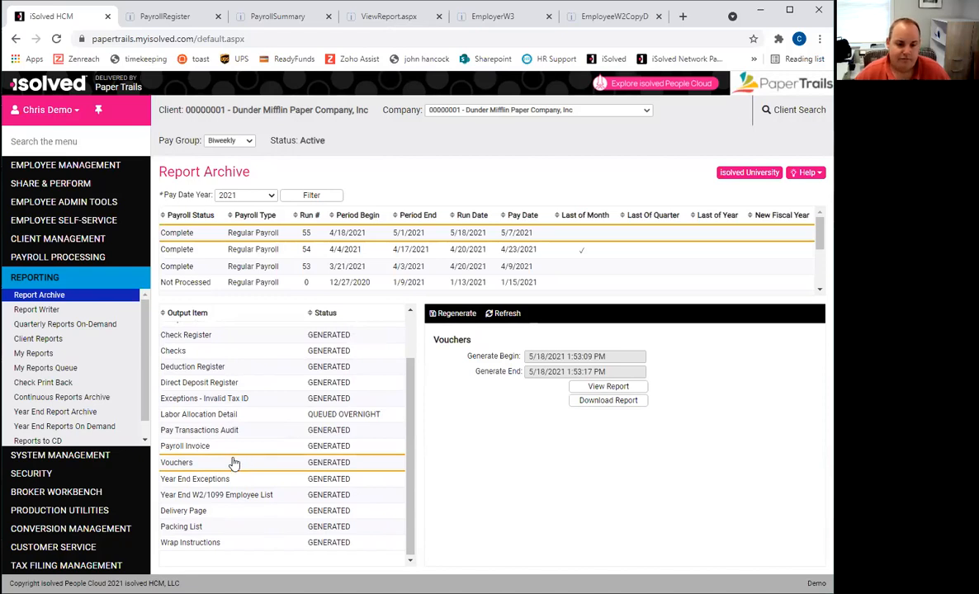
pyautogui.click(207, 401)
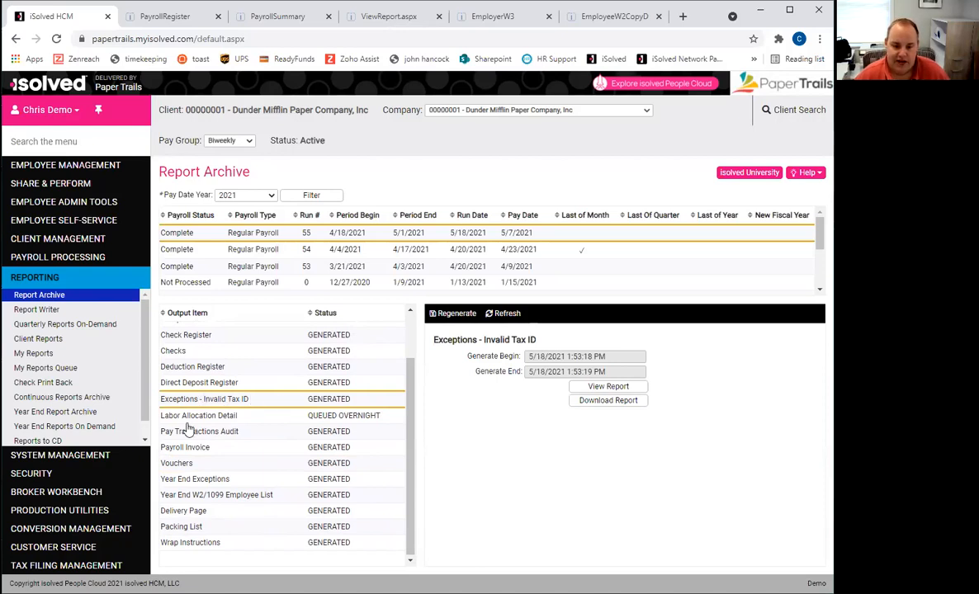
pyautogui.click(225, 419)
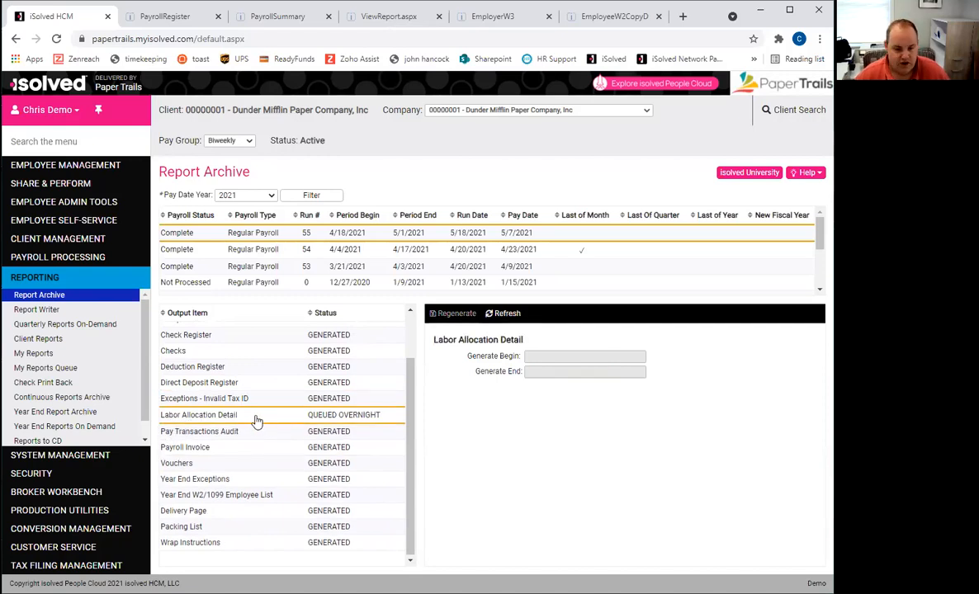
pyautogui.scroll(2, 253, 420)
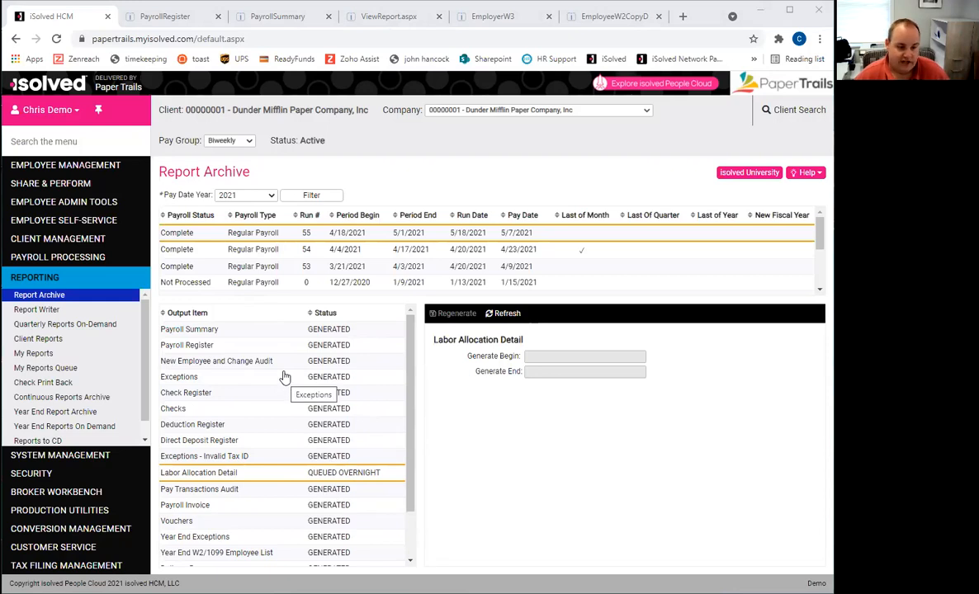
# Open Client Reports and look through the full list of available reports.
pyautogui.click(58, 340)
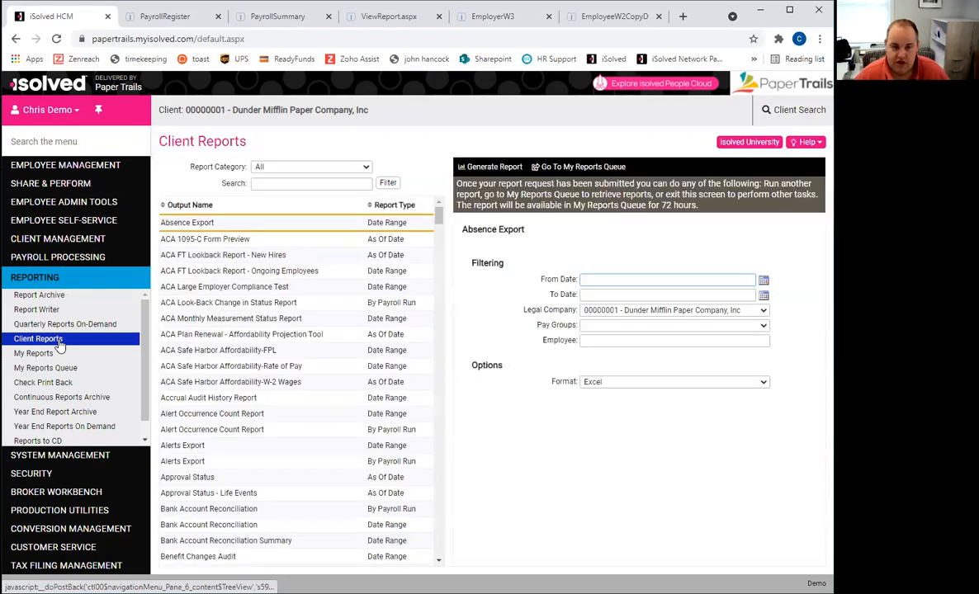
pyautogui.moveTo(437, 213); pyautogui.dragTo(450, 571)
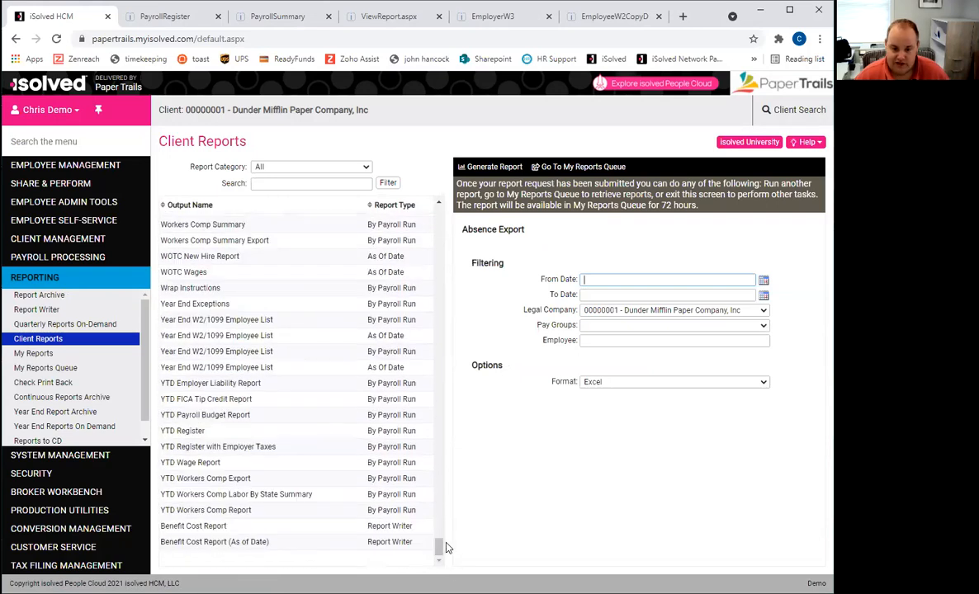
pyautogui.moveTo(443, 549); pyautogui.dragTo(394, 211)
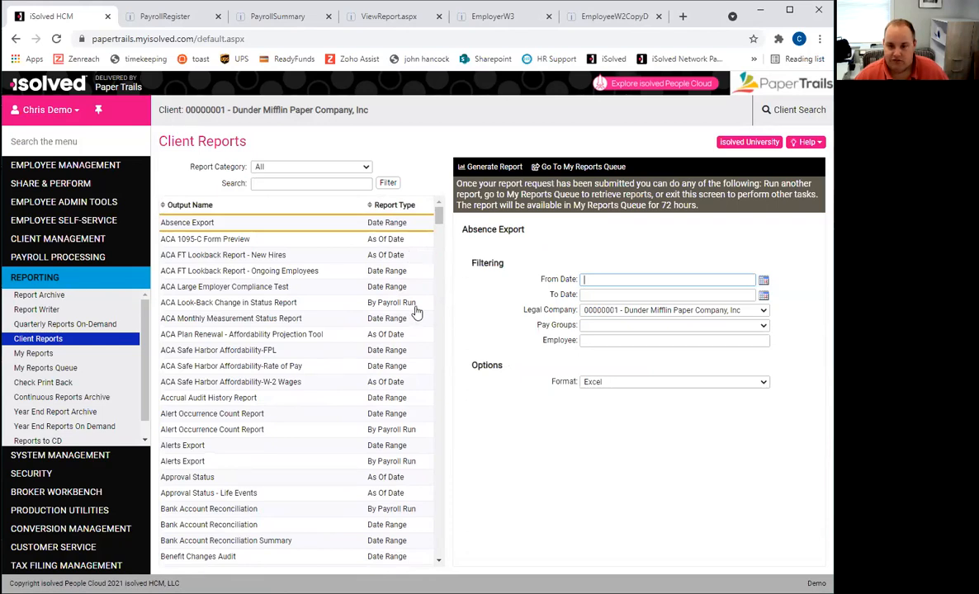
# Inspect the filter options of the ACA 1095-C Form Preview and the payroll run choices of the ACA Look-Back Change in Status Report.
pyautogui.click(411, 239)
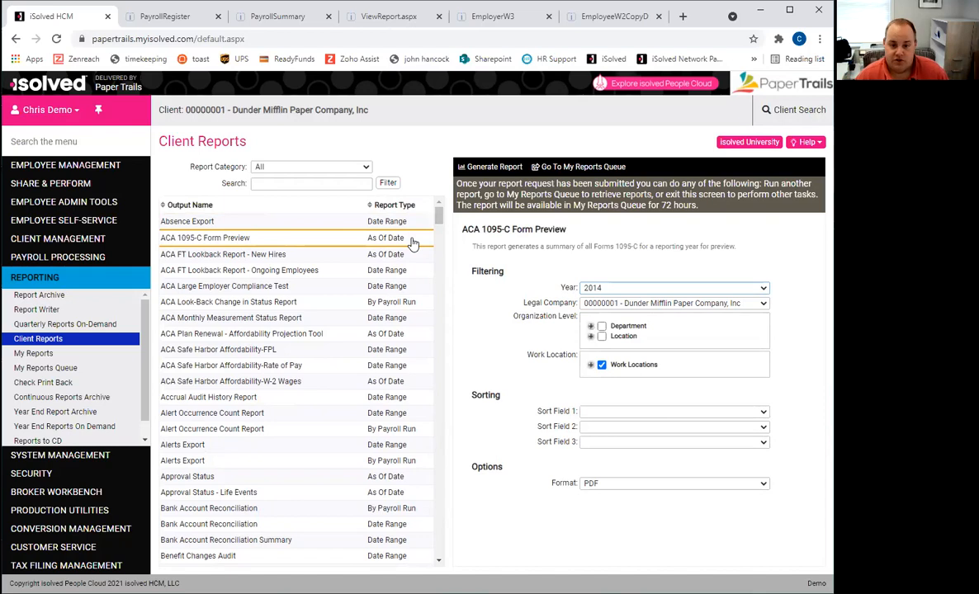
pyautogui.click(393, 307)
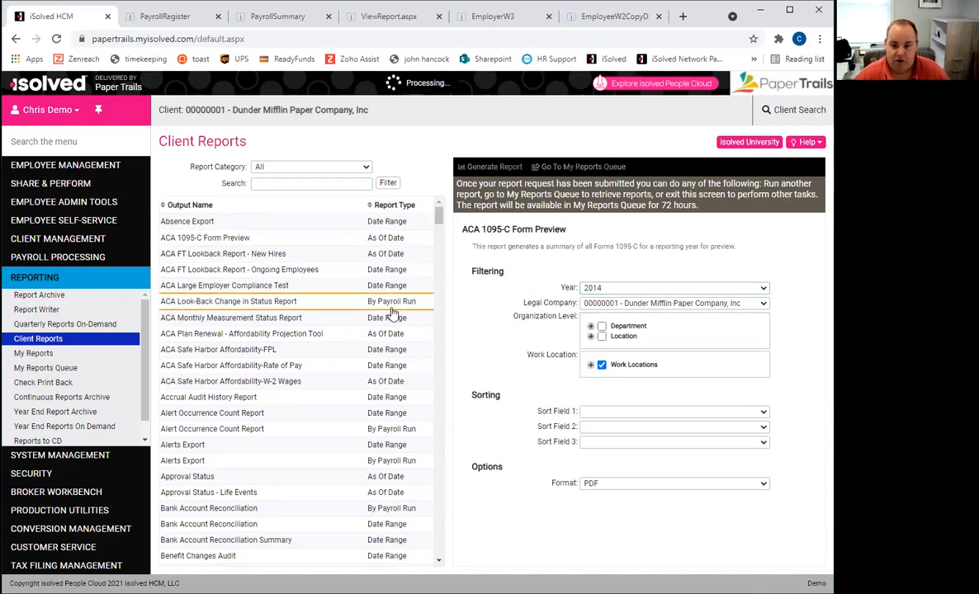
pyautogui.click(699, 319)
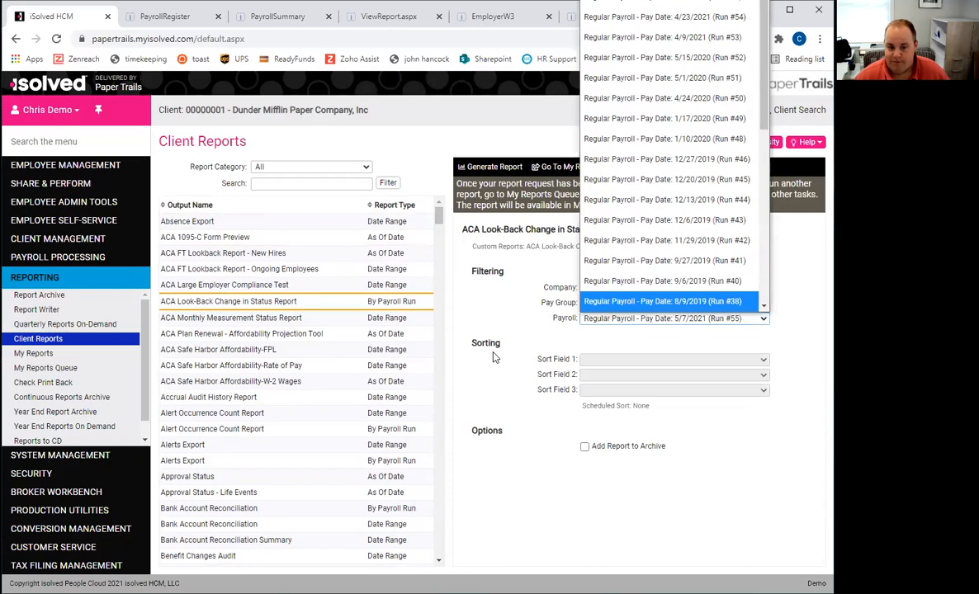
pyautogui.click(456, 326)
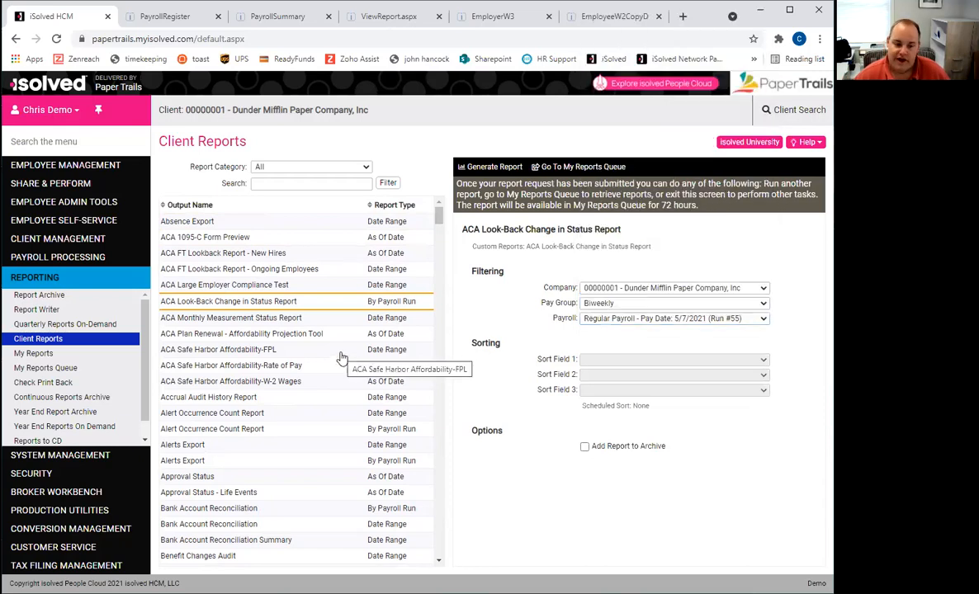
# Select the Check History Detail report and the Check History Summary report, and read the summary report's description.
pyautogui.scroll(-1, 338, 363)
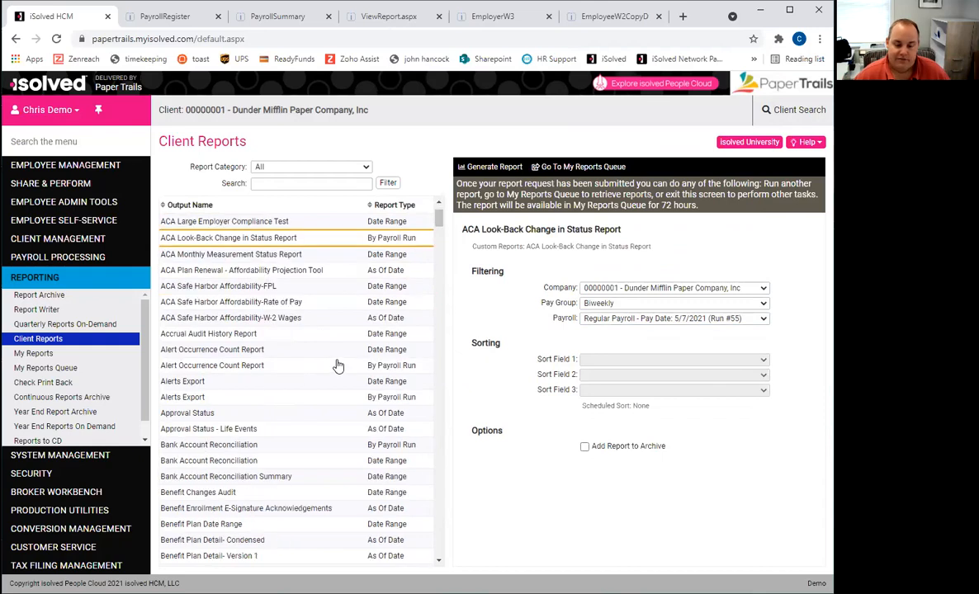
pyautogui.scroll(-3, 339, 365)
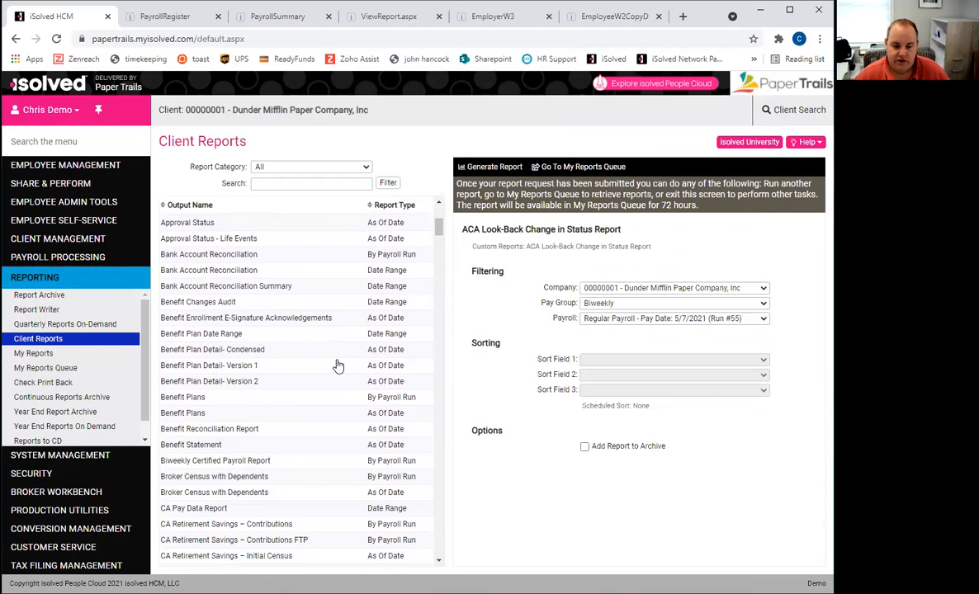
pyautogui.scroll(-12, 337, 366)
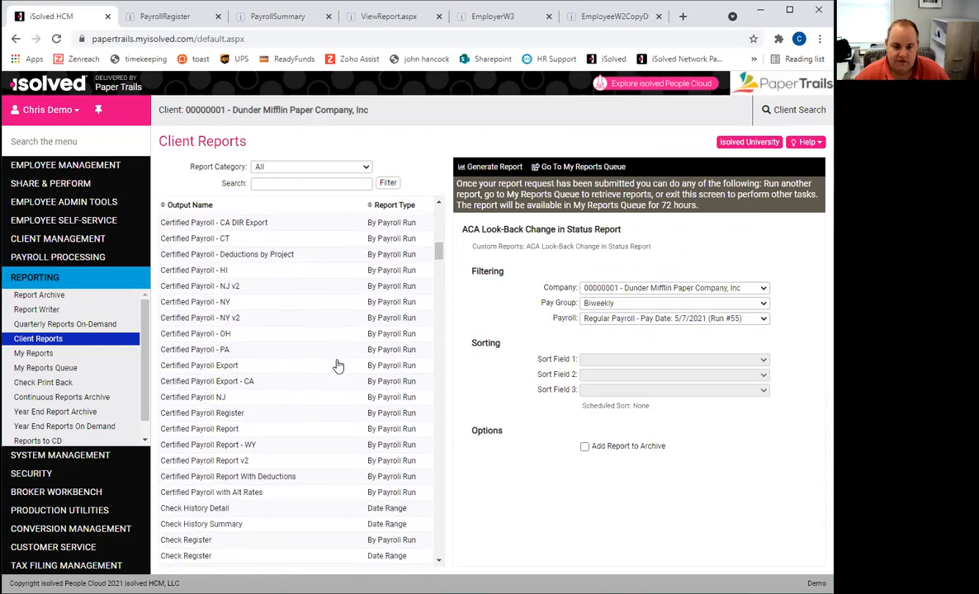
pyautogui.click(228, 448)
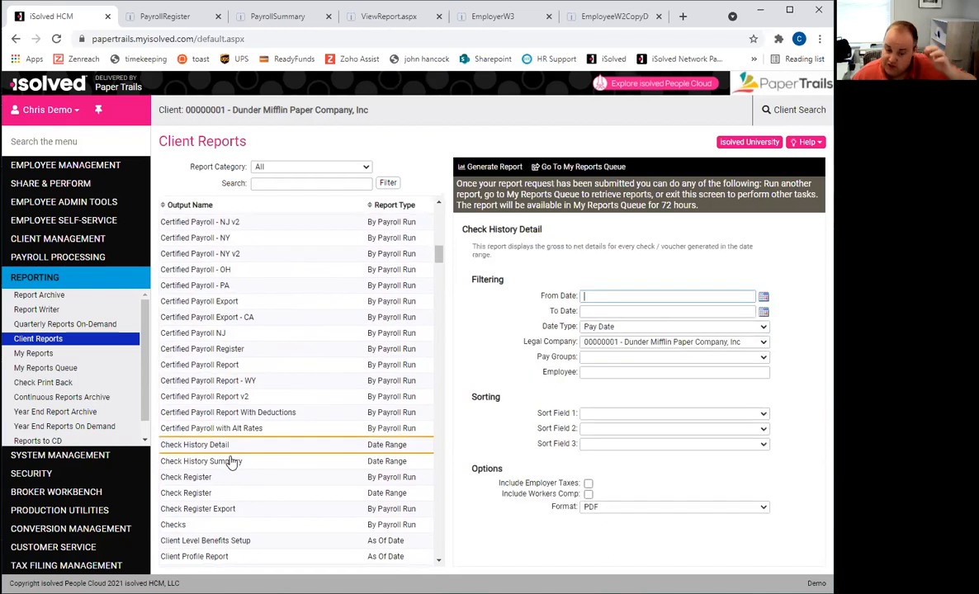
pyautogui.click(232, 462)
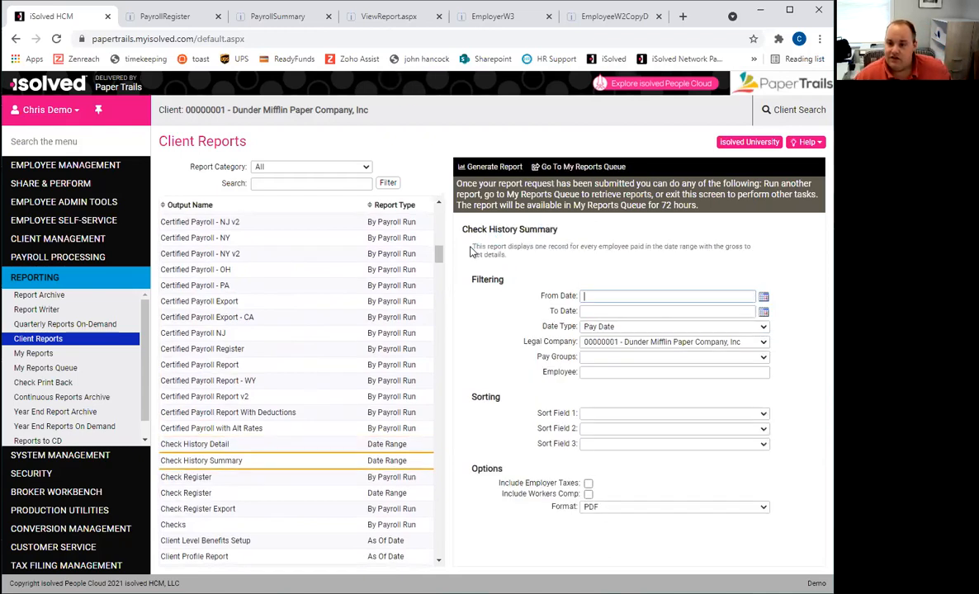
pyautogui.moveTo(472, 246); pyautogui.dragTo(531, 257)
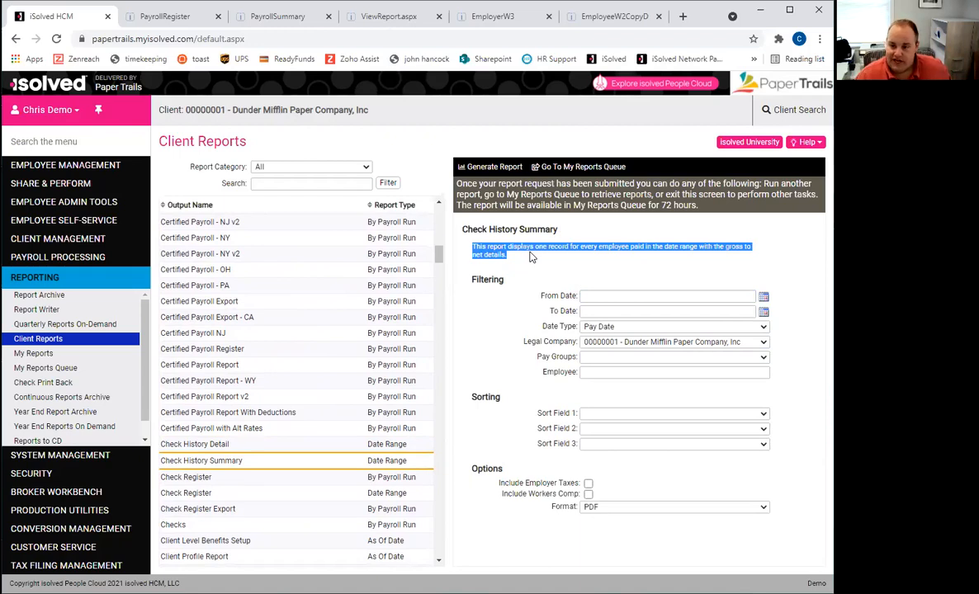
# Enter a date range from 1/1/2020 to 5/18/2021 for the Check History Summary report.
pyautogui.click(586, 297)
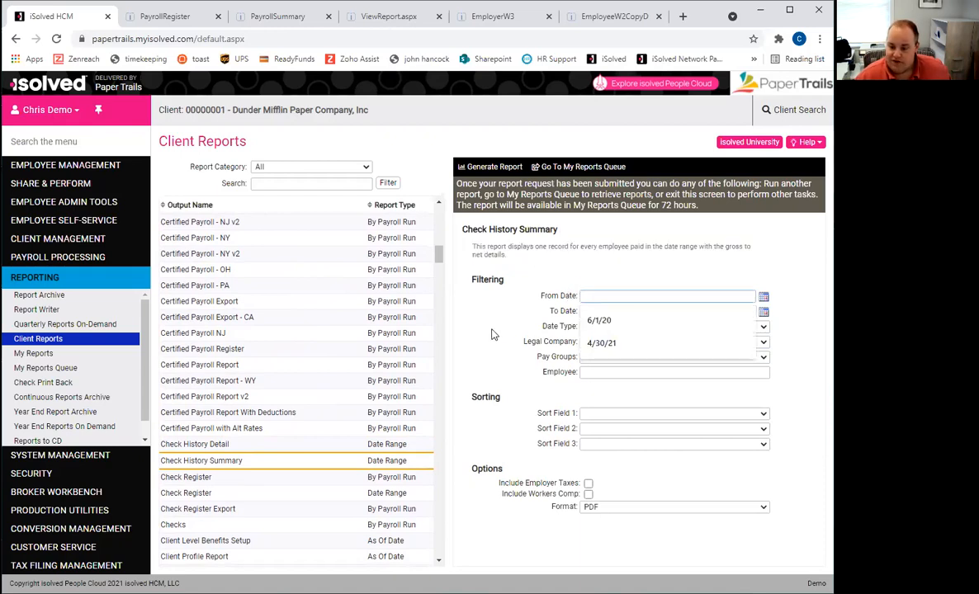
pyautogui.write('1/1/')
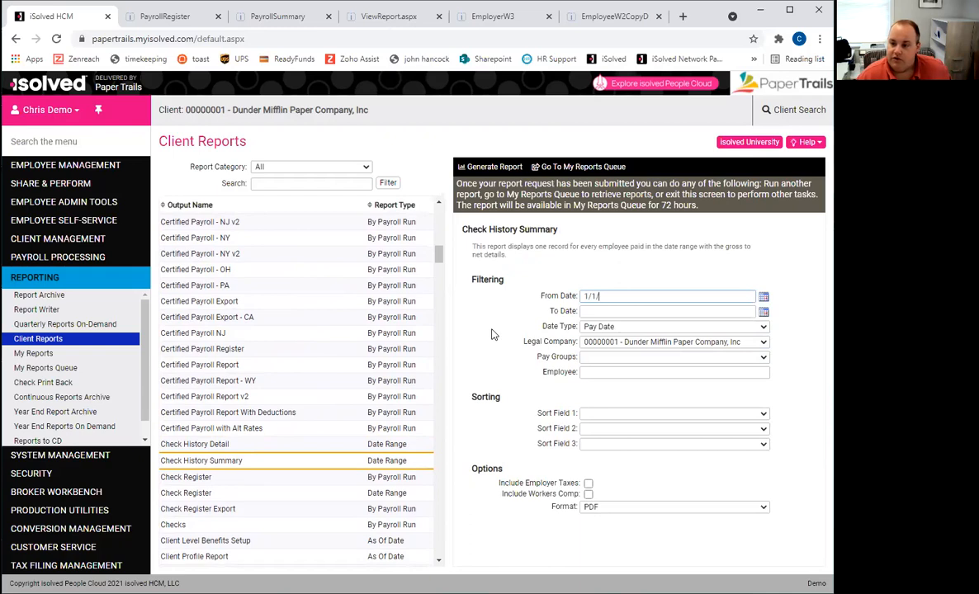
pyautogui.write('2020')
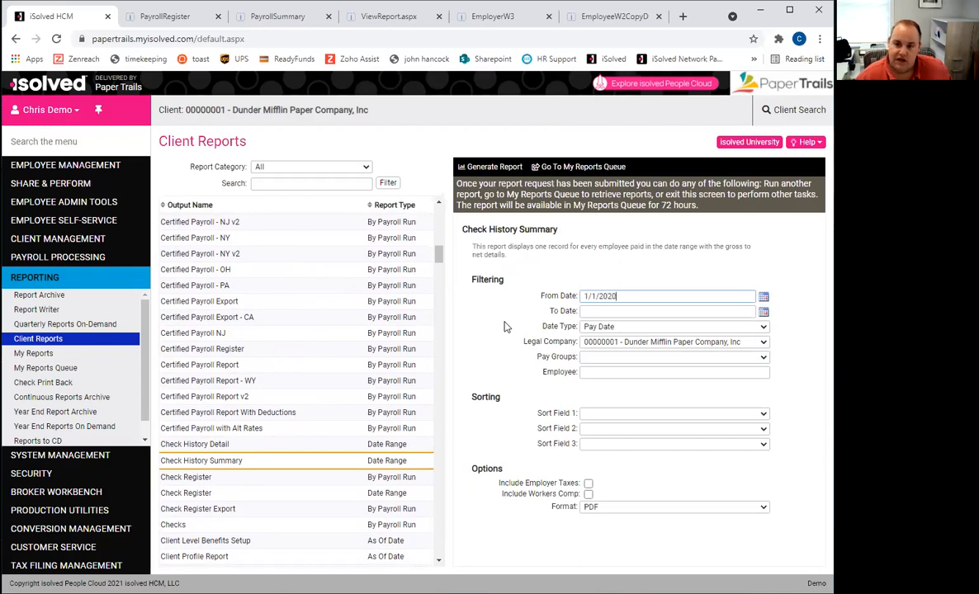
pyautogui.click(602, 314)
pyautogui.write('5/18/2021')
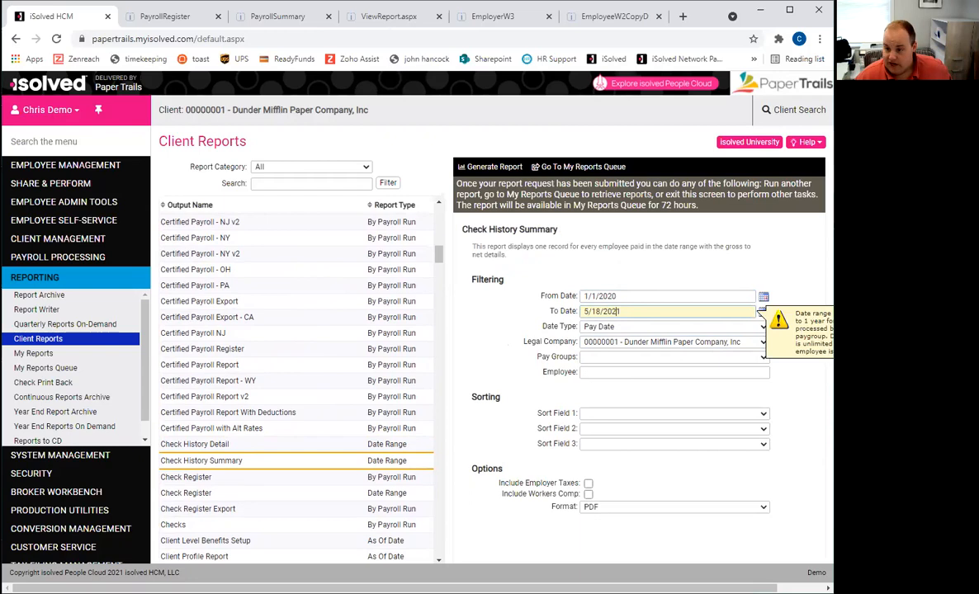
# Change the From Date of the Check History Summary report to 5/19/2020.
pyautogui.moveTo(627, 317); pyautogui.dragTo(489, 323)
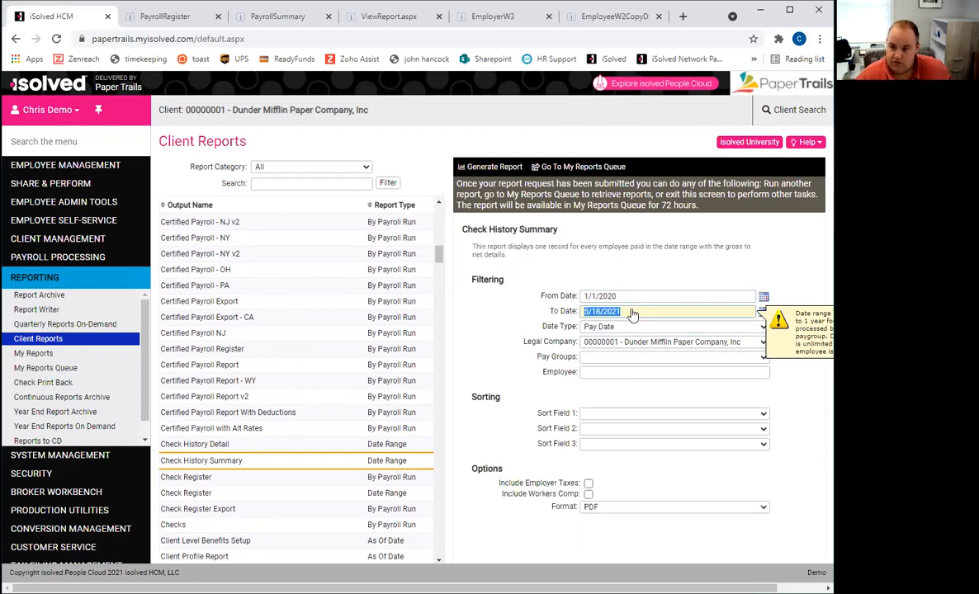
pyautogui.hotkey('shift', 'Tab')
pyautogui.write('5/19/2021')
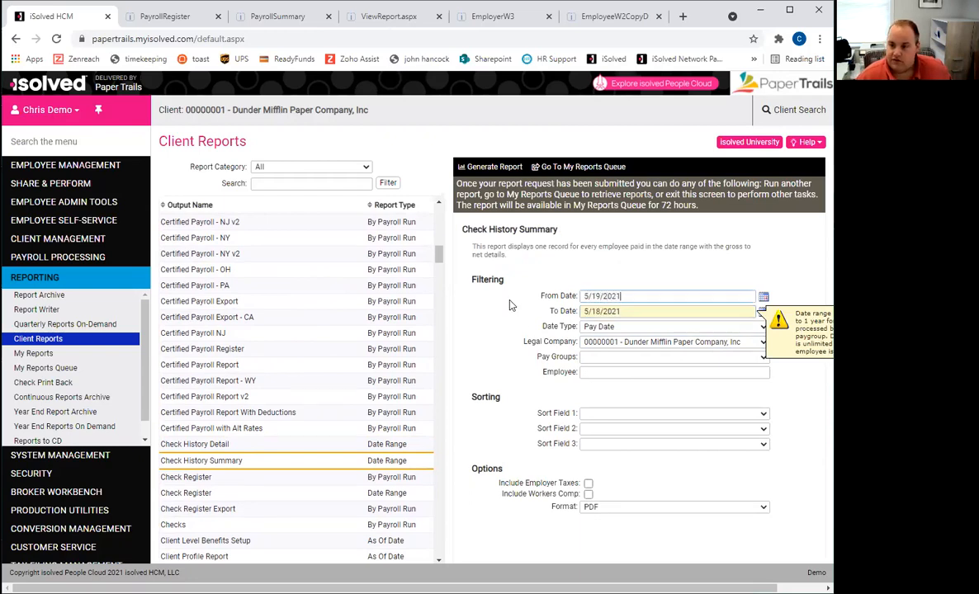
pyautogui.press('BackSpace')
pyautogui.write('020')
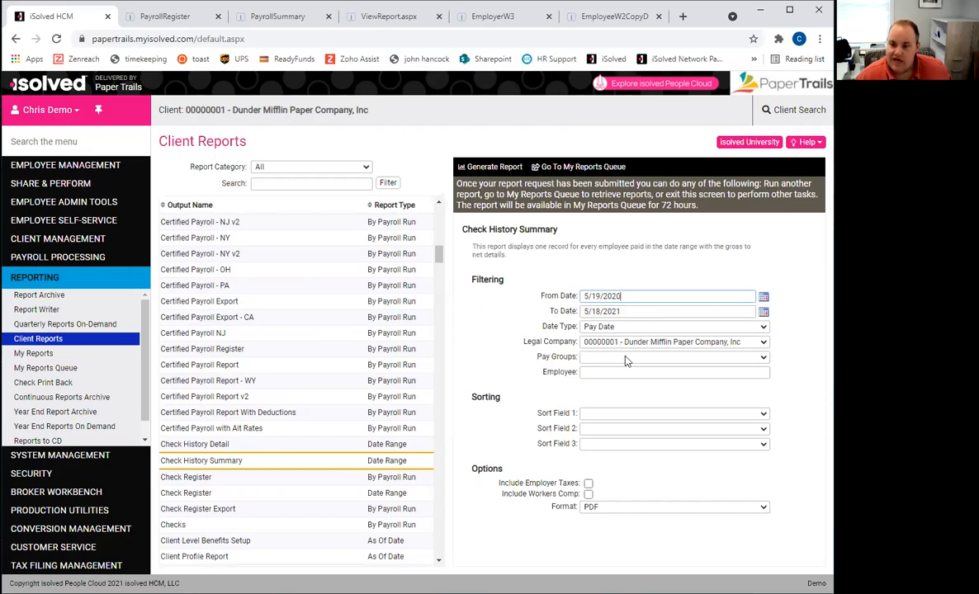
# Limit the Check History Summary to one employee matching "b", and clear the employee filter again.
pyautogui.click(603, 373)
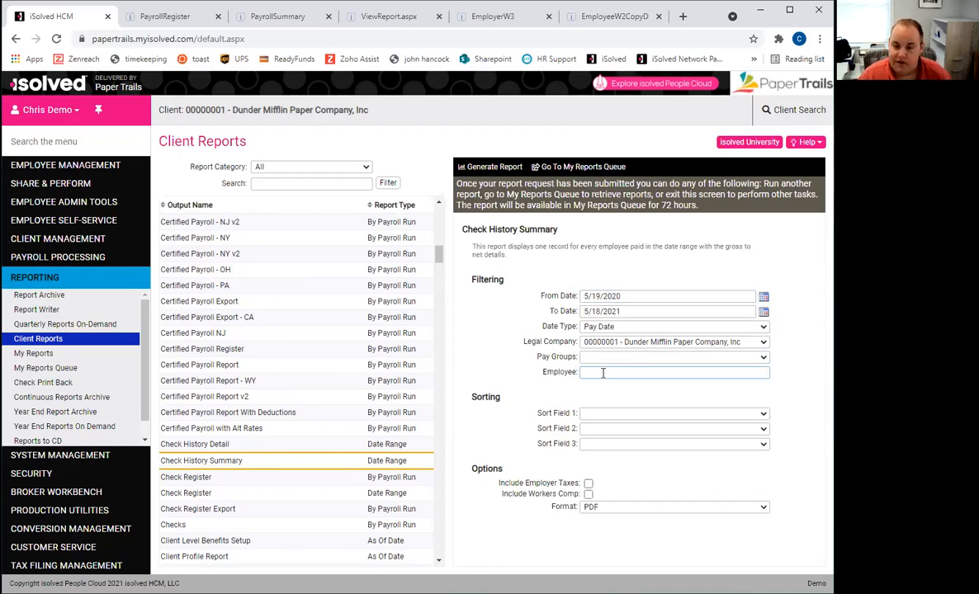
pyautogui.write('b')
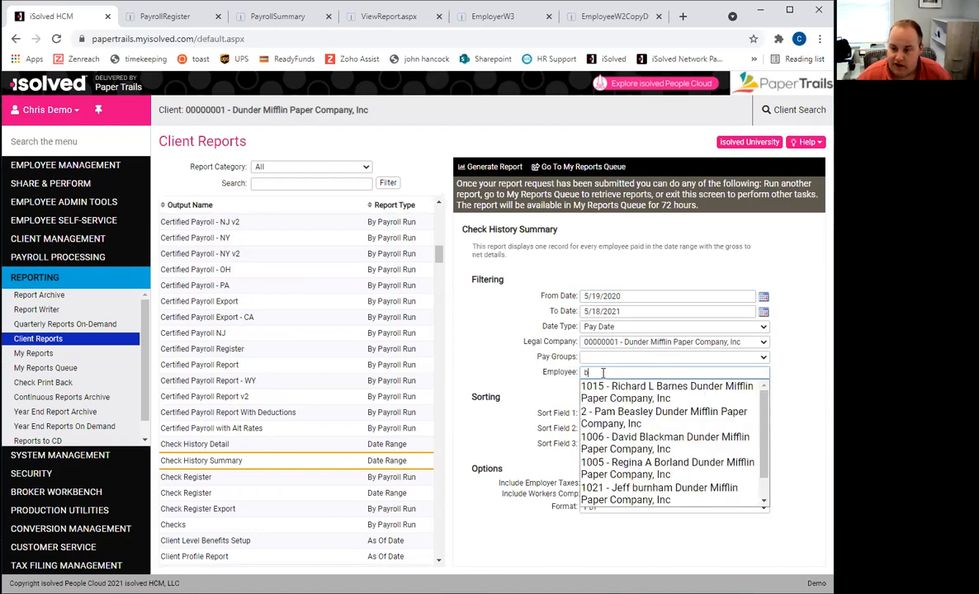
pyautogui.press('Down')
pyautogui.press('Down')
pyautogui.press('Down')
pyautogui.press('Down')
pyautogui.press('Down')
pyautogui.press('Down')
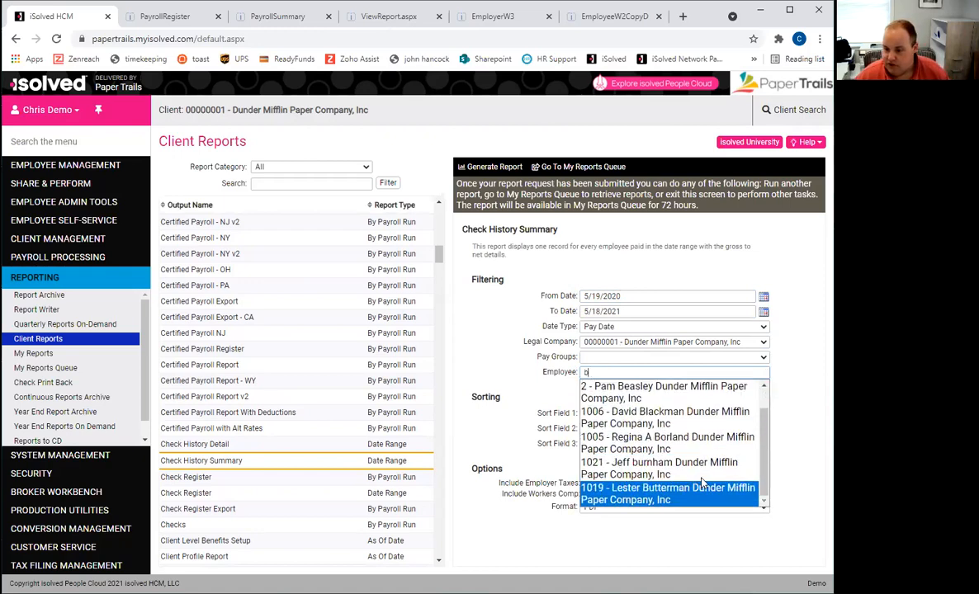
pyautogui.click(652, 417)
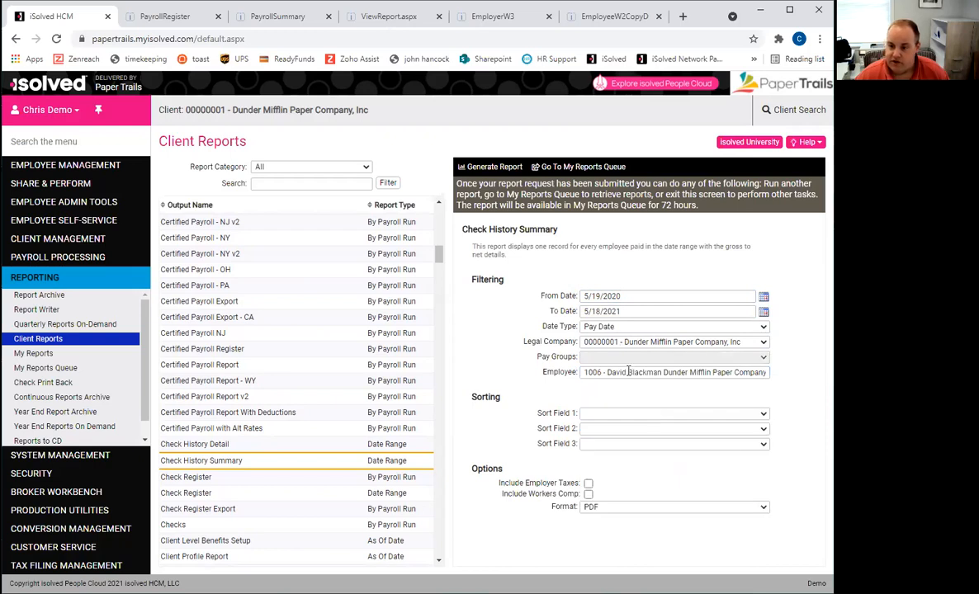
pyautogui.tripleClick(628, 371)
pyautogui.press('BackSpace')
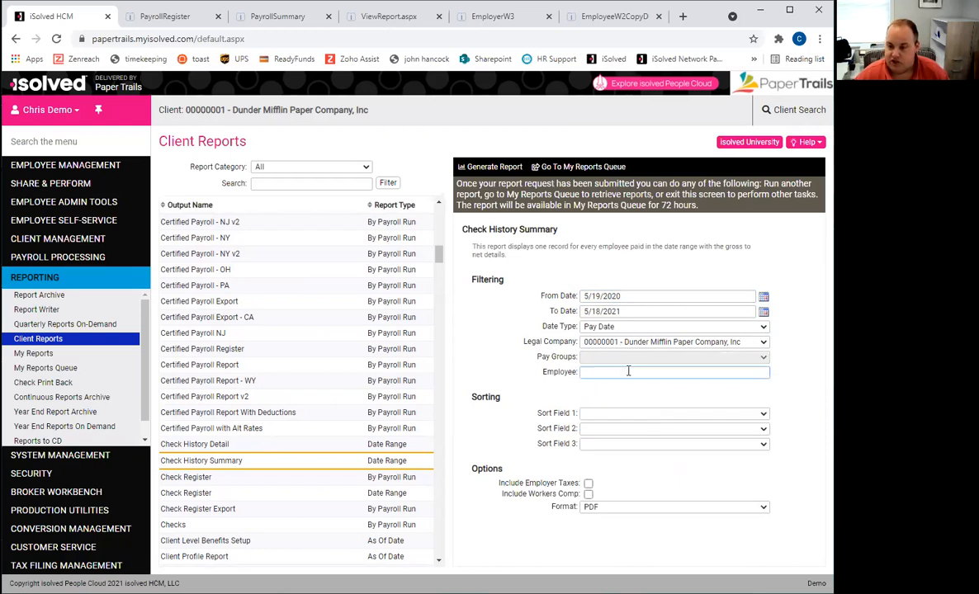
# Review the sorting choices, include employer taxes, and generate the Check History Summary report in PDF format.
pyautogui.click(684, 415)
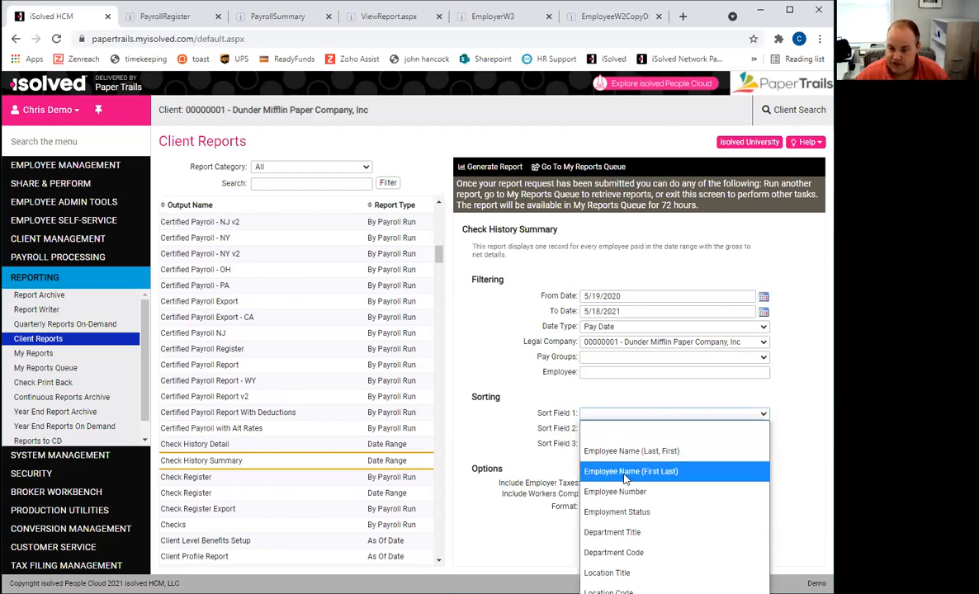
pyautogui.click(640, 412)
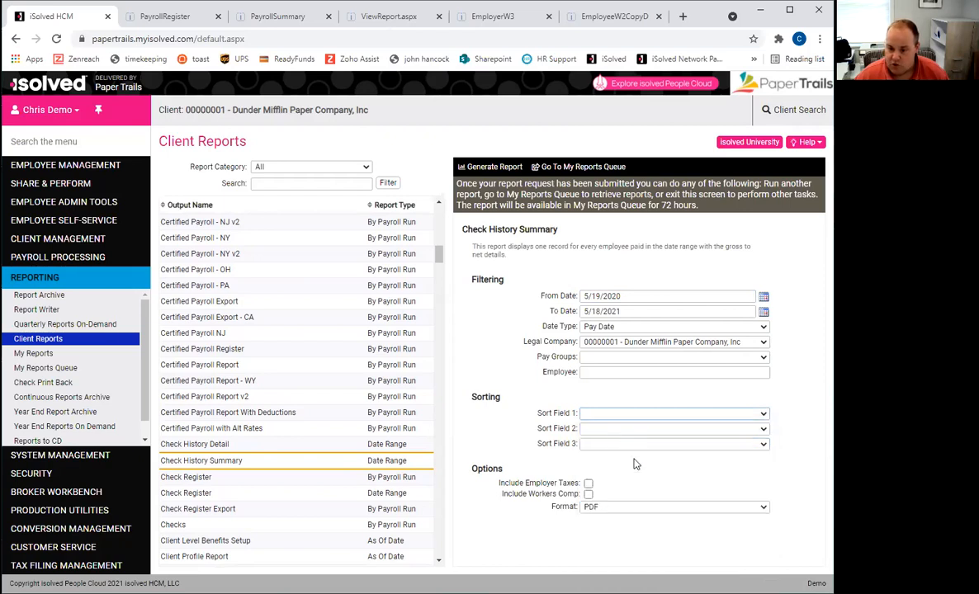
pyautogui.click(588, 485)
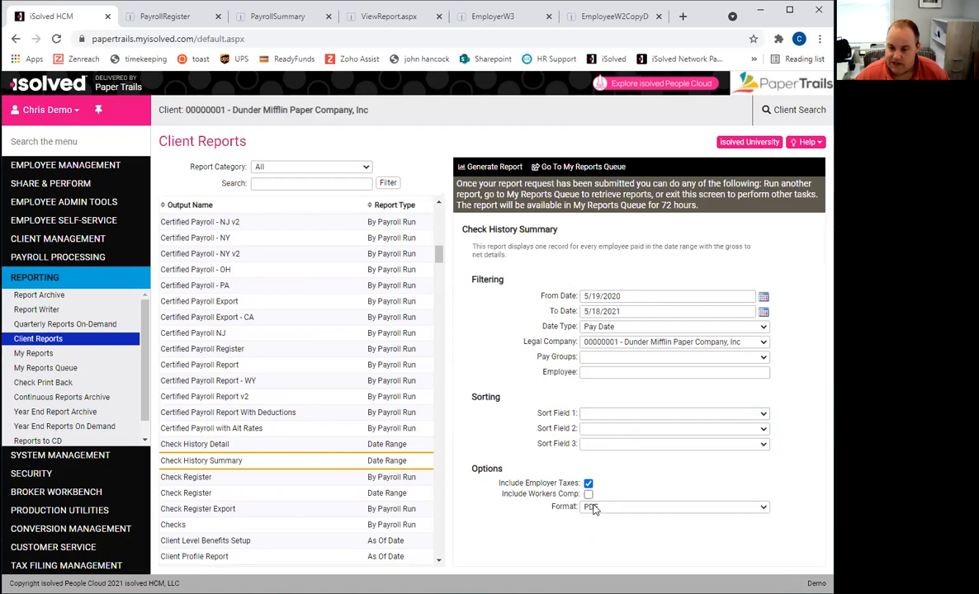
pyautogui.click(707, 508)
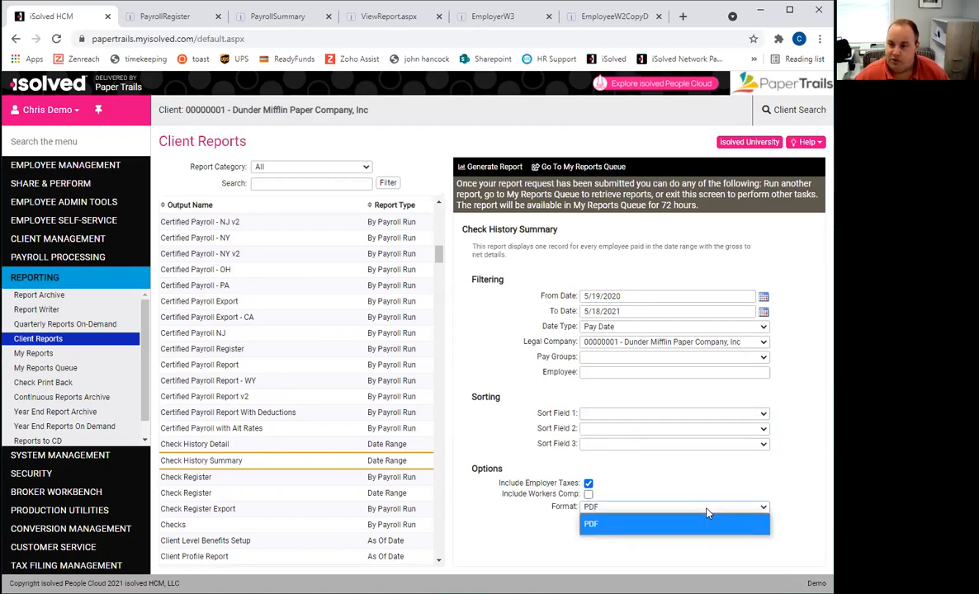
pyautogui.click(706, 517)
pyautogui.click(473, 167)
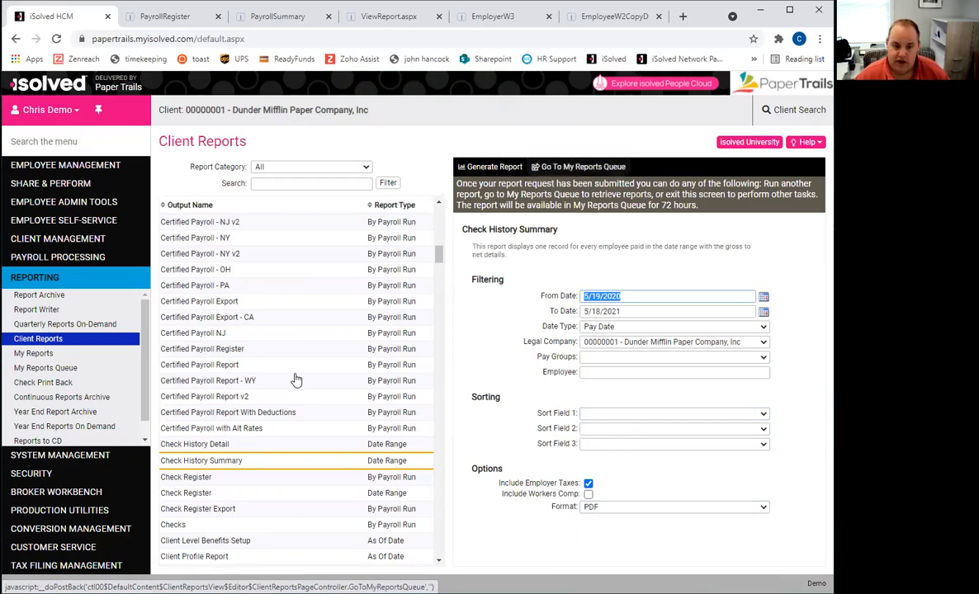
# Select the Check History Detail report and set its date range from 1/1/2021 to 5/18/2021.
pyautogui.click(203, 446)
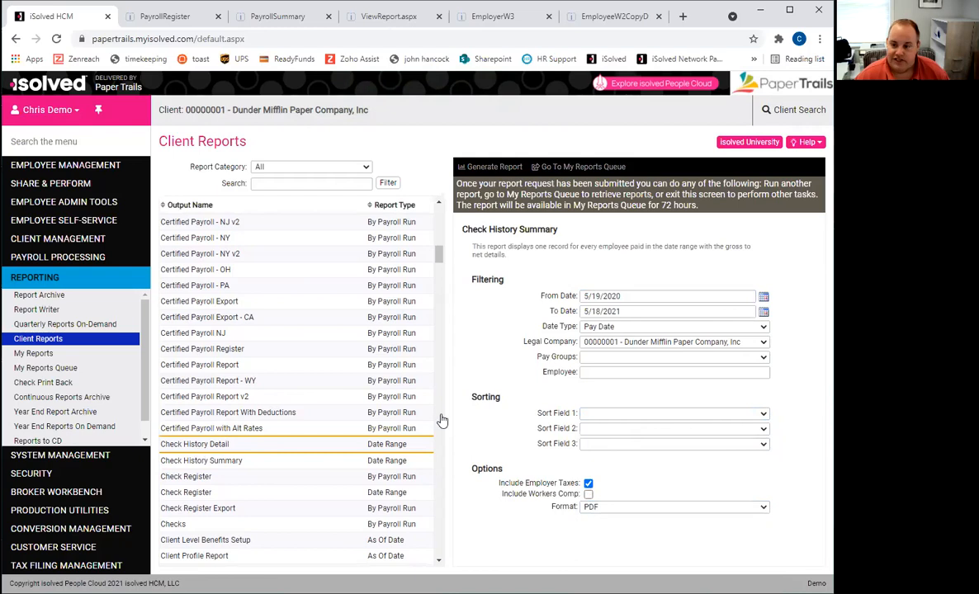
pyautogui.write('1/1')
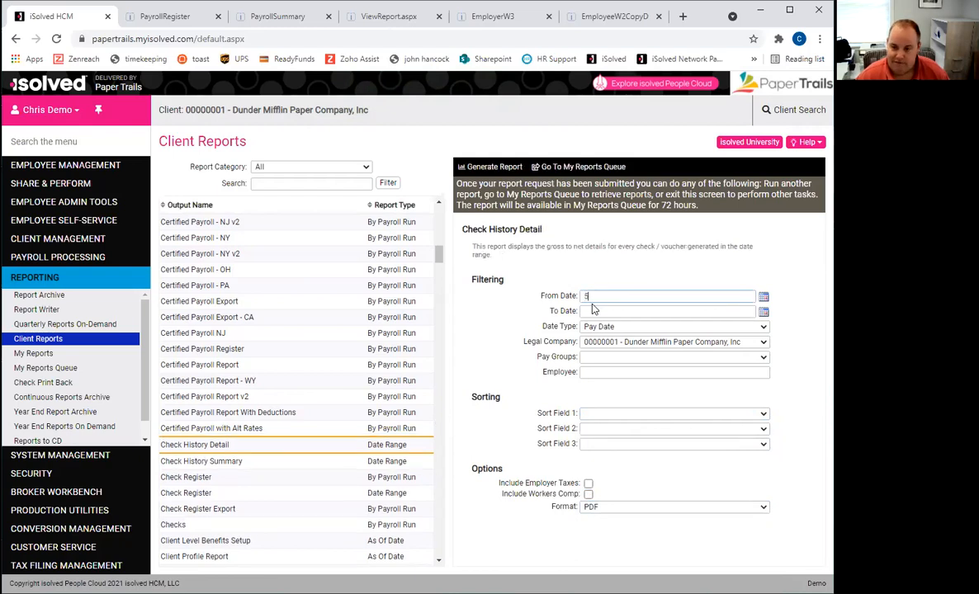
pyautogui.press('BackSpace')
pyautogui.press('BackSpace')
pyautogui.press('BackSpace')
pyautogui.write('1/1/2021')
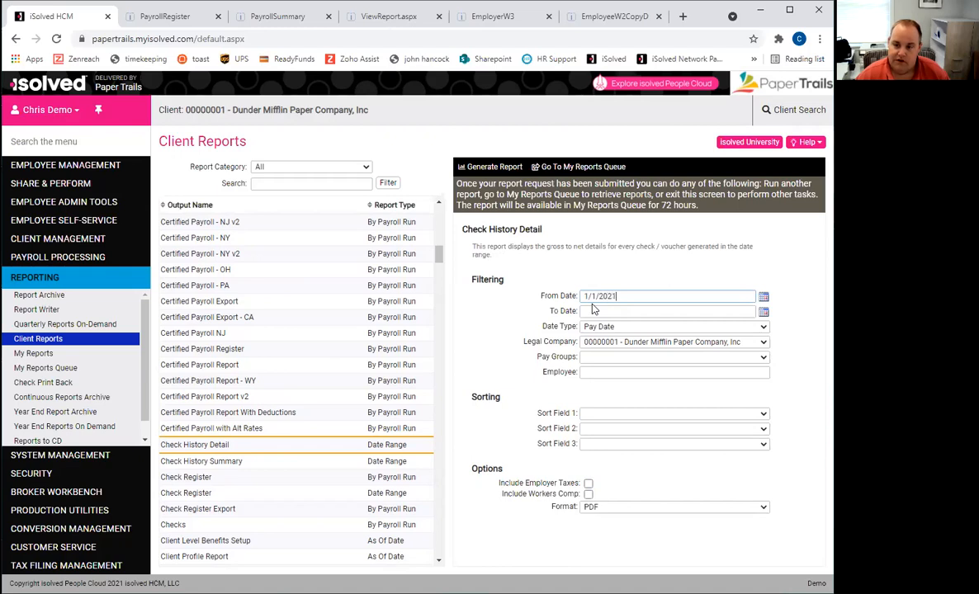
pyautogui.press('Tab')
pyautogui.write('5/31/2021')
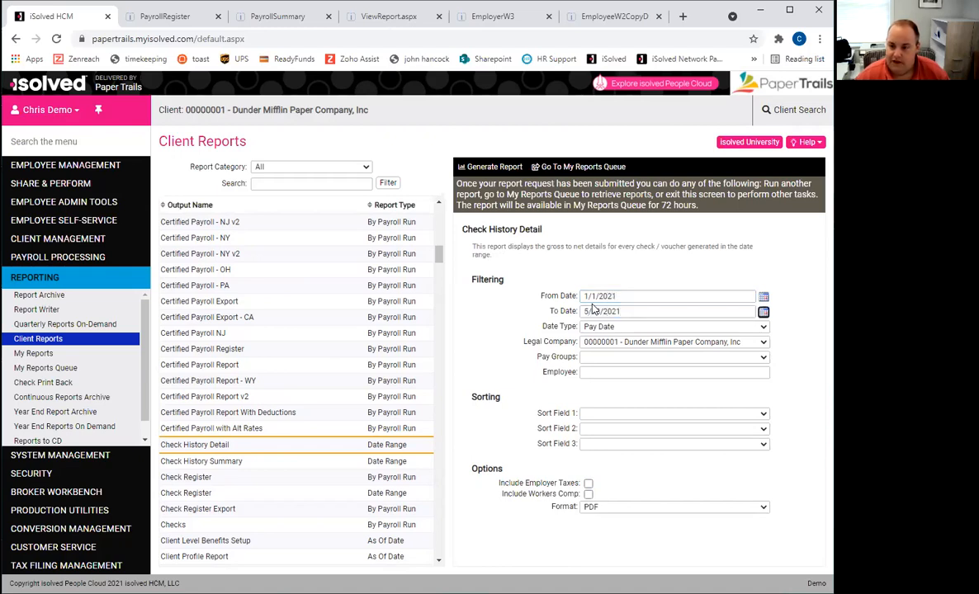
pyautogui.press('Tab')
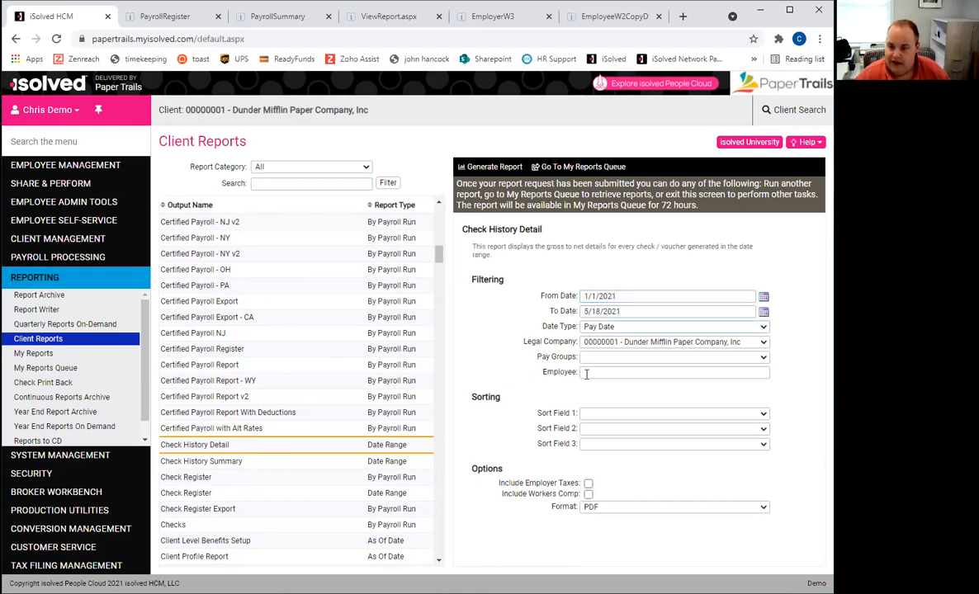
# Search for an employee by last name, limit the Check History Detail report to that employee, and generate the report.
pyautogui.click(586, 373)
pyautogui.write('Jack')
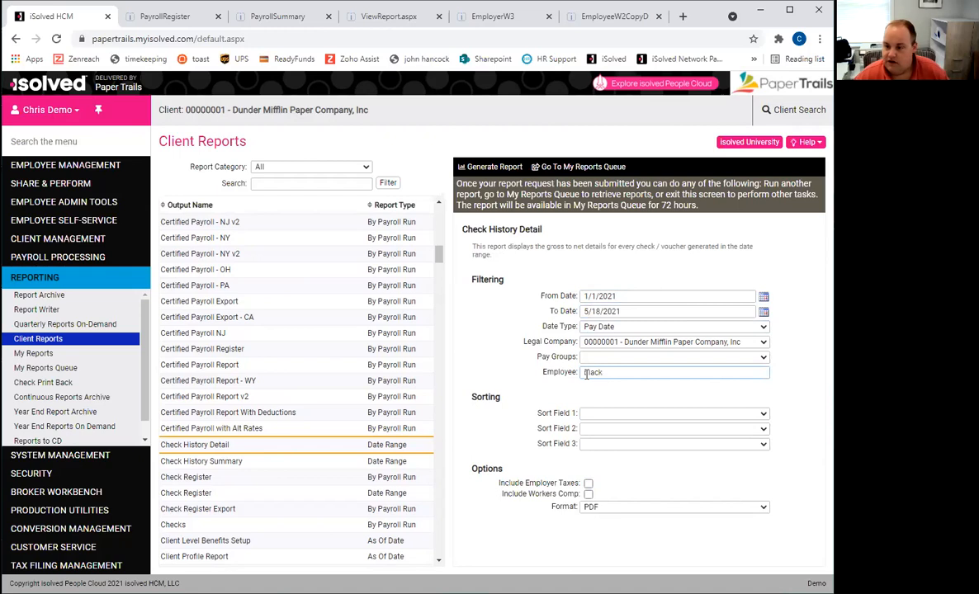
pyautogui.press('Down')
pyautogui.press('Return')
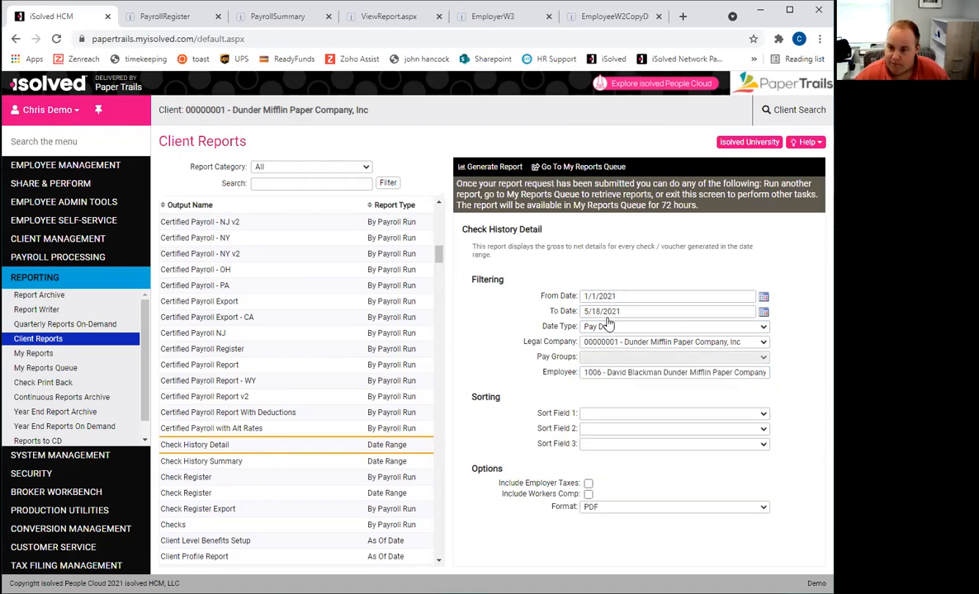
pyautogui.click(503, 166)
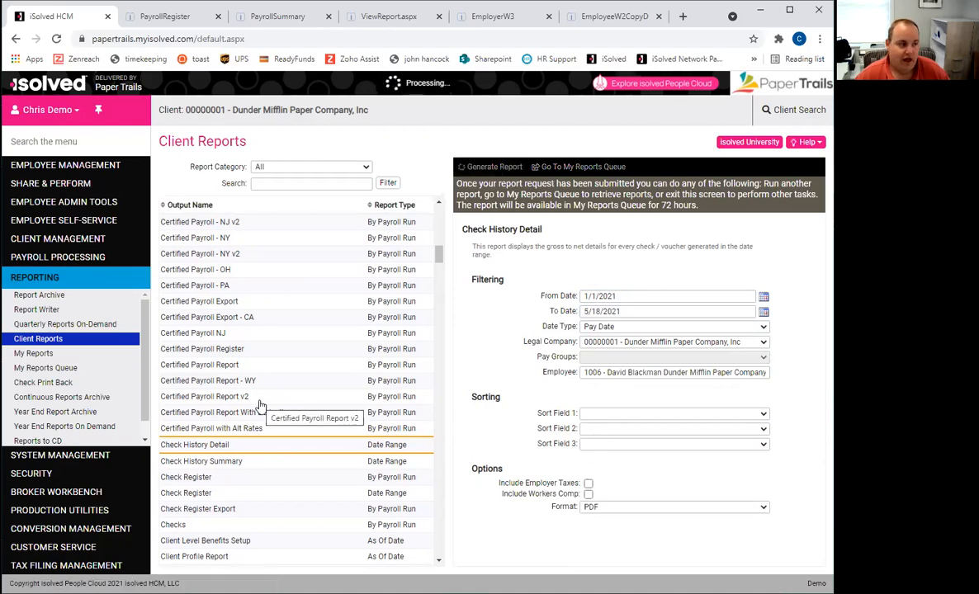
# Browse the client report list to the labor reports, selecting Labor Allocation Summary and Labor Allocation Detail to review their options.
pyautogui.scroll(-3, 439, 288)
pyautogui.scroll(-20, 438, 288)
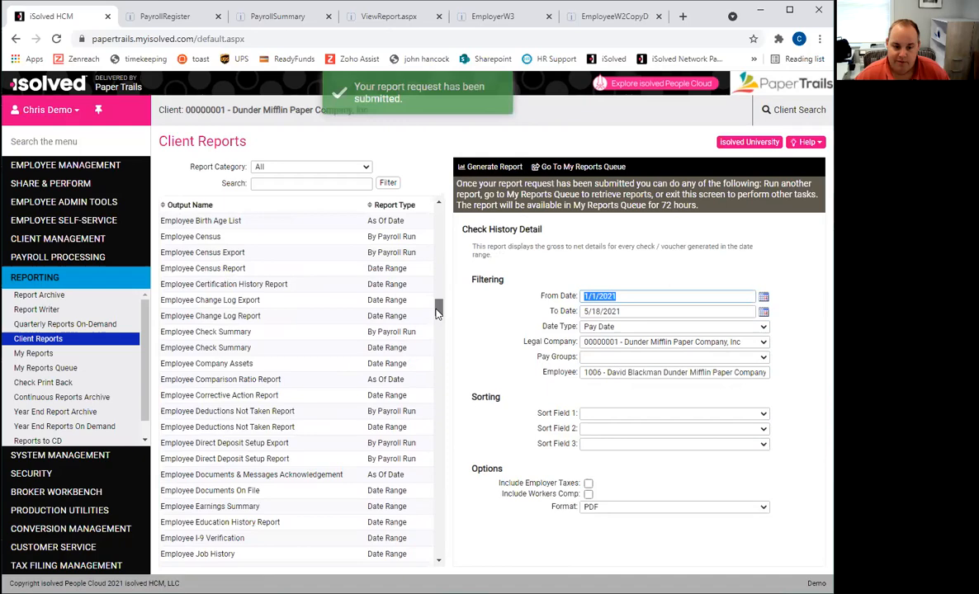
pyautogui.moveTo(442, 356); pyautogui.dragTo(447, 405)
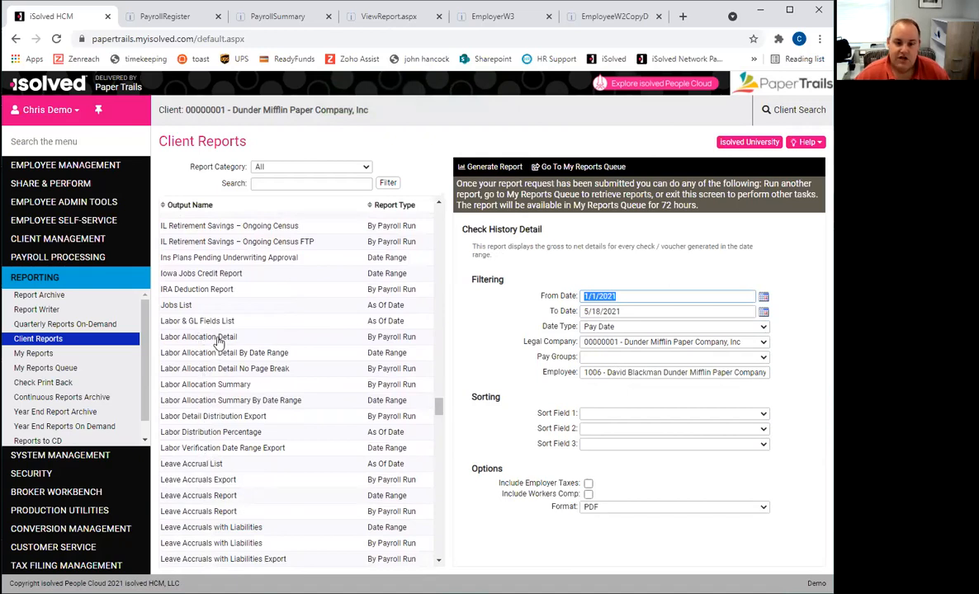
pyautogui.click(226, 387)
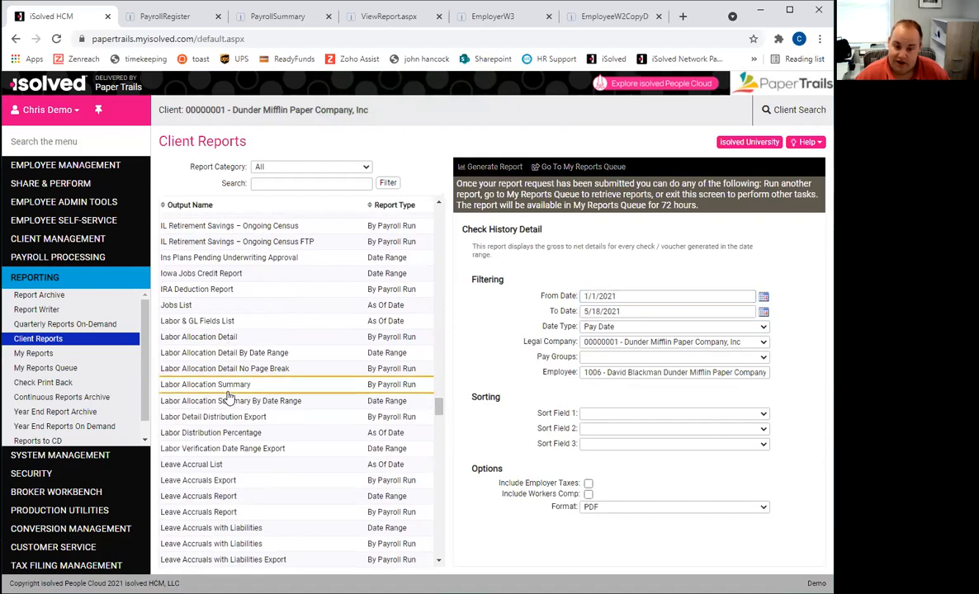
pyautogui.click(236, 339)
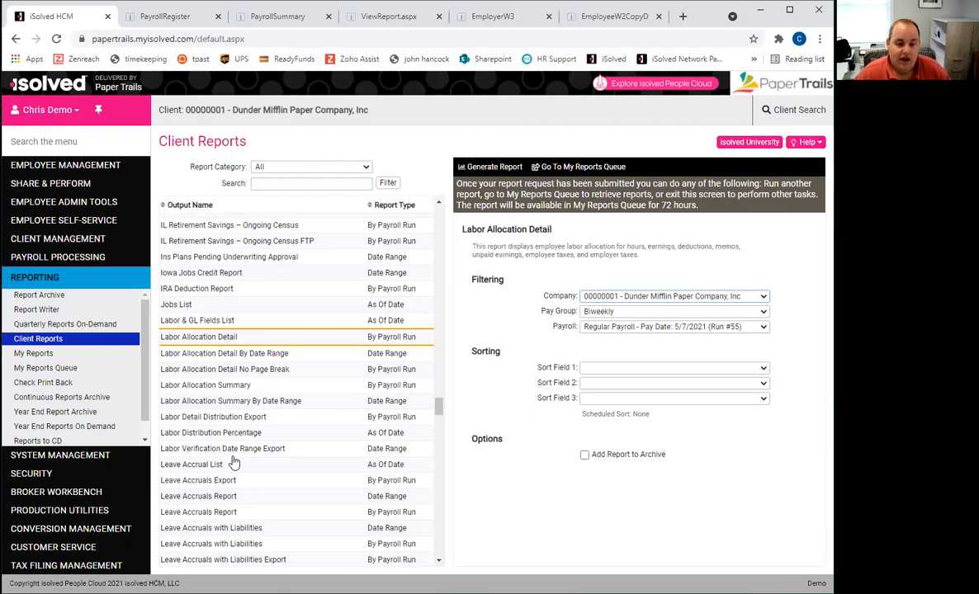
# Review the options of the date-range Leave Accruals with Liabilities report and the Periodic Payroll Register report.
pyautogui.scroll(-1, 237, 495)
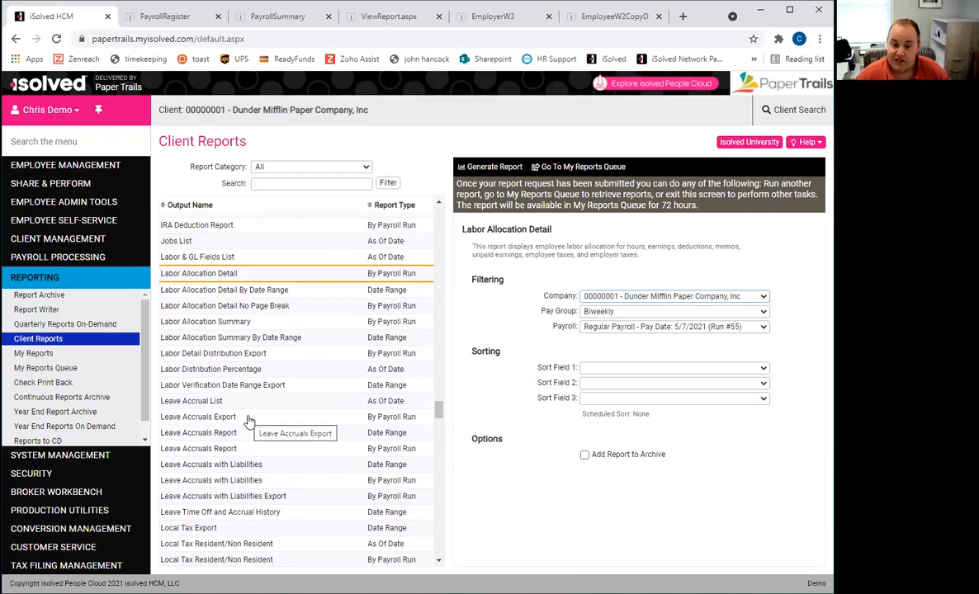
pyautogui.click(269, 465)
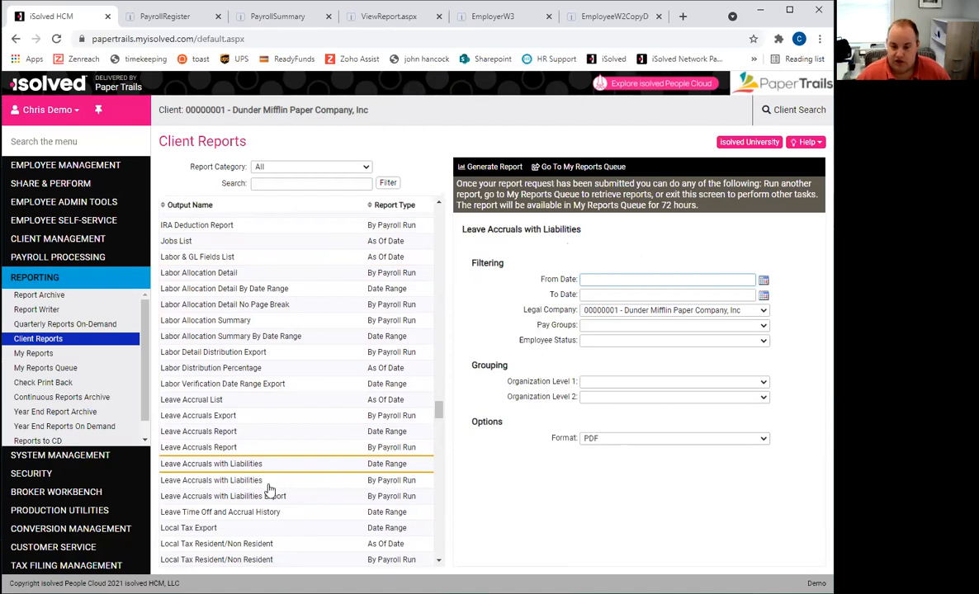
pyautogui.moveTo(439, 409); pyautogui.dragTo(439, 479)
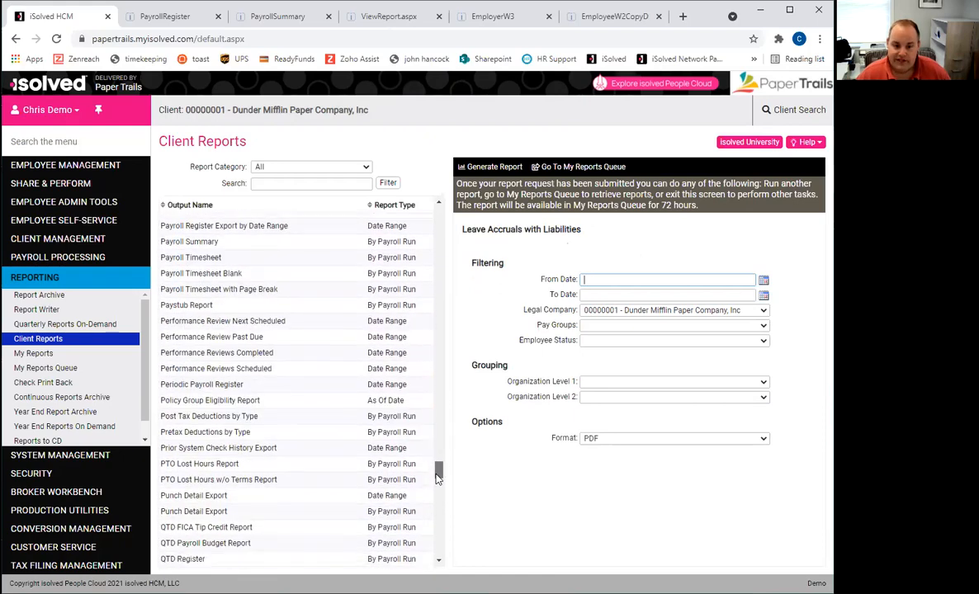
pyautogui.click(207, 384)
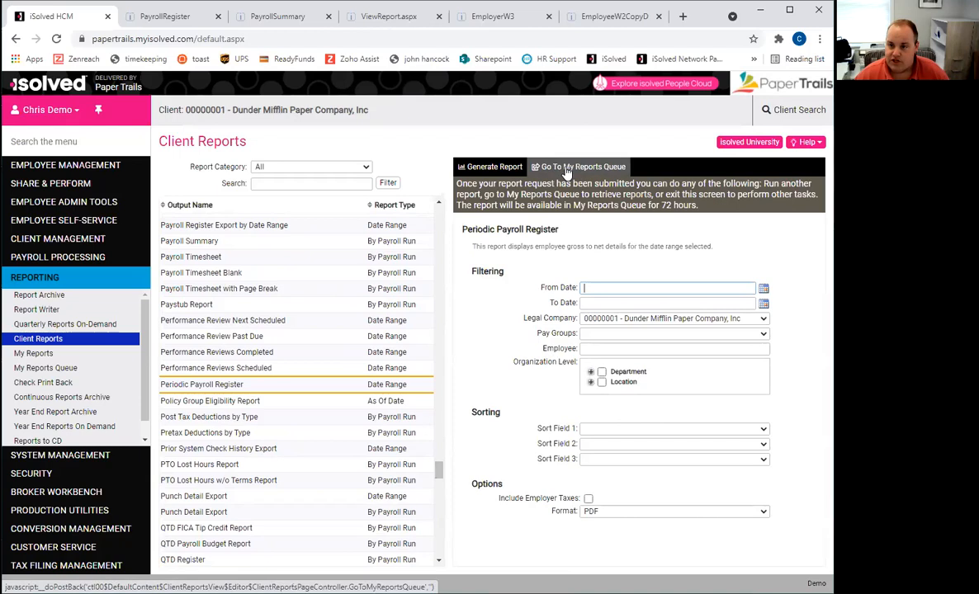
# Open the generated Check History Summary from My Reports Queue, and return to the queue to refresh it.
pyautogui.click(62, 371)
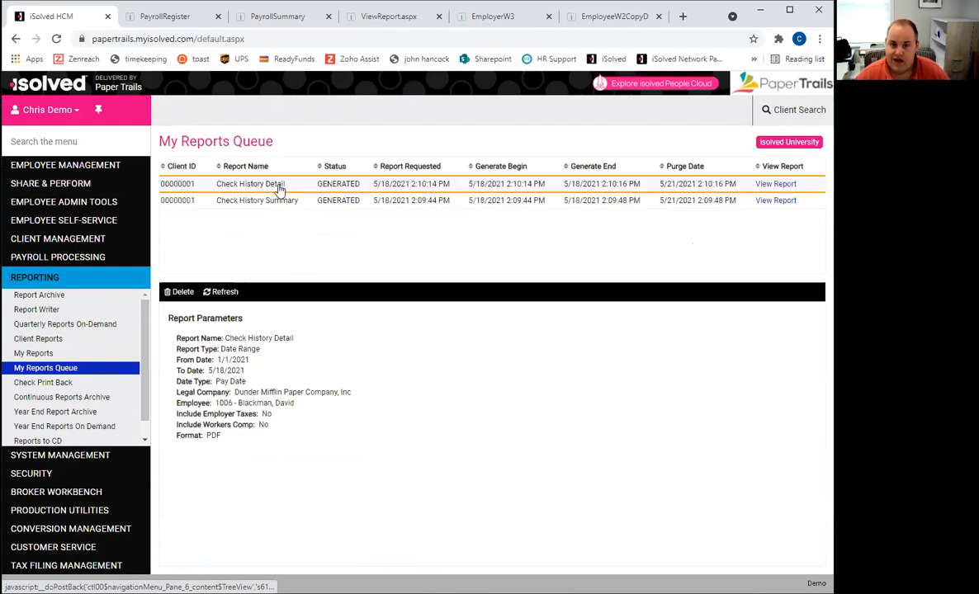
pyautogui.click(765, 200)
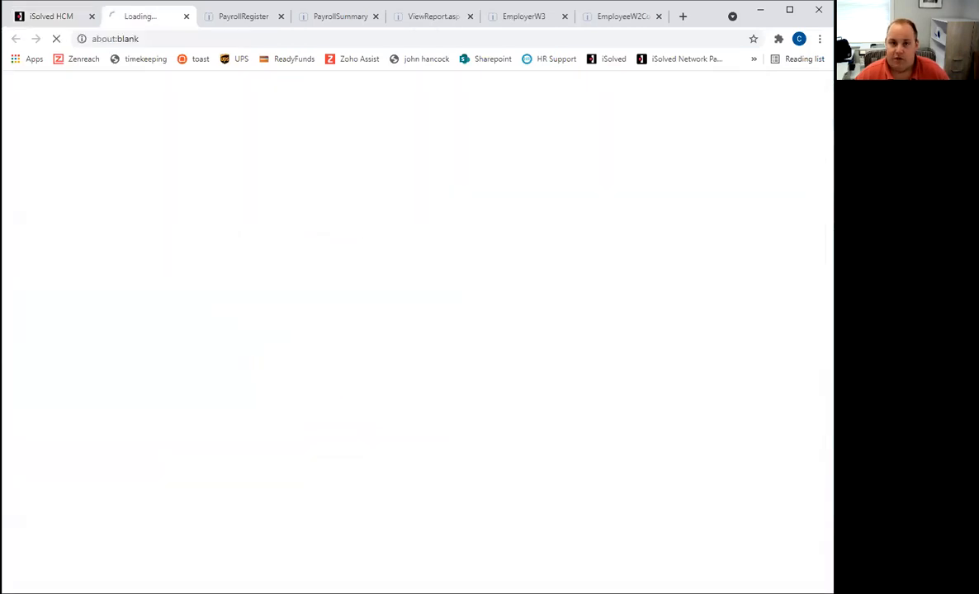
pyautogui.click(33, 25)
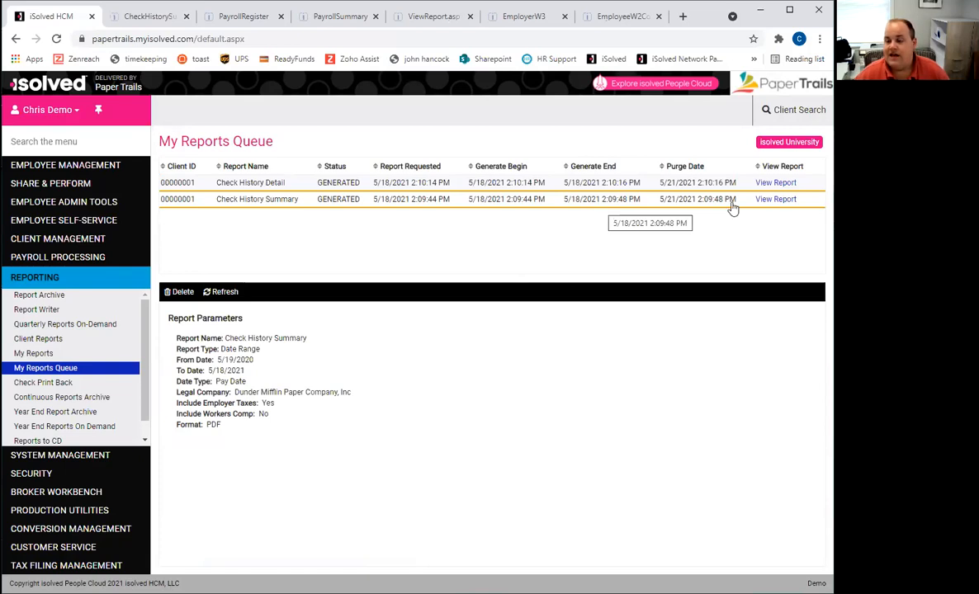
pyautogui.click(229, 298)
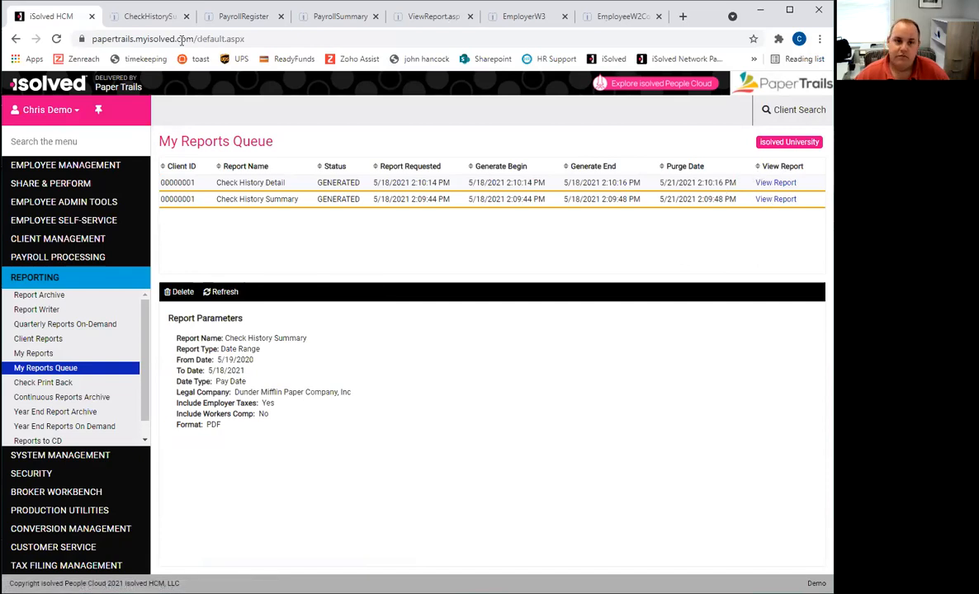
# Read through the employee earnings, taxes and deductions in the Check History Summary report.
pyautogui.click(130, 18)
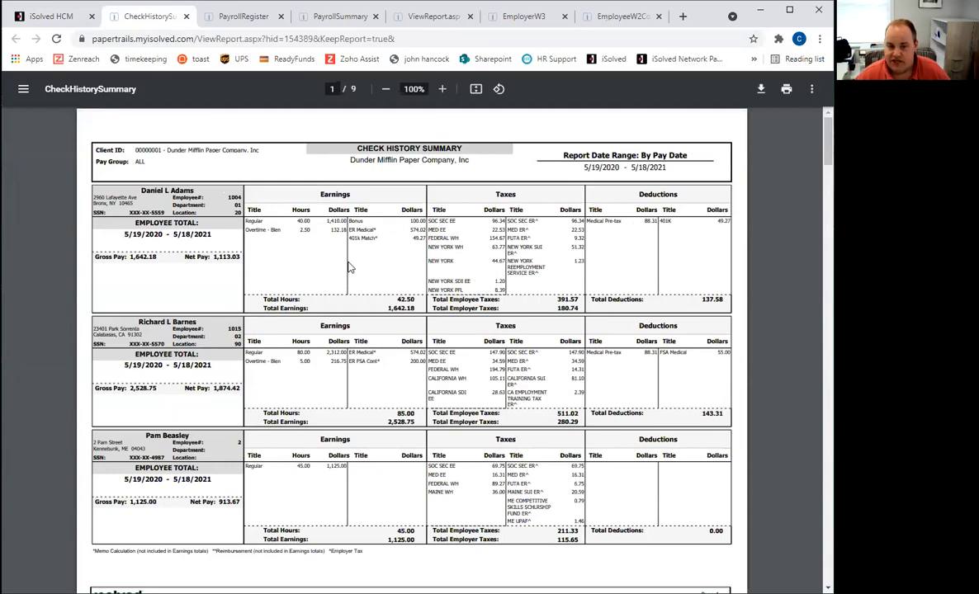
pyautogui.scroll(-3, 246, 283)
pyautogui.scroll(-20, 246, 283)
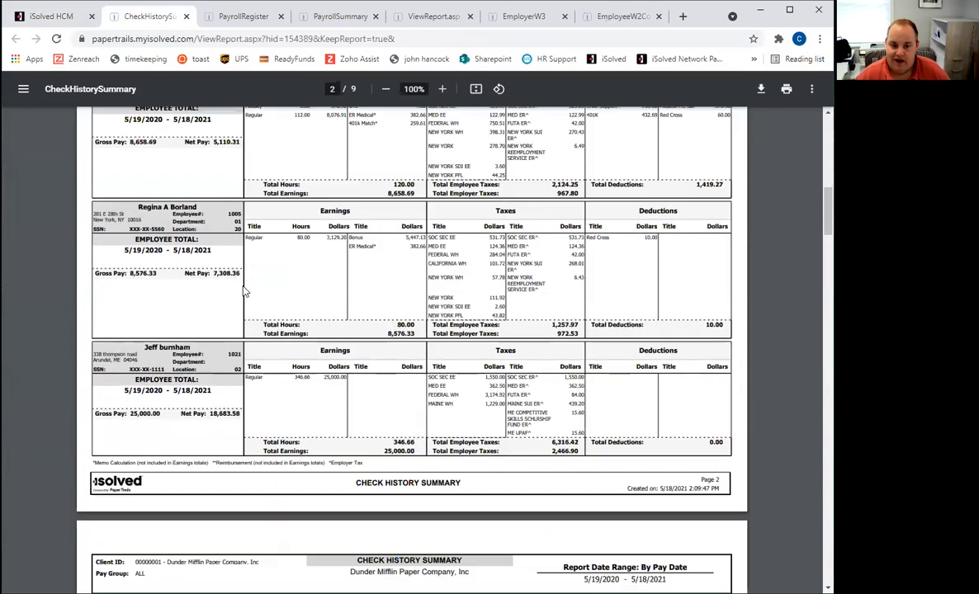
pyautogui.scroll(-3, 243, 290)
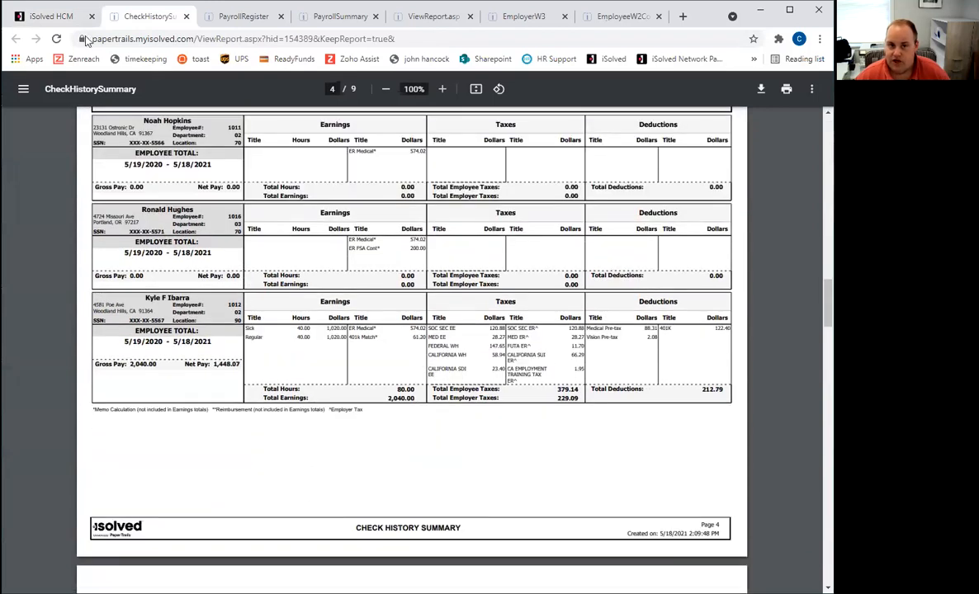
# Open the generated Check History Detail report from My Reports Queue and close the PayrollRegister and PayrollSummary documents.
pyautogui.click(46, 16)
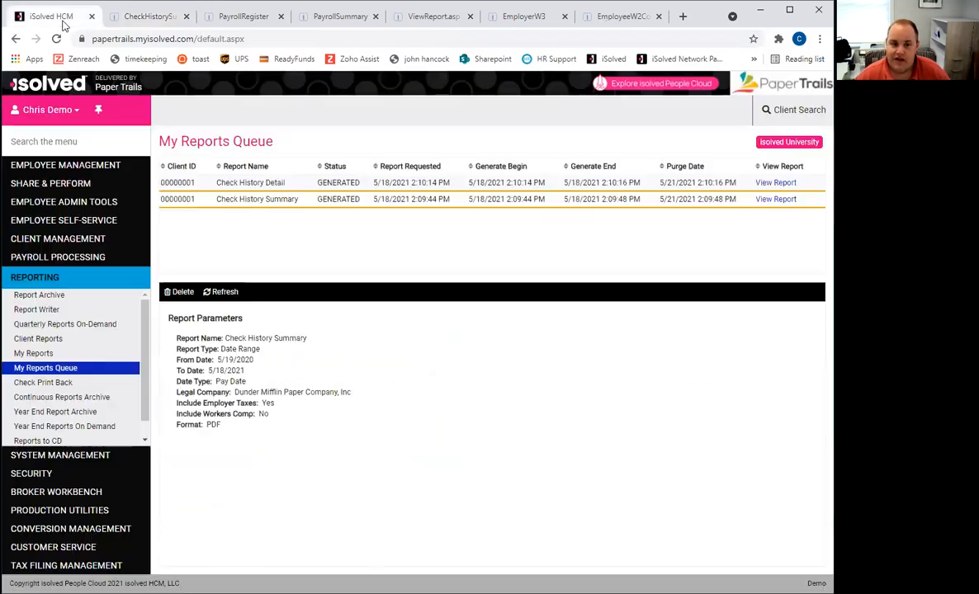
pyautogui.click(788, 184)
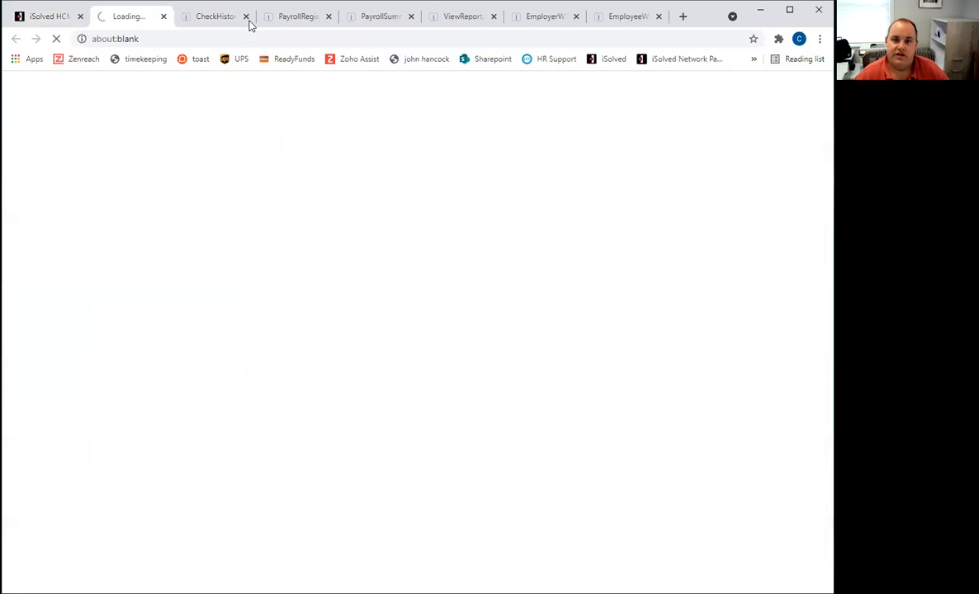
pyautogui.click(328, 17)
pyautogui.click(328, 17)
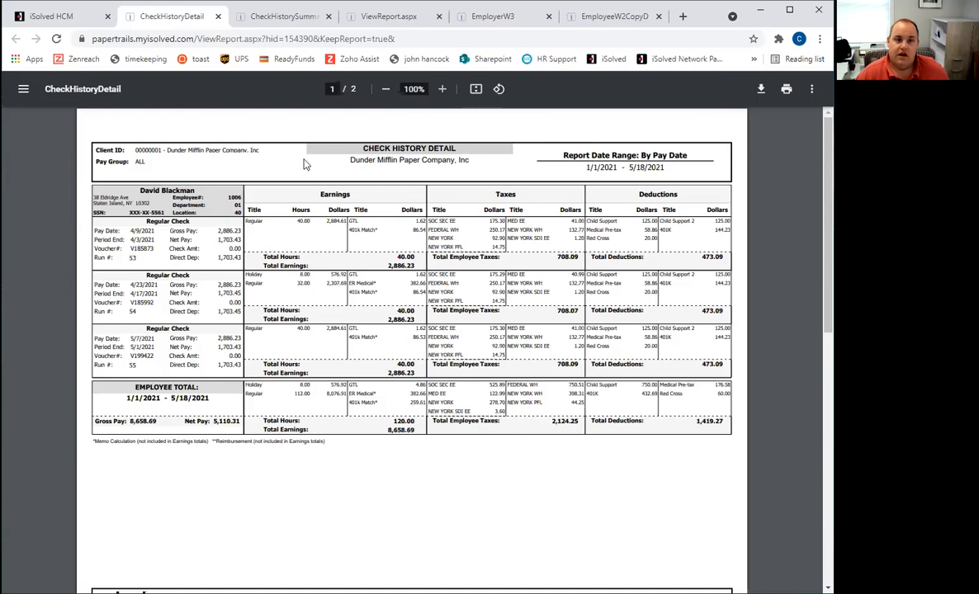
# Return to Client Reports and look through the available reports down to the labor allocation and deduction reports.
pyautogui.click(87, 21)
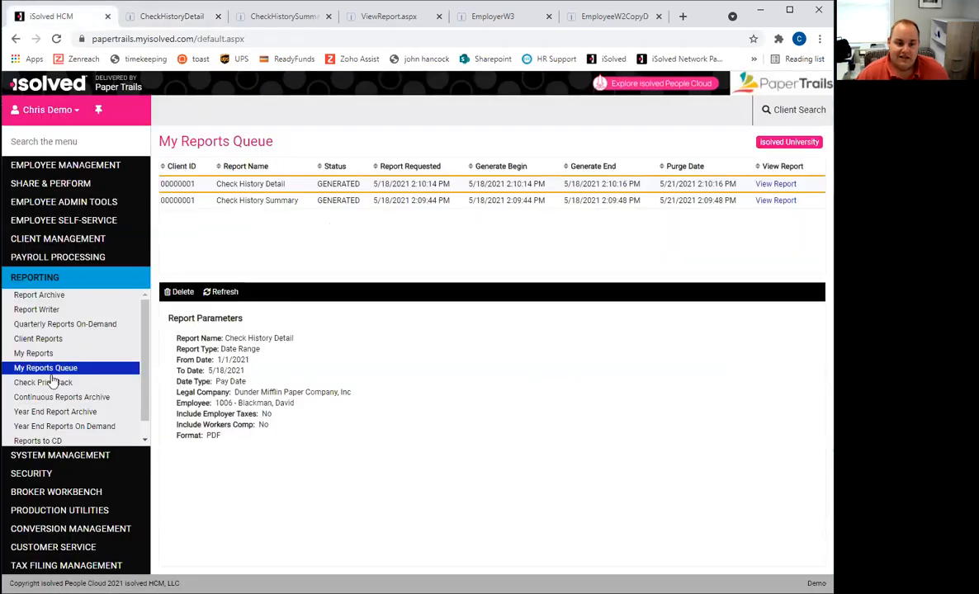
pyautogui.click(40, 339)
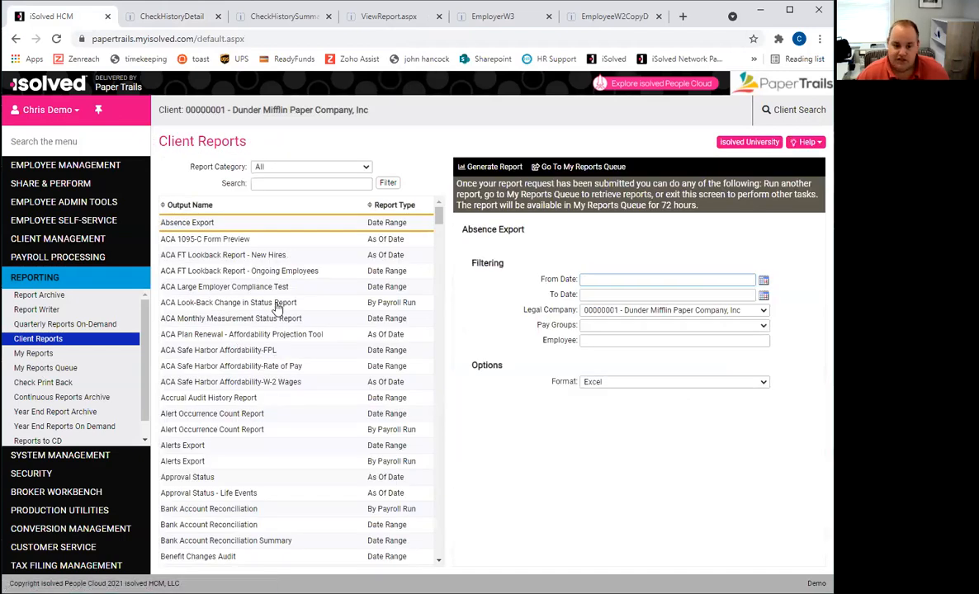
pyautogui.scroll(-12, 277, 307)
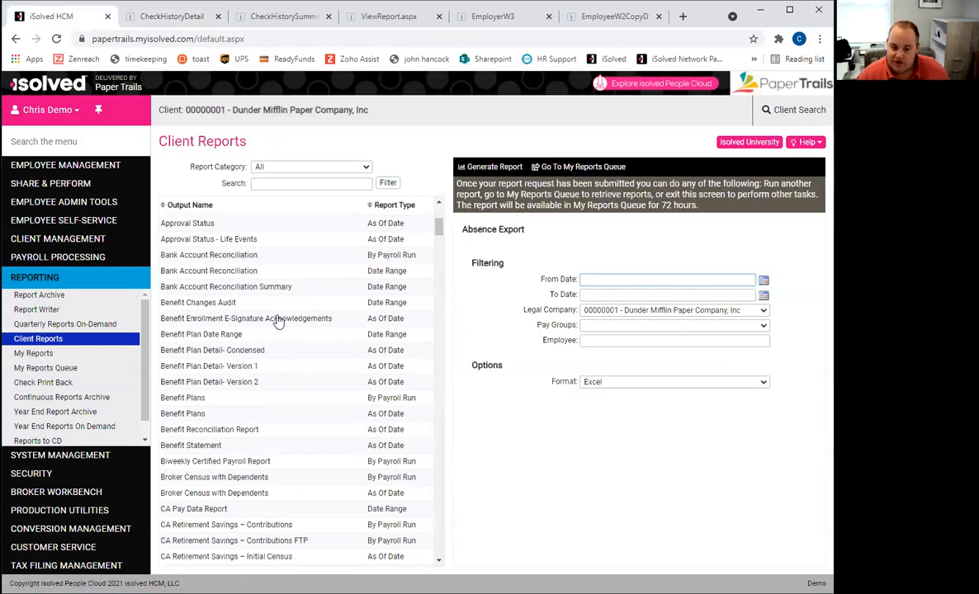
pyautogui.scroll(-5, 280, 311)
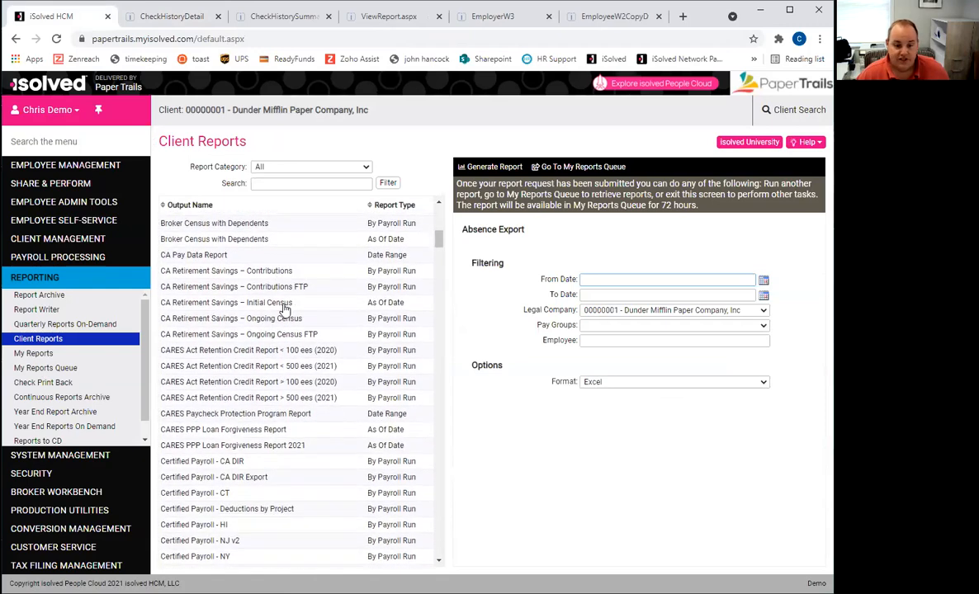
pyautogui.scroll(-4, 284, 310)
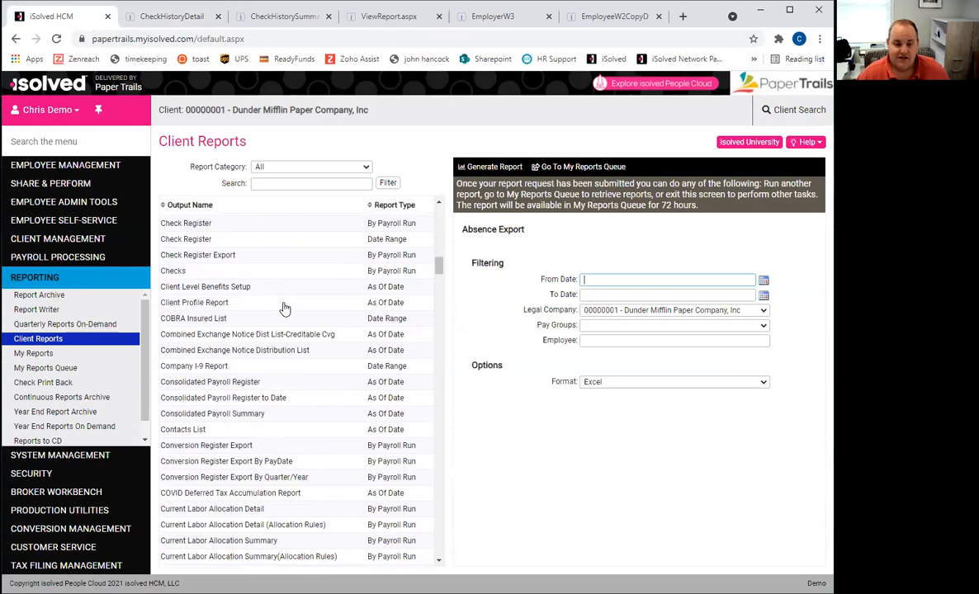
pyautogui.scroll(-4, 284, 308)
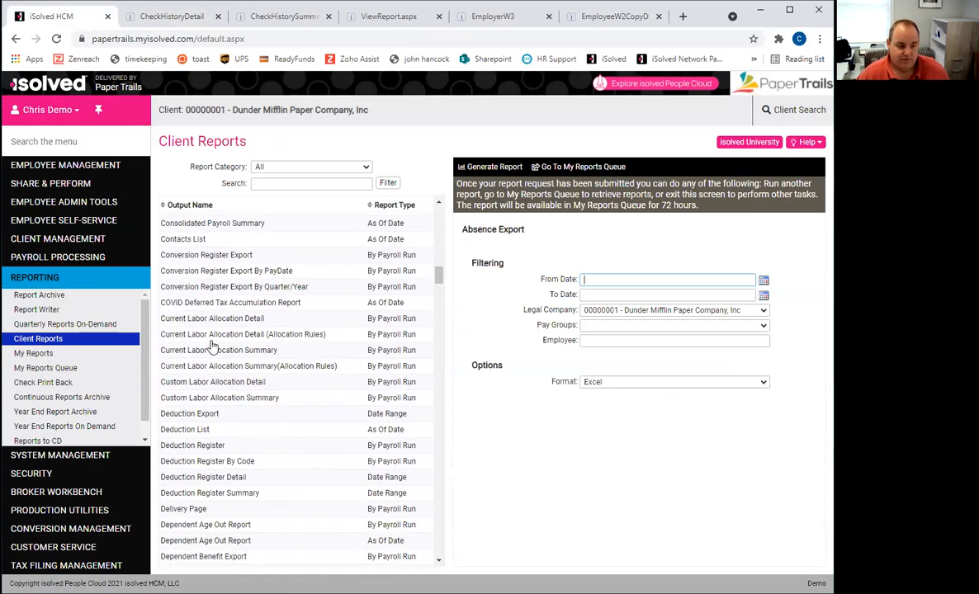
# Open the Return Archive and choose year 2020 with period Q1.
pyautogui.scroll(-1, 124, 371)
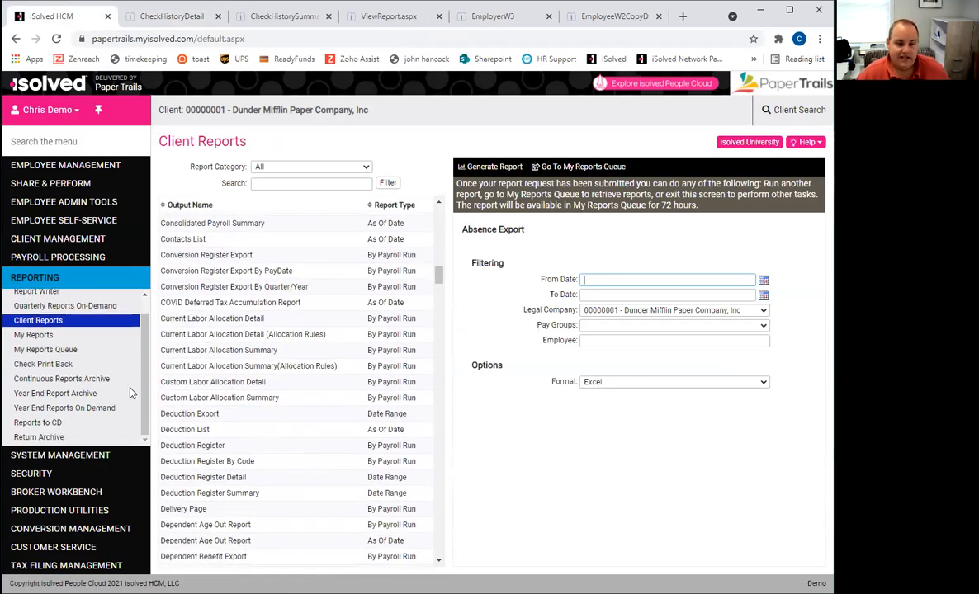
pyautogui.click(31, 438)
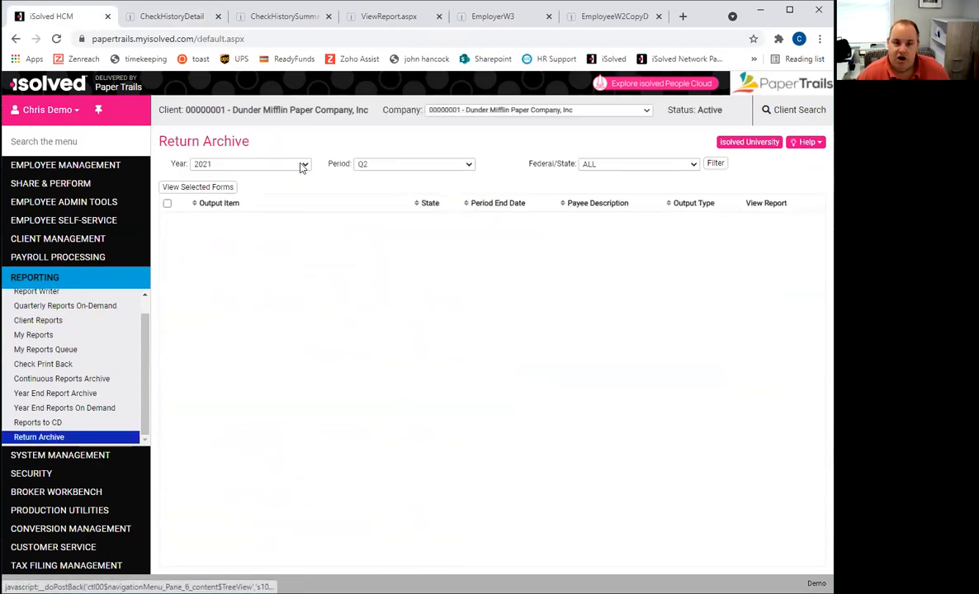
pyautogui.click(302, 166)
pyautogui.click(280, 200)
pyautogui.click(386, 168)
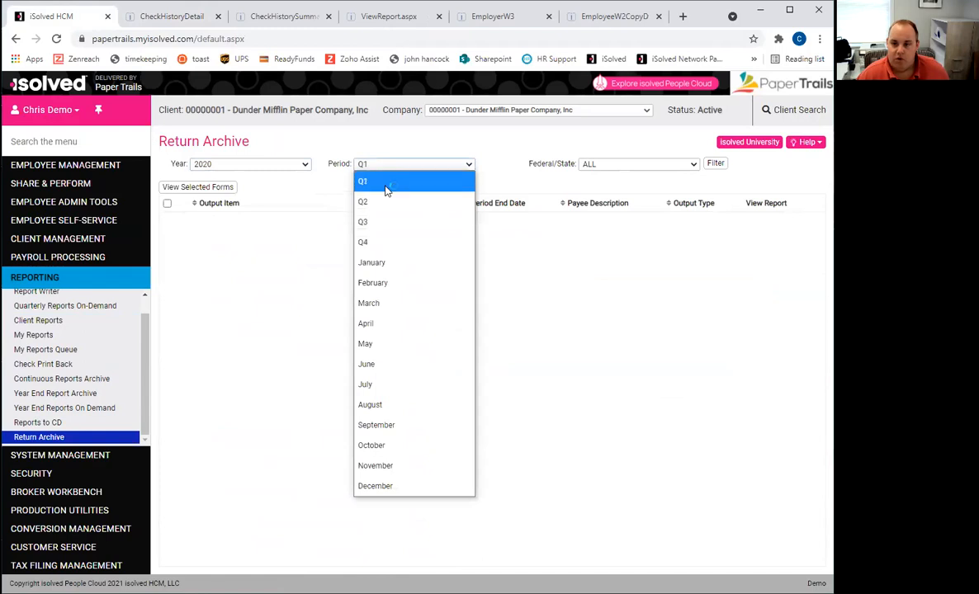
pyautogui.click(385, 182)
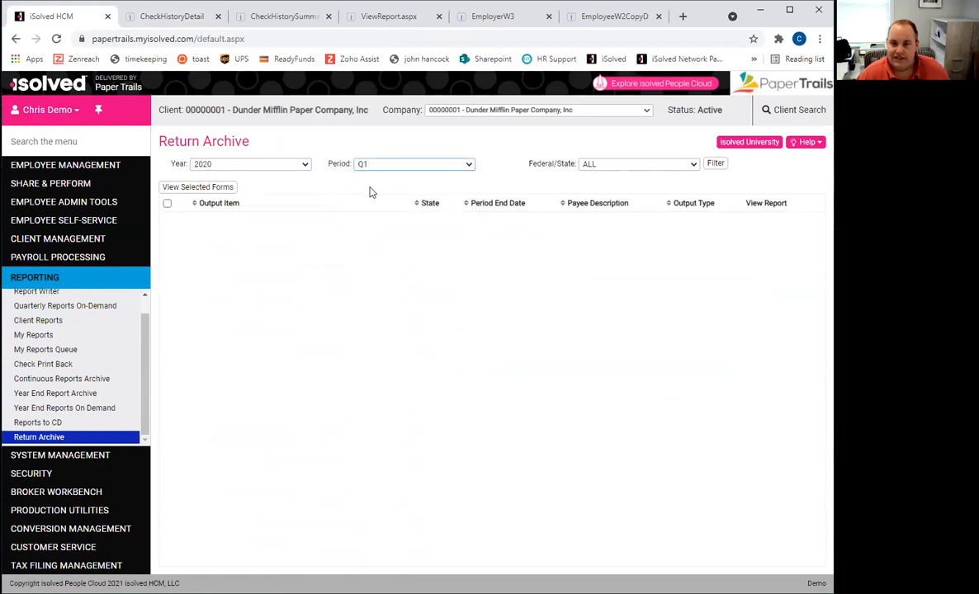
# Change the Return Archive year to 2021 and filter the list for the Q1 returns.
pyautogui.click(233, 167)
pyautogui.click(205, 218)
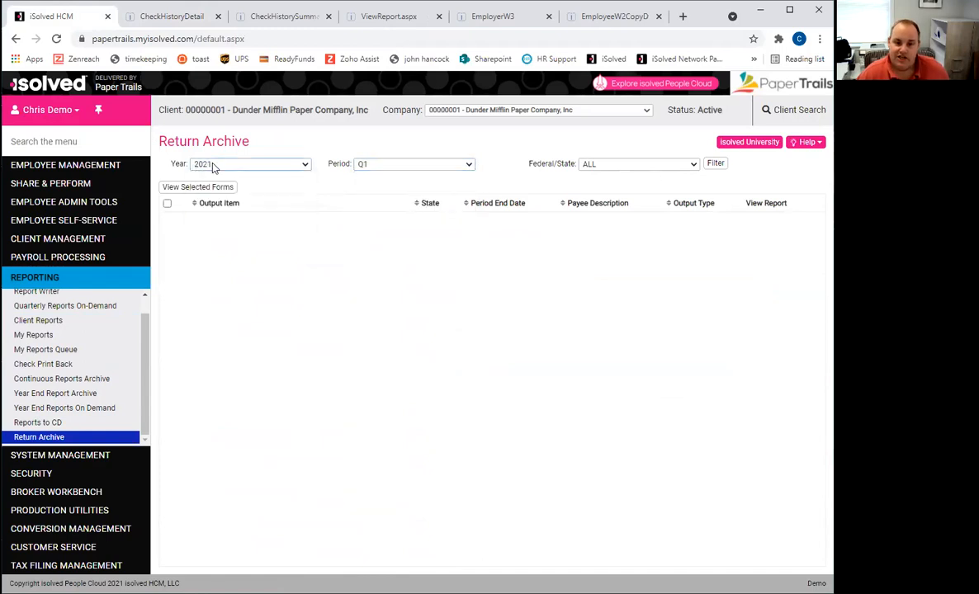
pyautogui.click(382, 166)
pyautogui.click(716, 164)
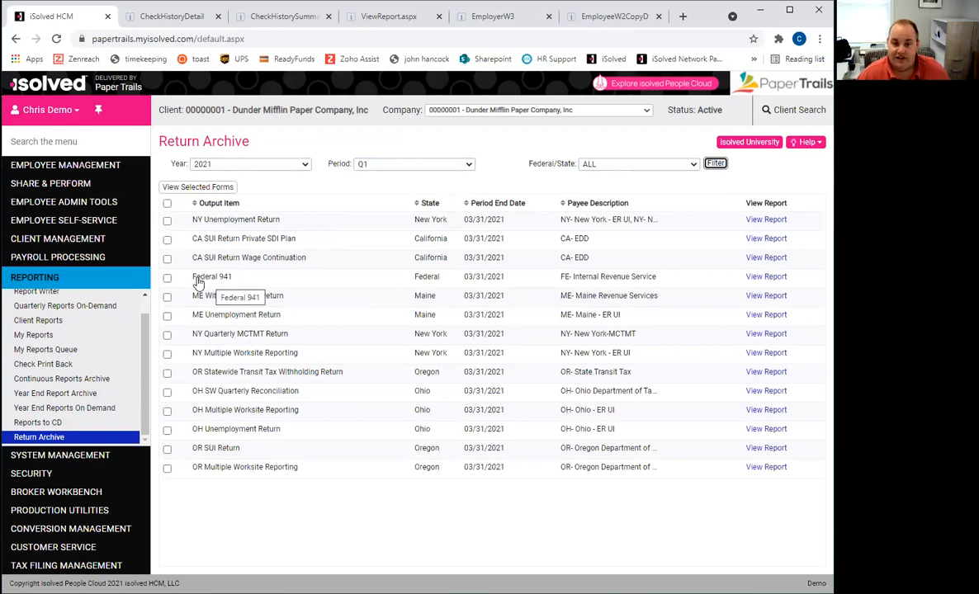
# Open the Federal 941 return, go back to the archive list, and toggle the selection of all returns on and off.
pyautogui.click(765, 277)
pyautogui.click(75, 18)
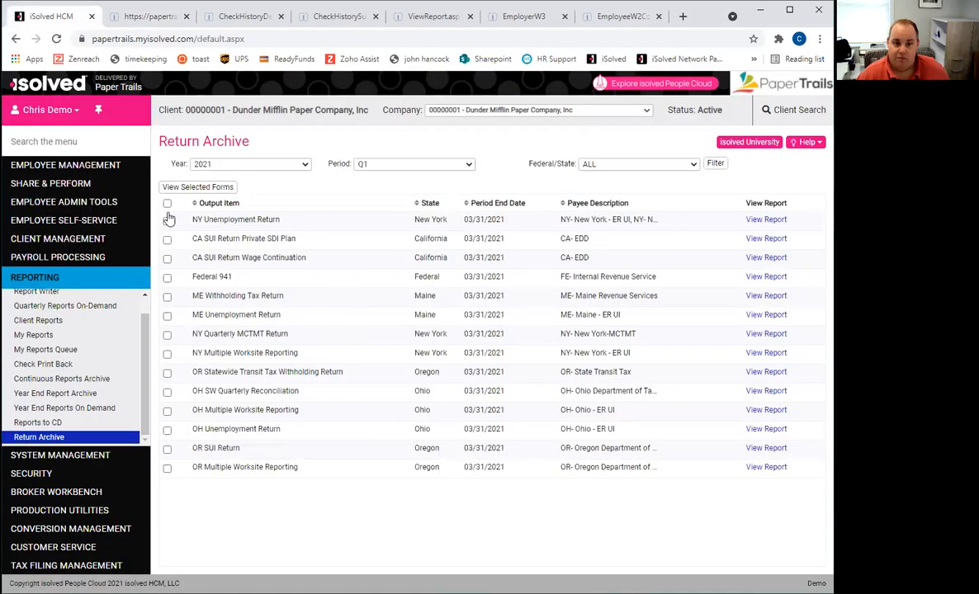
pyautogui.click(168, 205)
pyautogui.click(167, 203)
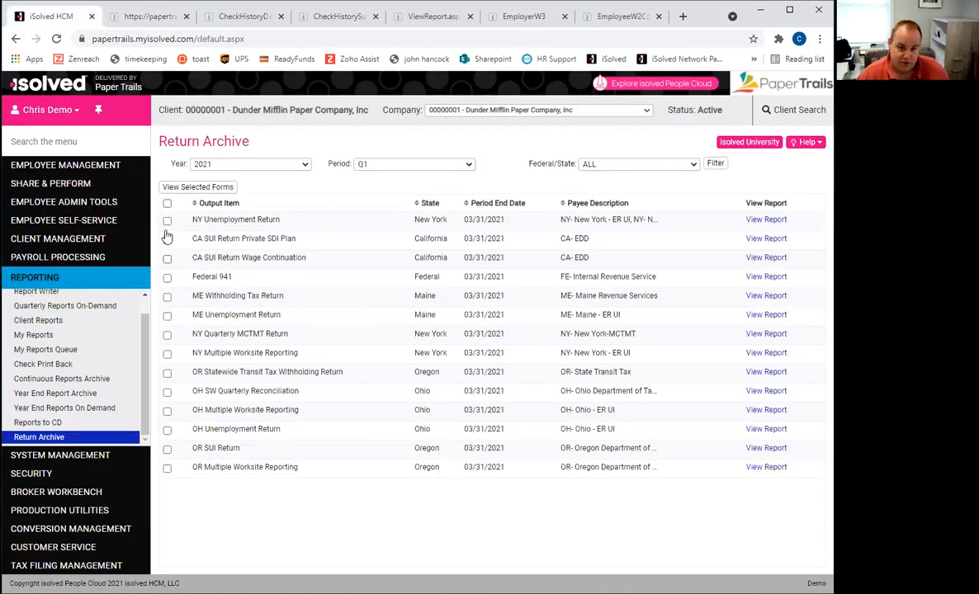
# Select the six returns from NY Unemployment Return through ME Unemployment Return, view the selected forms, and switch to the Federal 941 form.
pyautogui.click(167, 220)
pyautogui.click(166, 239)
pyautogui.click(167, 258)
pyautogui.click(167, 277)
pyautogui.click(167, 296)
pyautogui.click(167, 316)
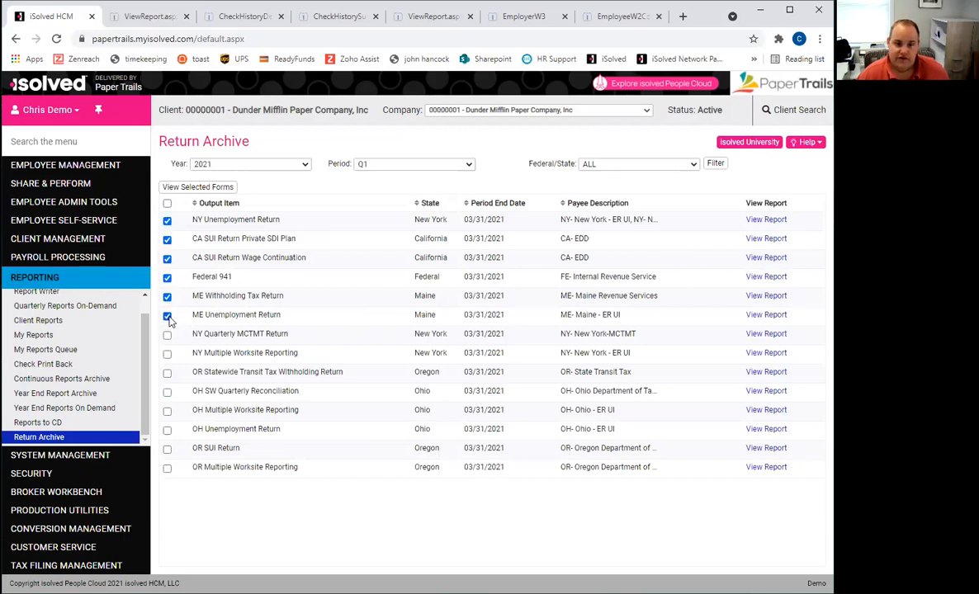
pyautogui.click(189, 189)
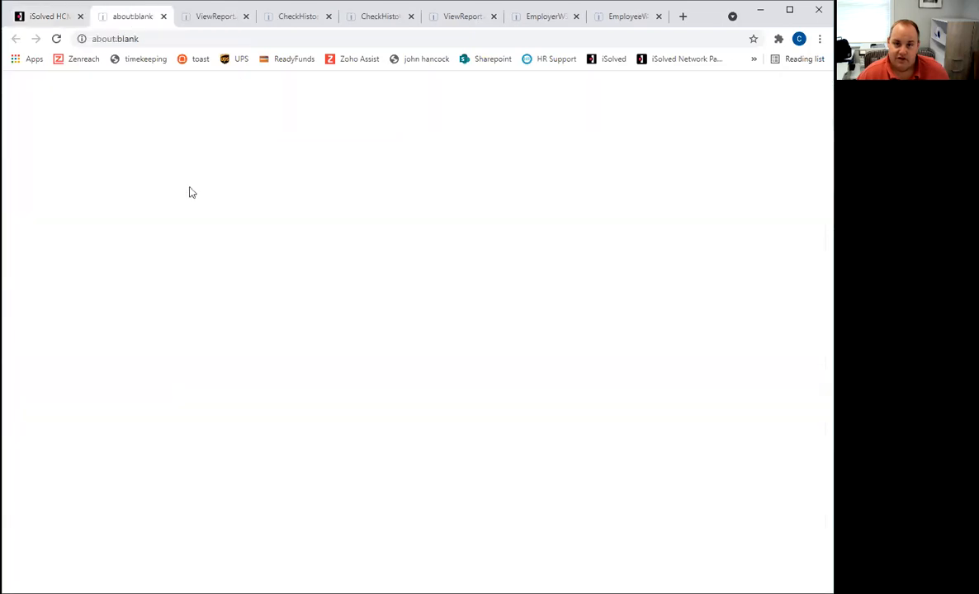
pyautogui.click(212, 18)
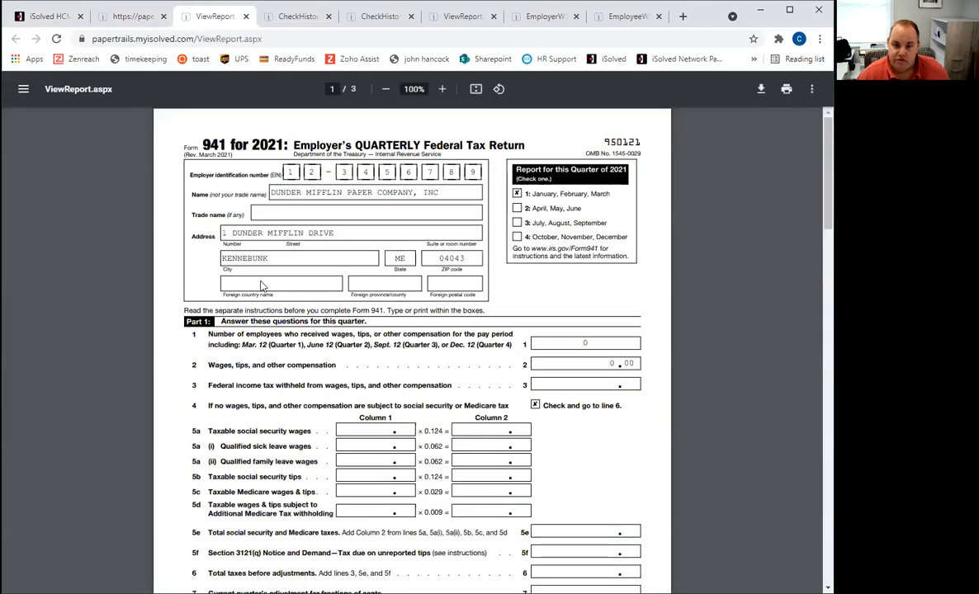
# Review the pages of the Q1 2021 Federal 941 form and close the form.
pyautogui.scroll(-7, 335, 272)
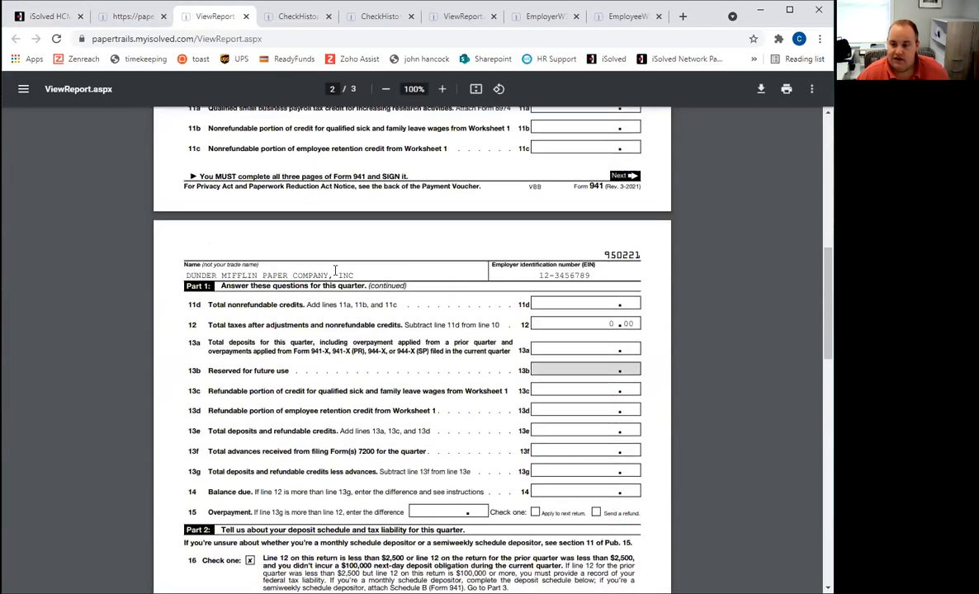
pyautogui.scroll(-11, 335, 272)
pyautogui.scroll(8, 334, 269)
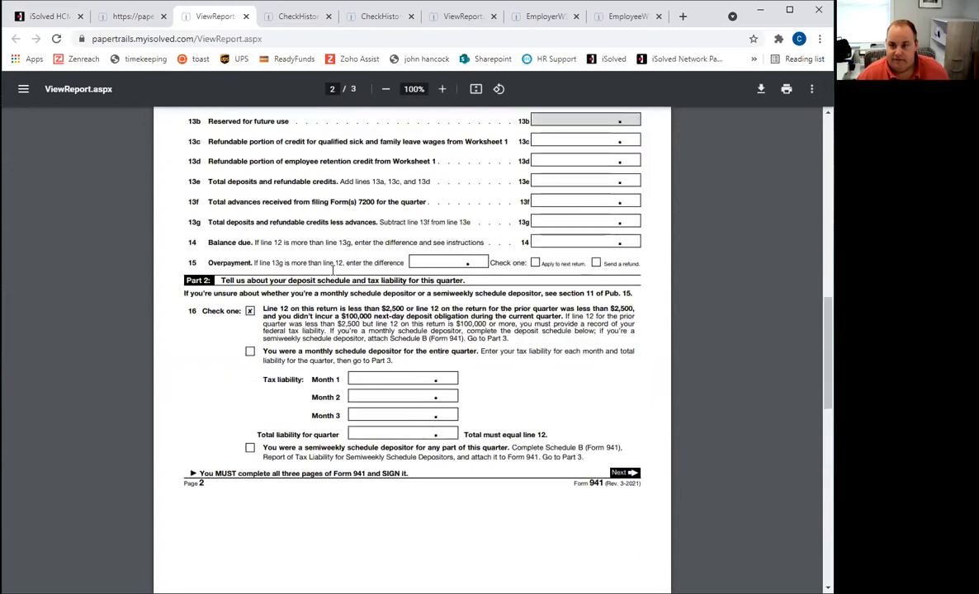
pyautogui.scroll(10, 333, 269)
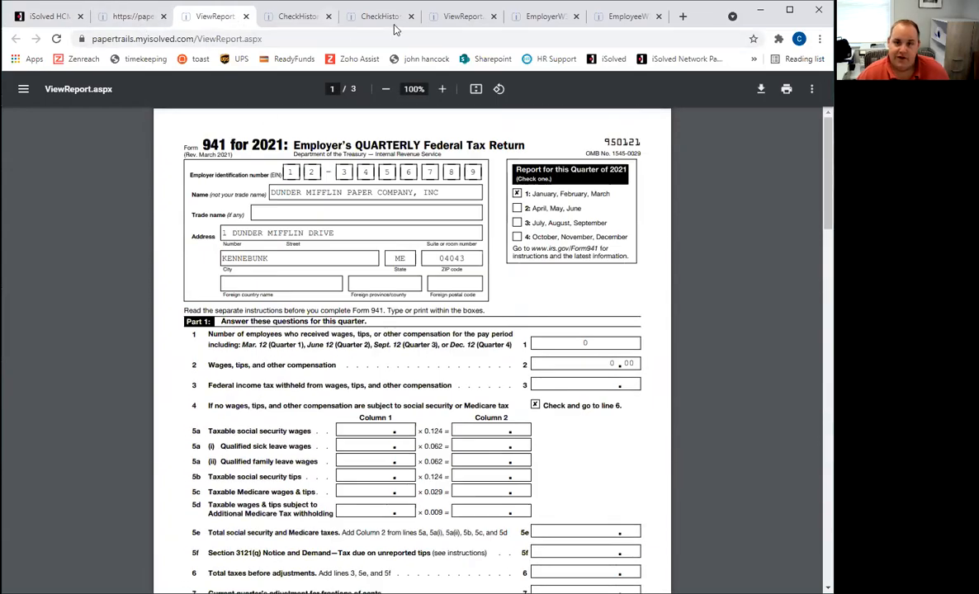
pyautogui.hotkey('ctrl', 'w')
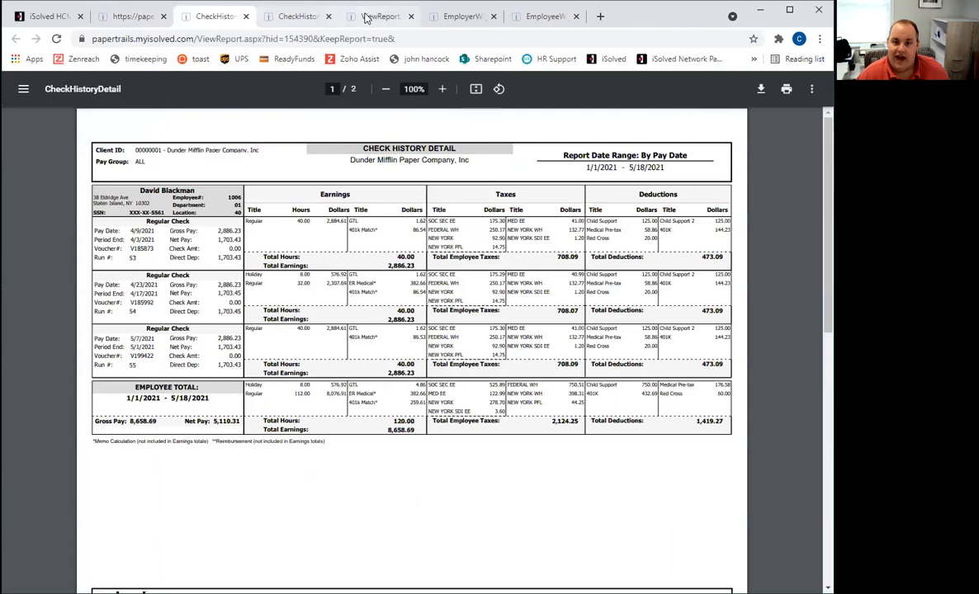
# Look through the combined selected returns, from the California contribution return to Schedule 1 of Form 941ME.
pyautogui.click(367, 18)
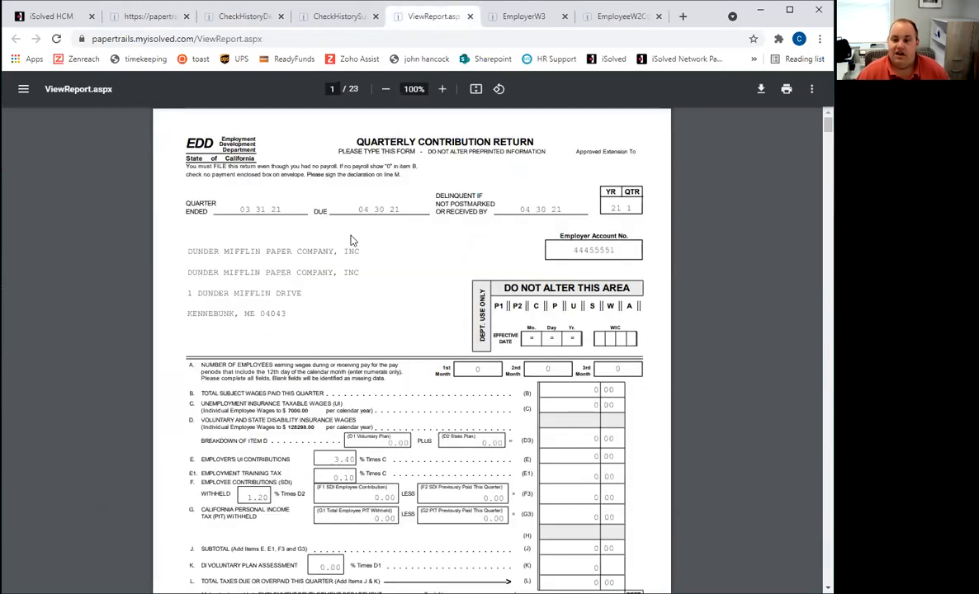
pyautogui.scroll(-15, 351, 239)
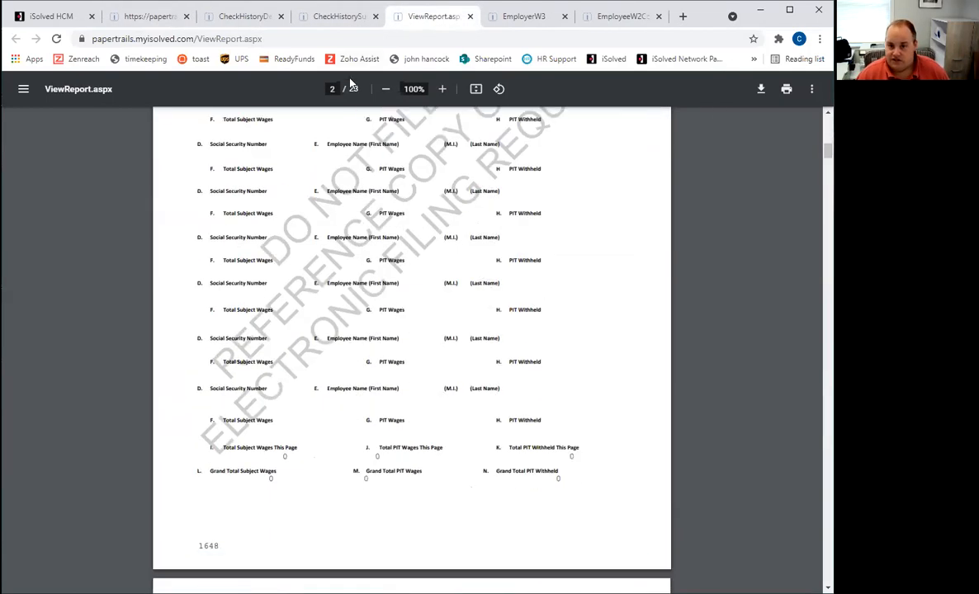
pyautogui.scroll(-15, 408, 295)
pyautogui.scroll(-15, 407, 295)
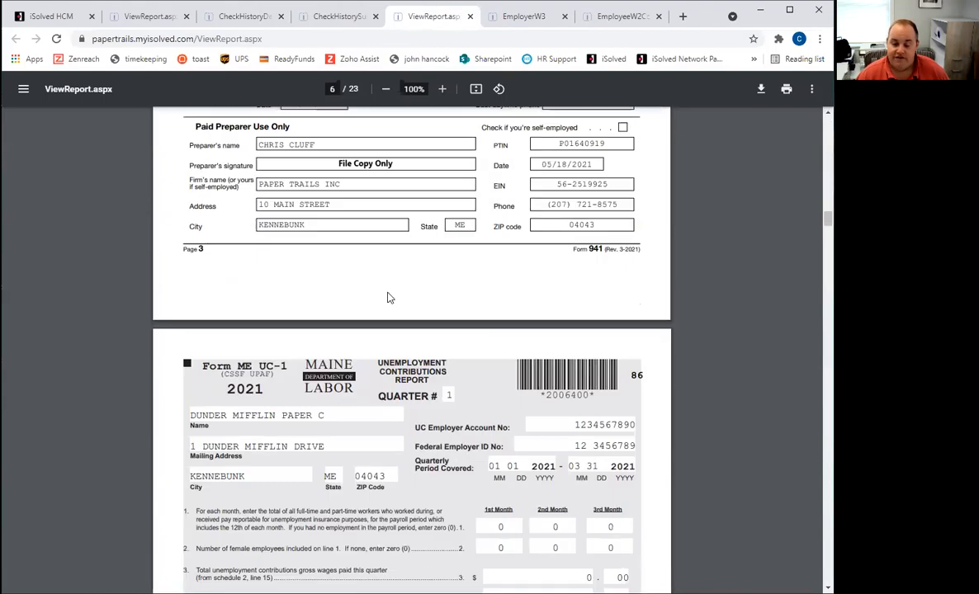
pyautogui.scroll(-15, 380, 298)
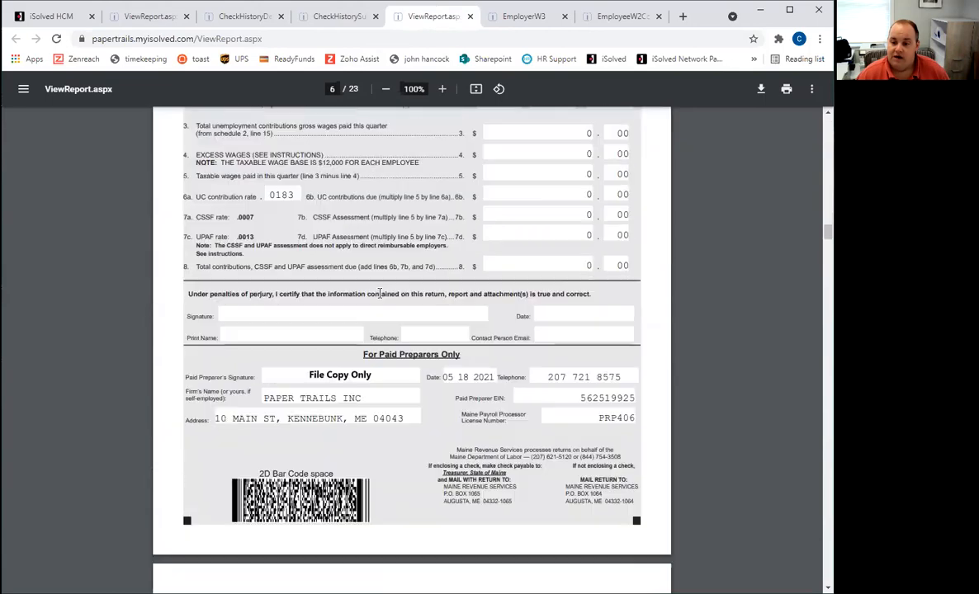
pyautogui.scroll(-5, 379, 295)
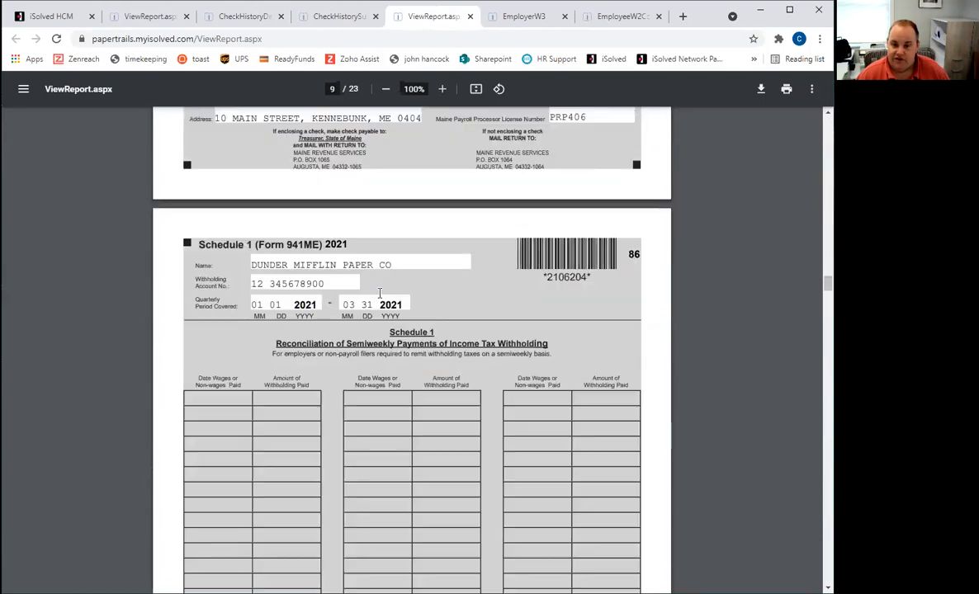
# Close the remaining viewed return reports, including the combined forms, and go back to the Return Archive.
pyautogui.click(186, 15)
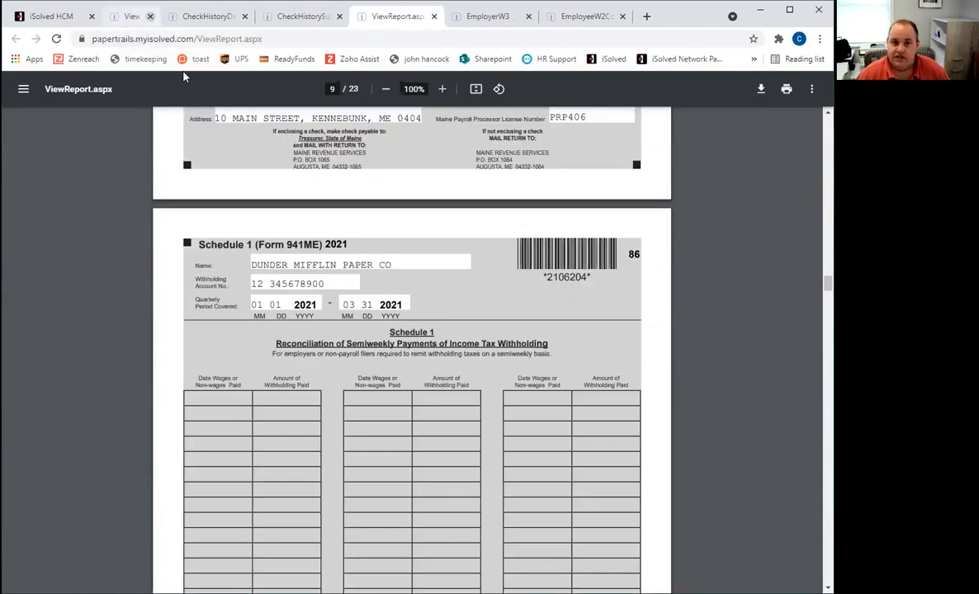
pyautogui.scroll(20, 417, 306)
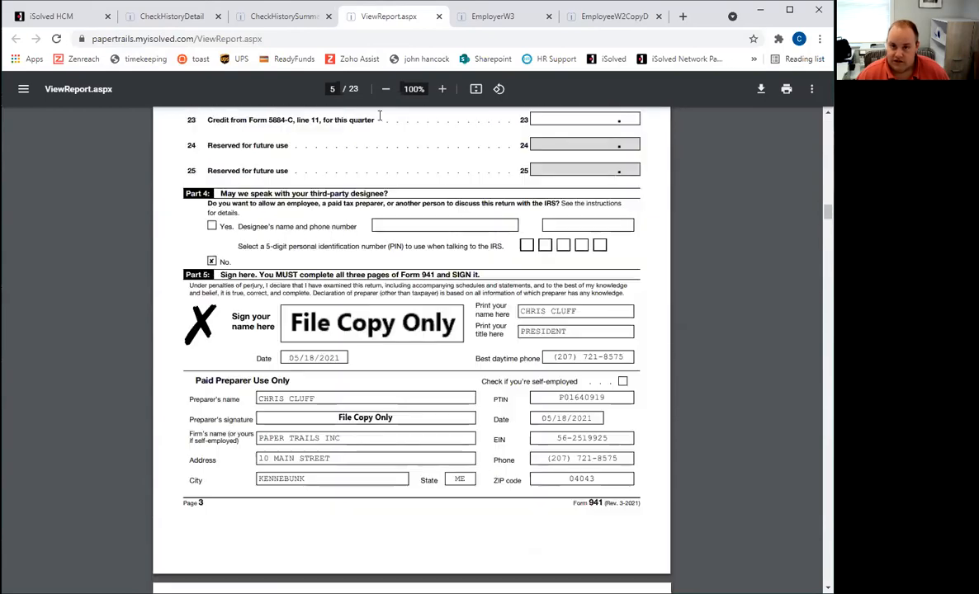
pyautogui.click(438, 16)
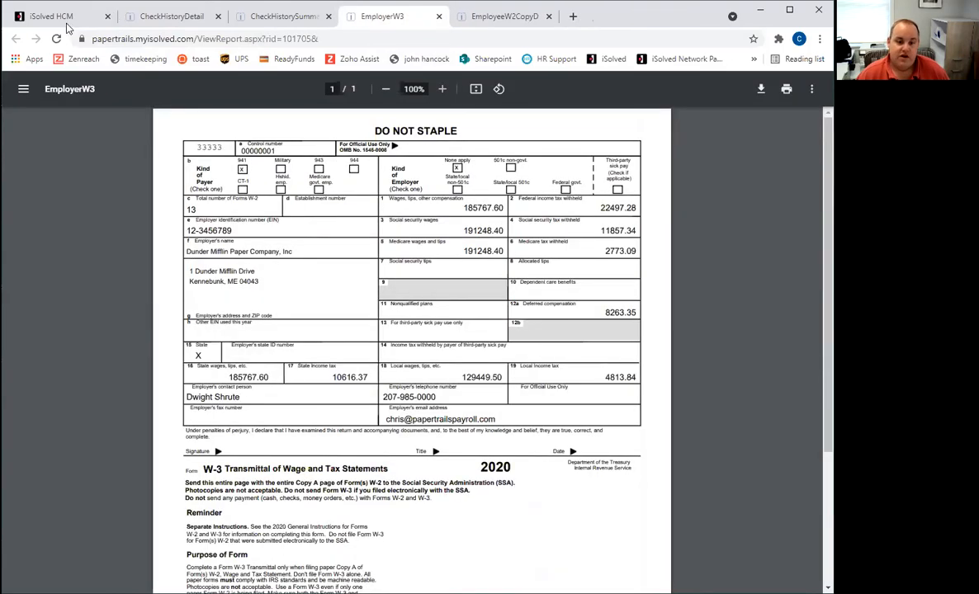
pyautogui.click(62, 17)
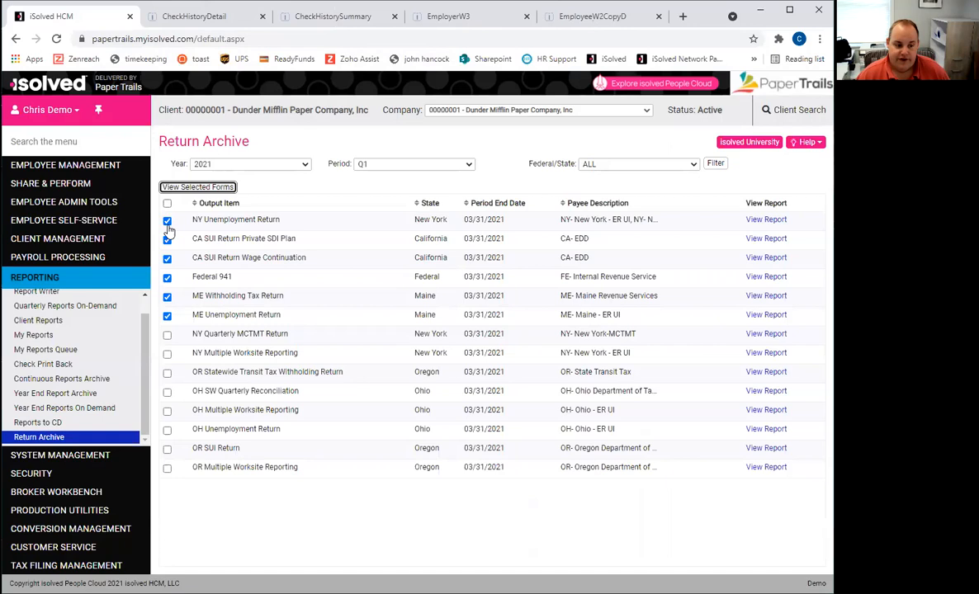
# Check which years are available in the Return Archive without changing the 2021 selection.
pyautogui.click(168, 238)
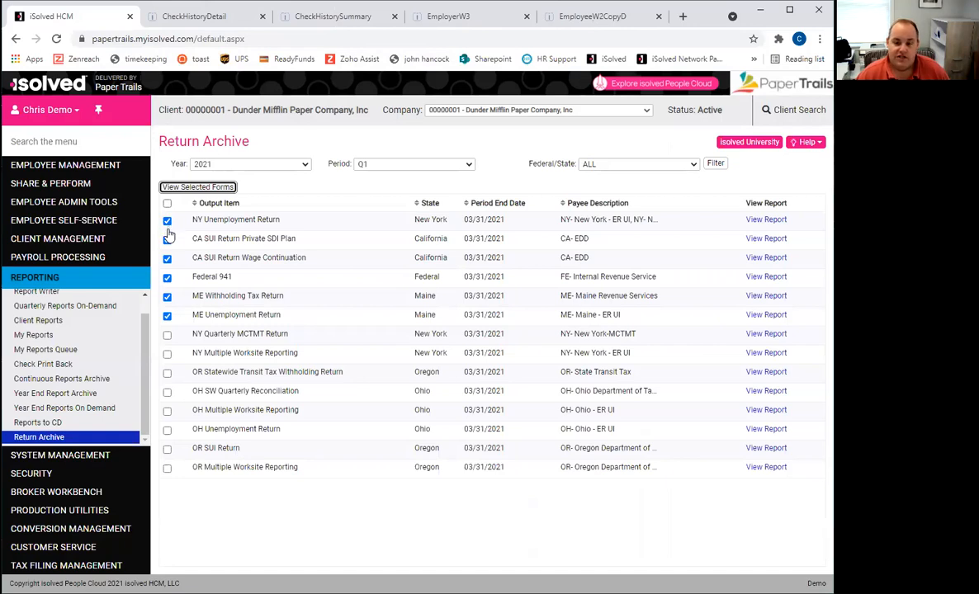
pyautogui.click(167, 238)
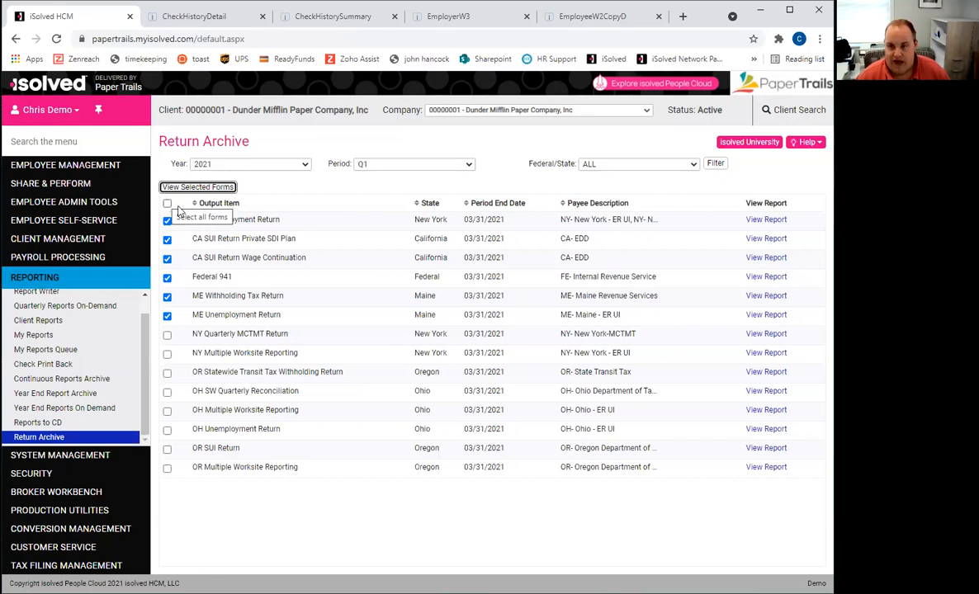
pyautogui.click(279, 165)
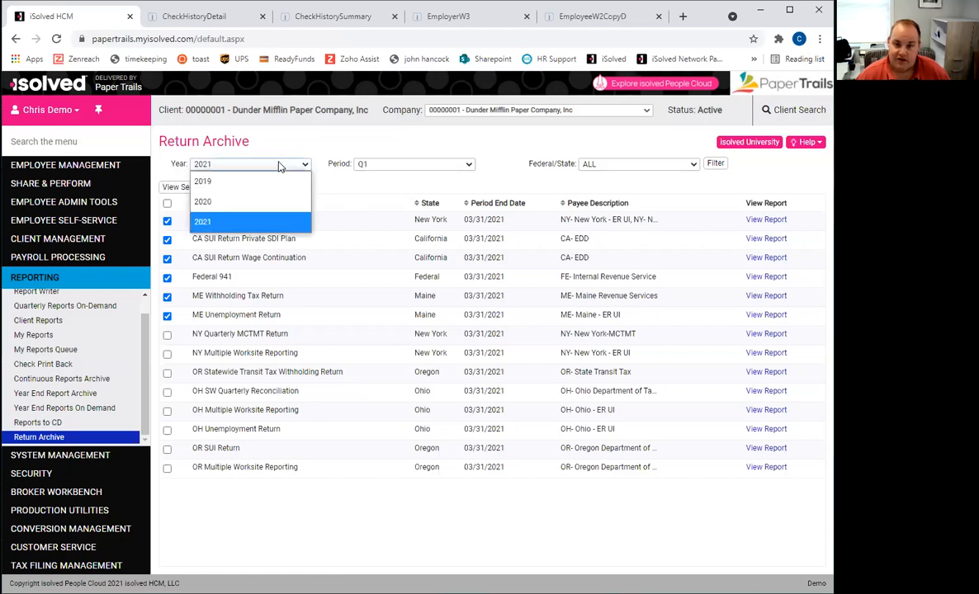
pyautogui.click(279, 165)
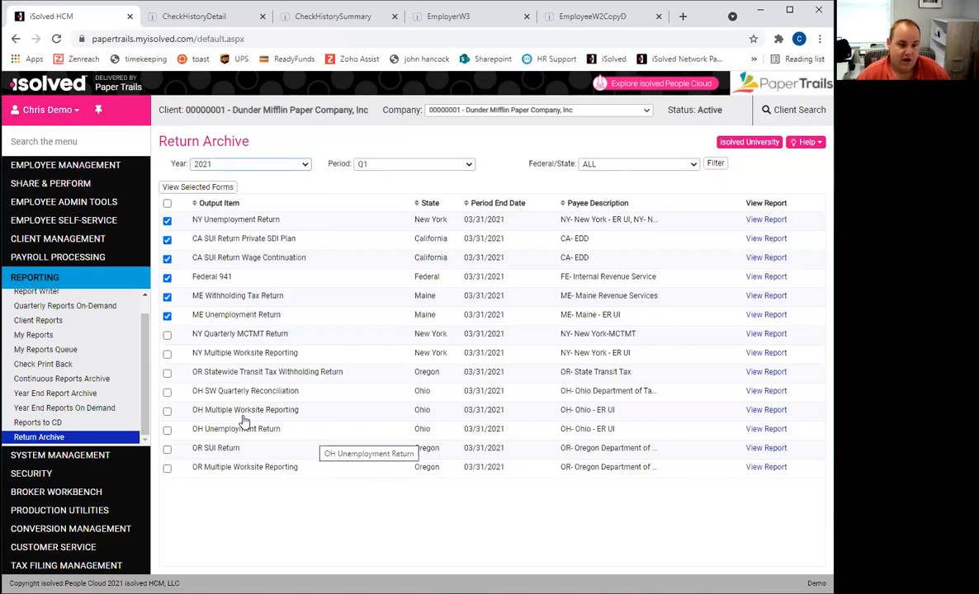
# Open the Year End Report Archive and check which years it offers.
pyautogui.click(33, 395)
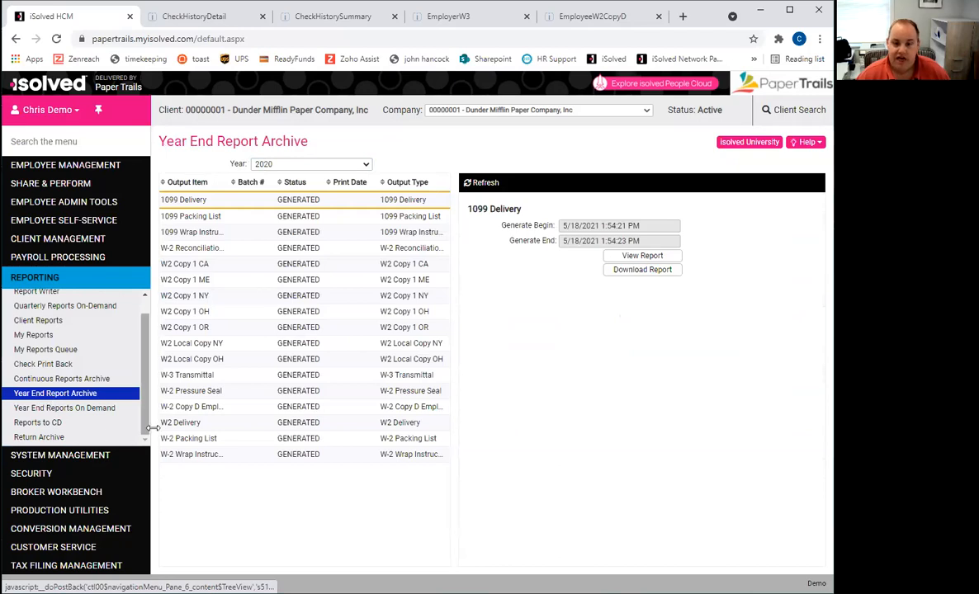
pyautogui.click(290, 167)
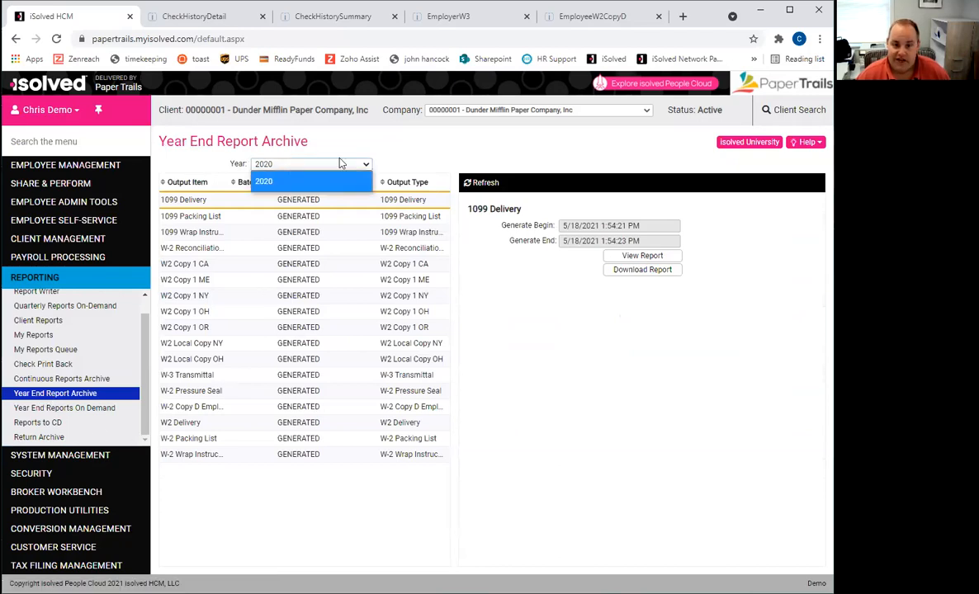
pyautogui.click(330, 161)
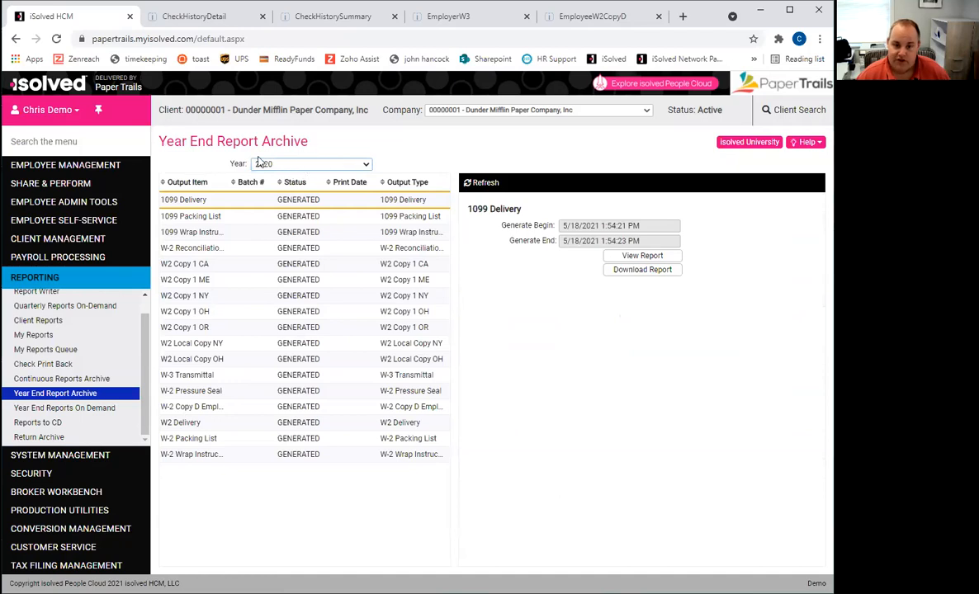
# Show the details of the W-2 Copy D Employer and W-3 Transmittal reports, ending on W-3 Transmittal.
pyautogui.click(184, 409)
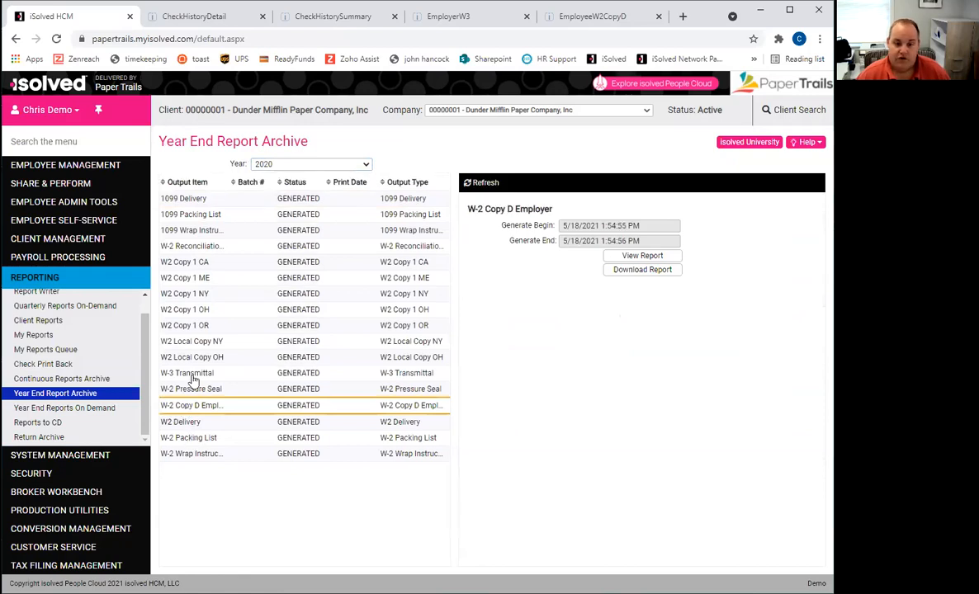
pyautogui.click(188, 375)
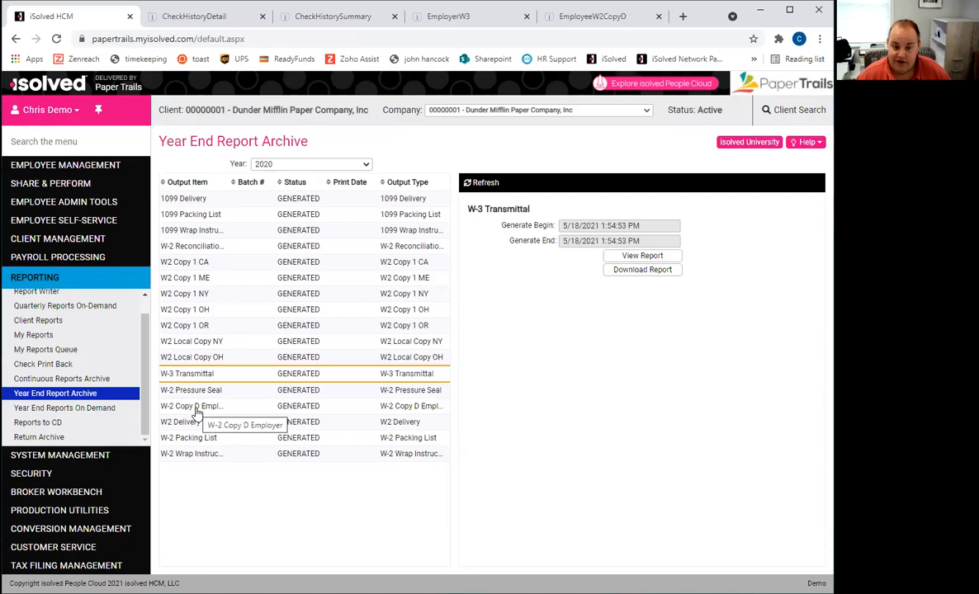
pyautogui.click(196, 408)
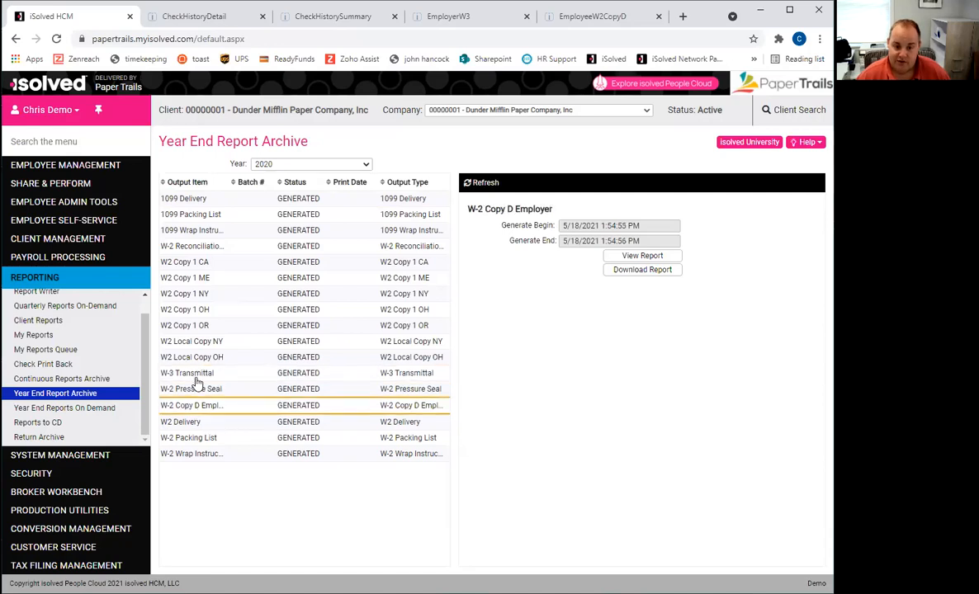
pyautogui.click(188, 373)
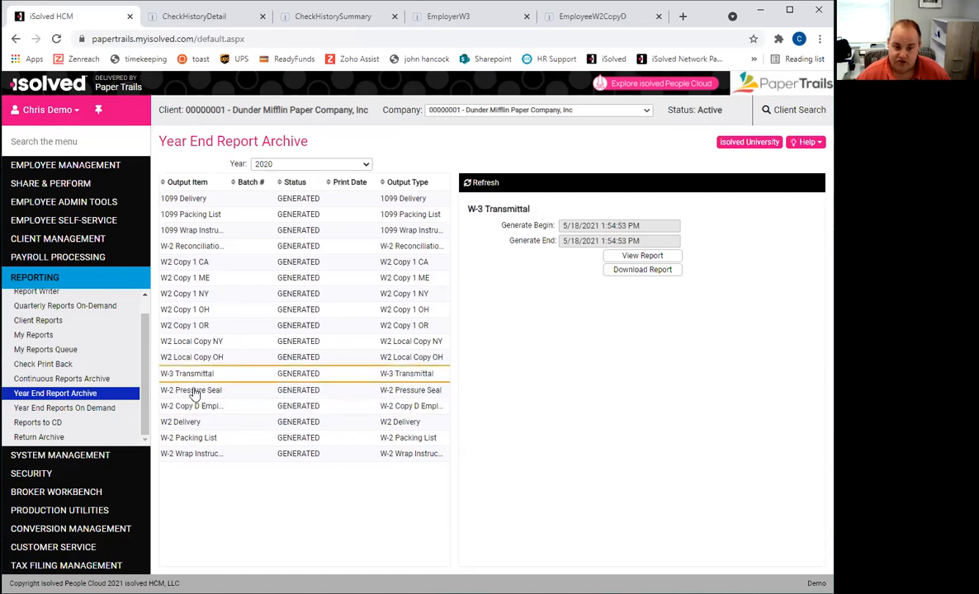
# Look through the employees' 2020 W-2 Copy D forms, close that report, and return to the Year End Report Archive.
pyautogui.click(568, 15)
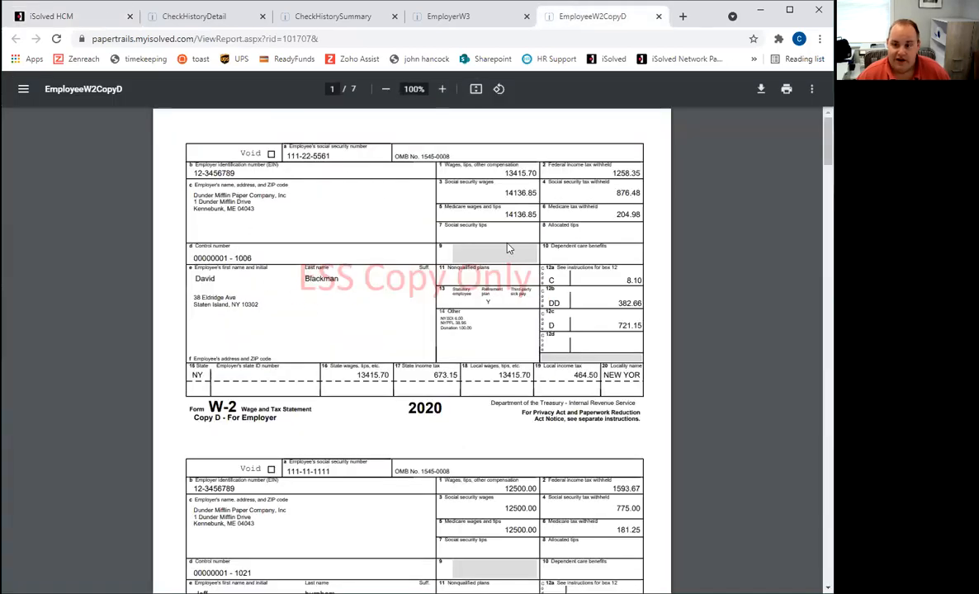
pyautogui.scroll(-3, 351, 412)
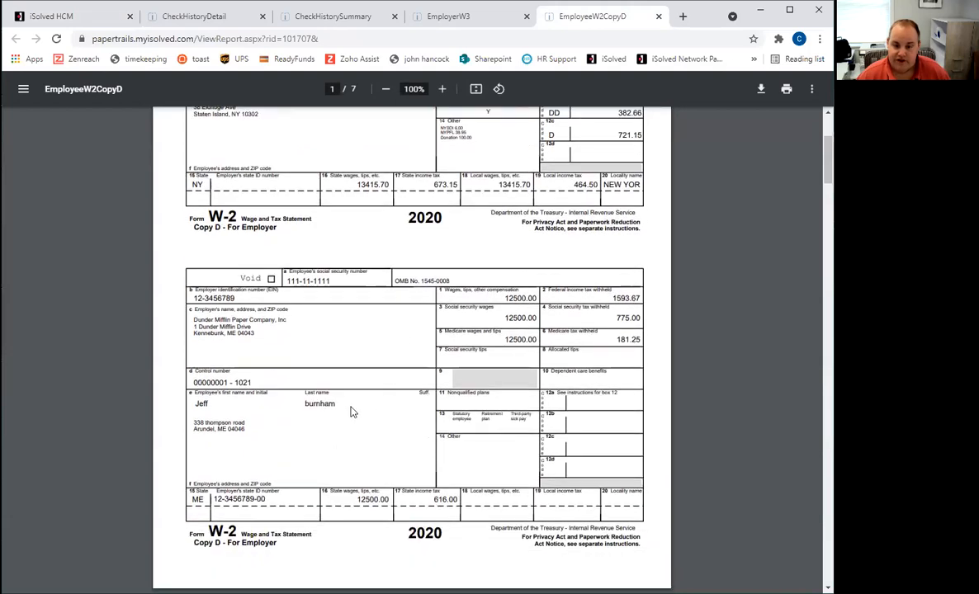
pyautogui.scroll(-10, 405, 452)
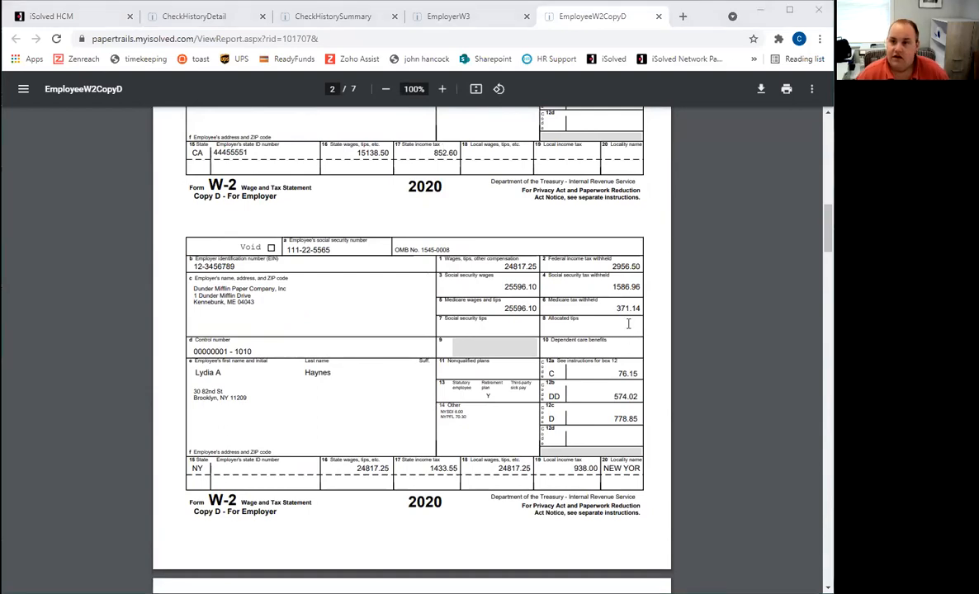
pyautogui.scroll(10, 628, 324)
pyautogui.click(658, 17)
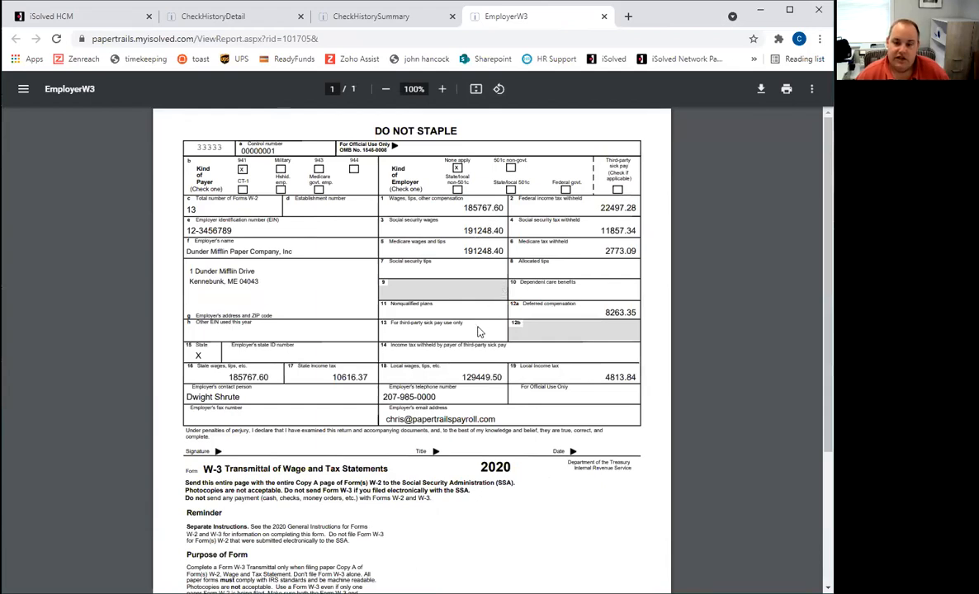
pyautogui.click(85, 16)
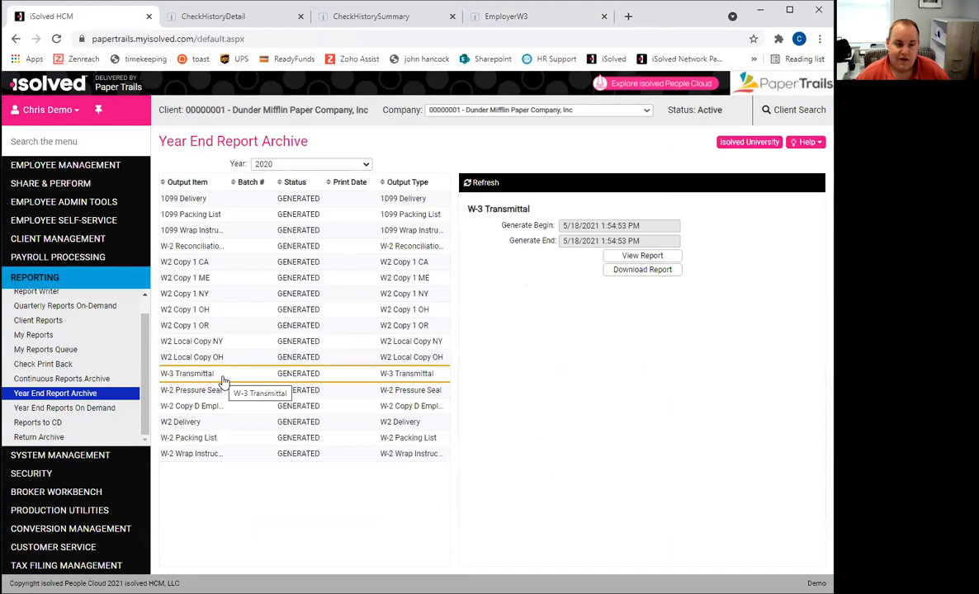
# Open the Report Writer and check the account options, including University.
pyautogui.scroll(2, 73, 348)
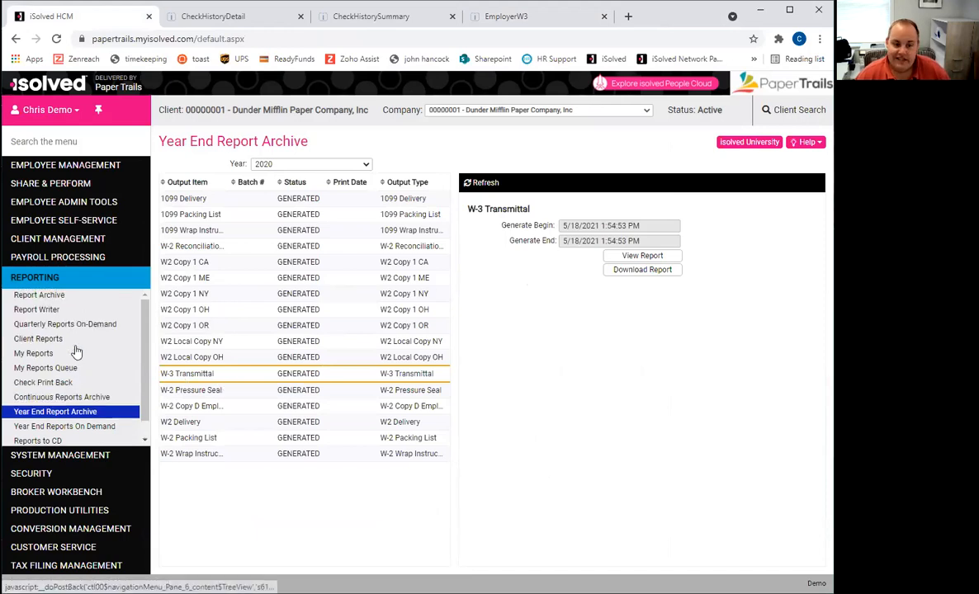
pyautogui.click(37, 311)
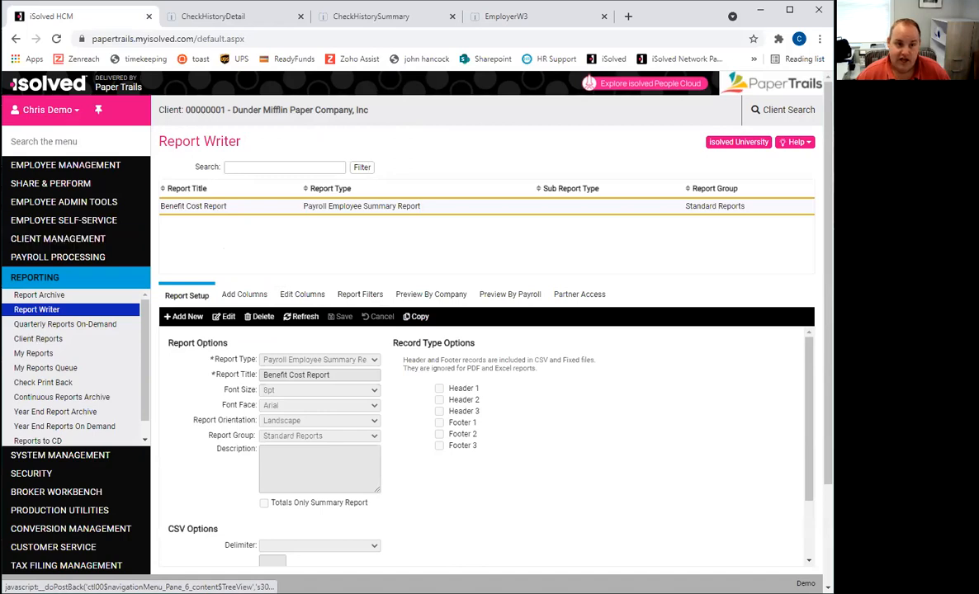
pyautogui.click(38, 109)
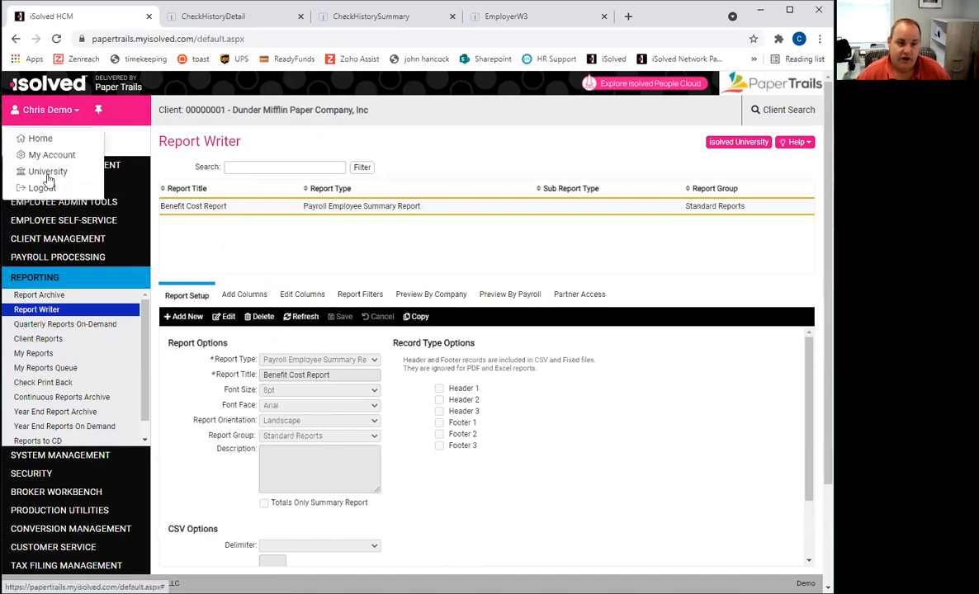
pyautogui.click(41, 109)
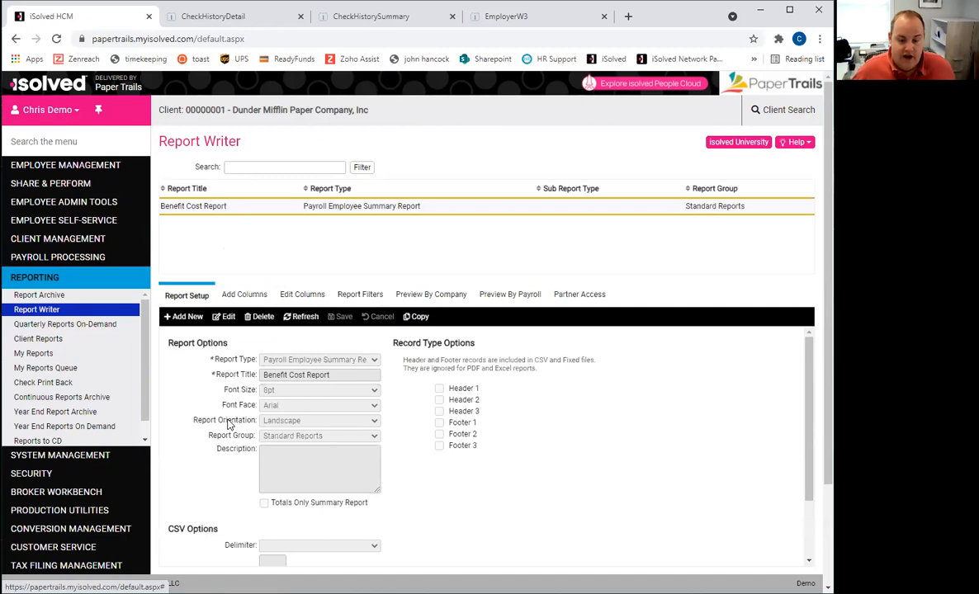
# Look over the Report Writer setup page and list the help guides available for it.
pyautogui.scroll(-2, 231, 421)
pyautogui.scroll(2, 231, 421)
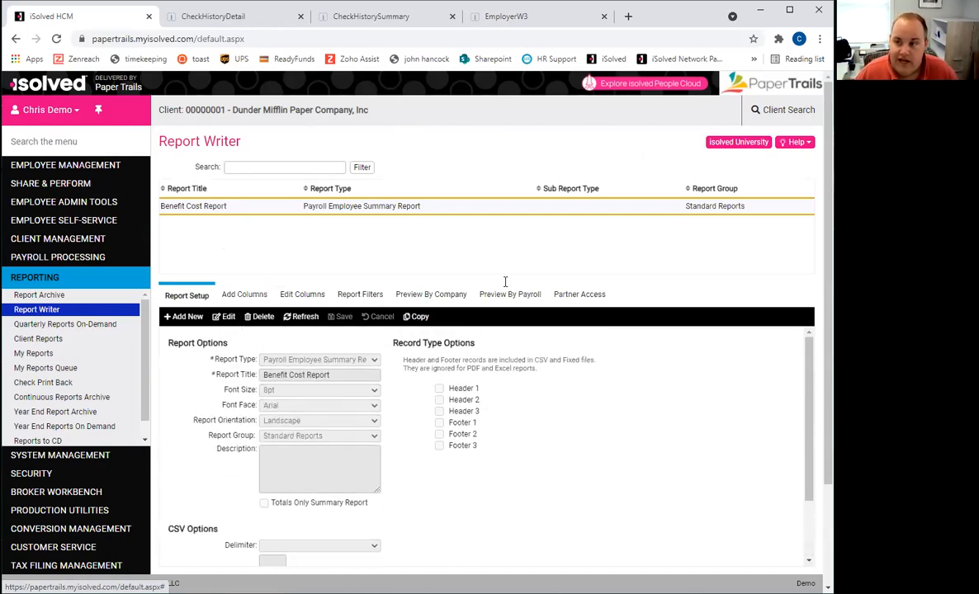
pyautogui.click(798, 144)
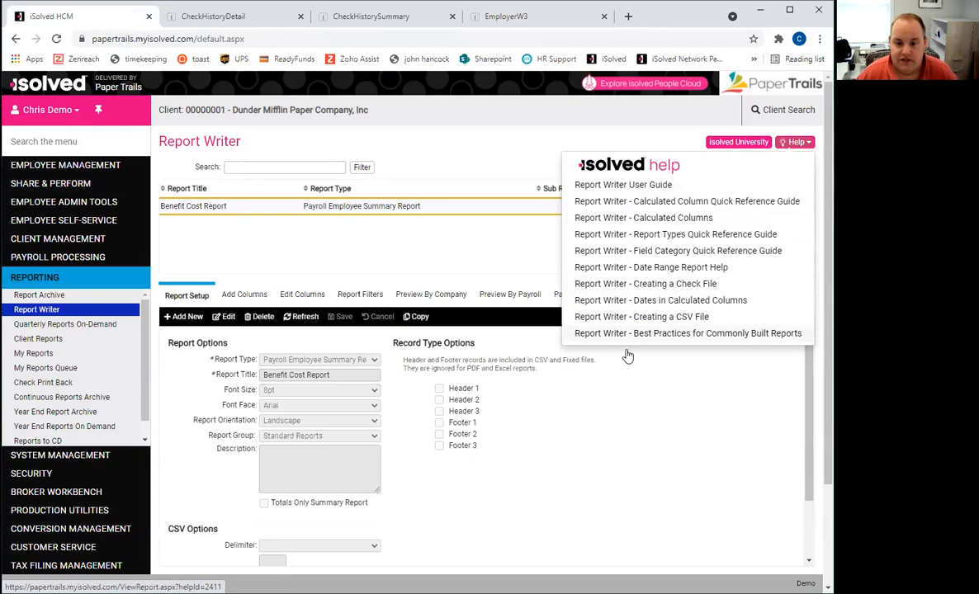
# Start a new HR Report with sub report type Certification Report and title it "CPR Certification Expiration".
pyautogui.click(620, 403)
pyautogui.click(186, 318)
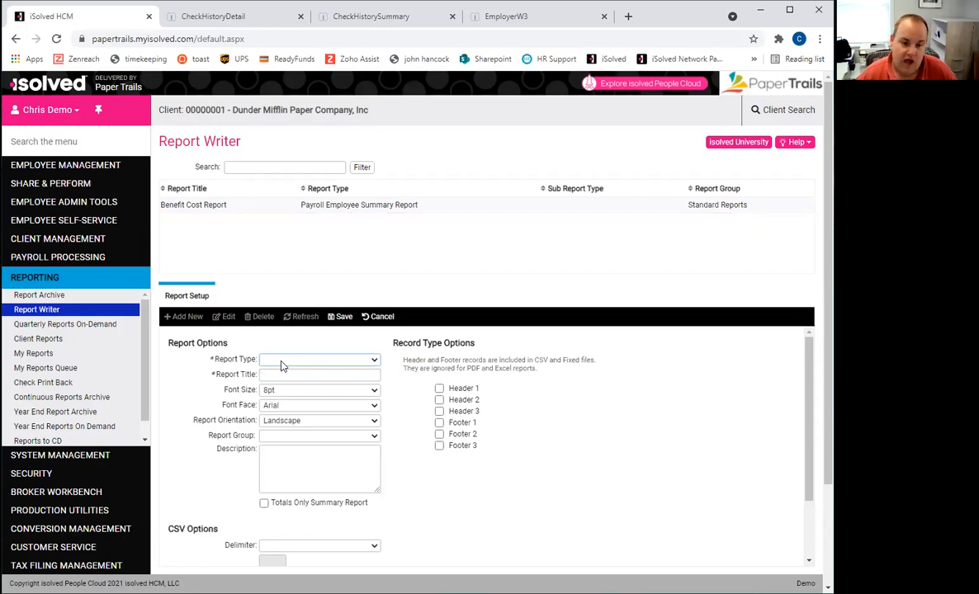
pyautogui.click(281, 363)
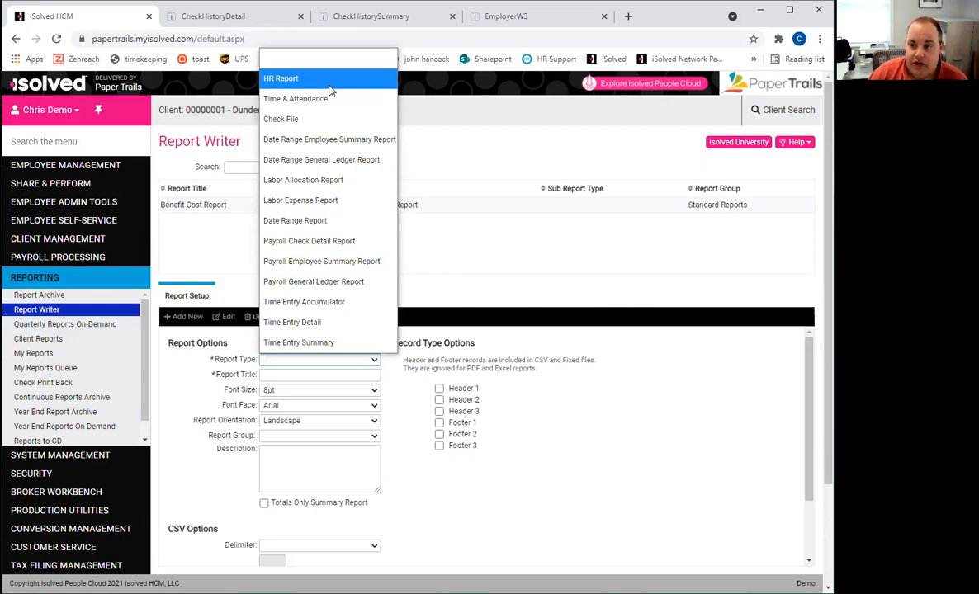
pyautogui.click(284, 79)
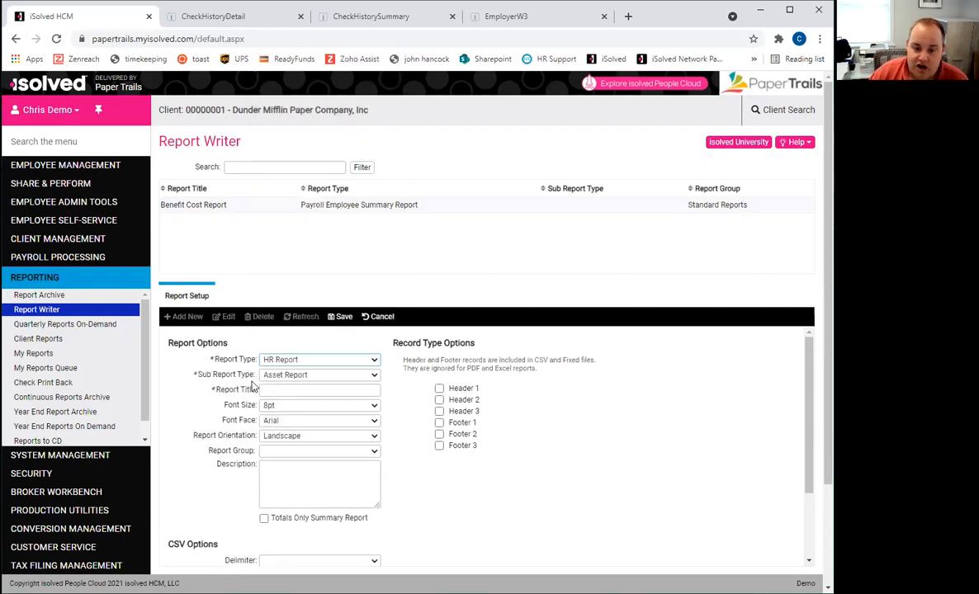
pyautogui.click(297, 375)
pyautogui.click(299, 34)
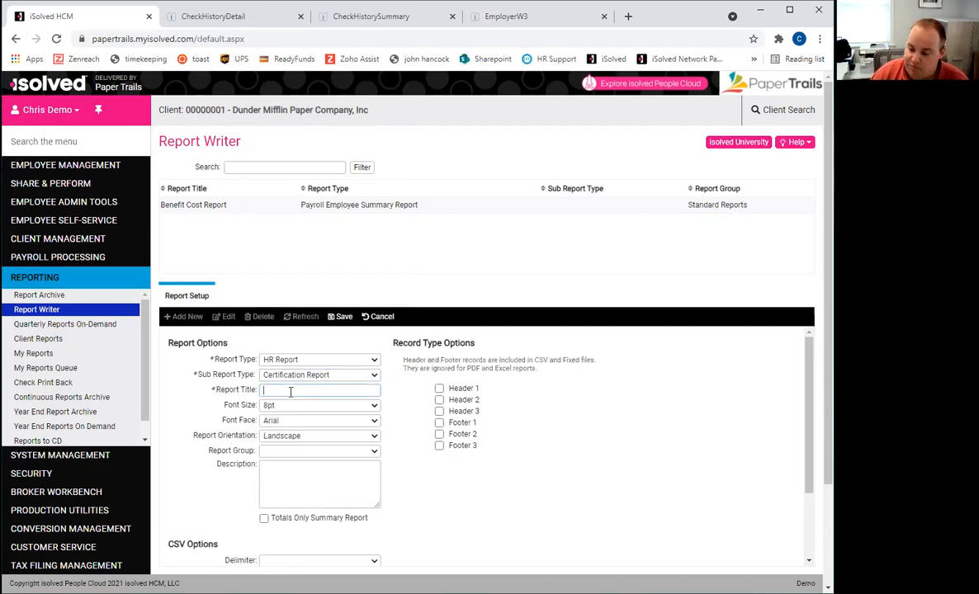
pyautogui.write('CPR Certification Expir')
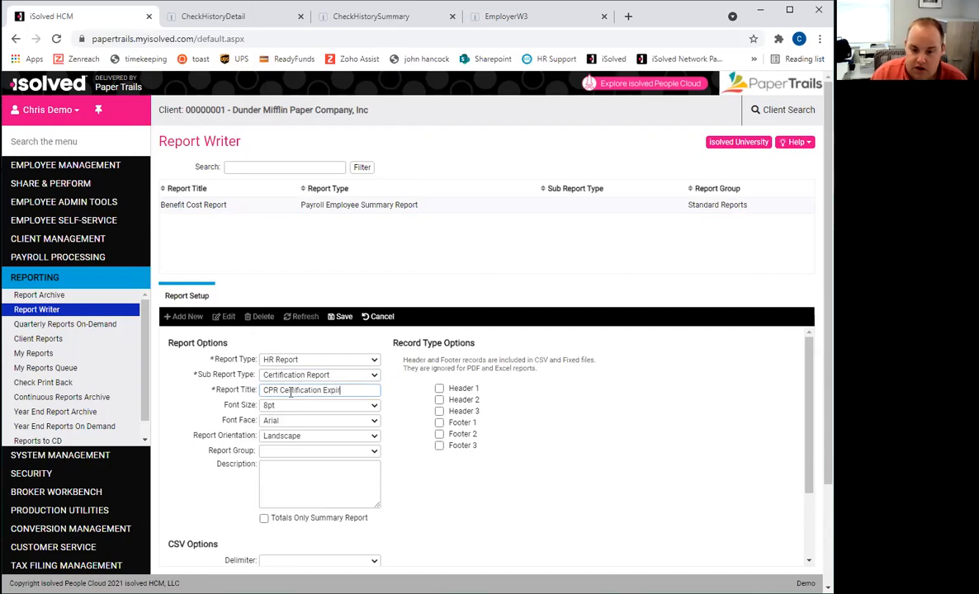
pyautogui.write('ation')
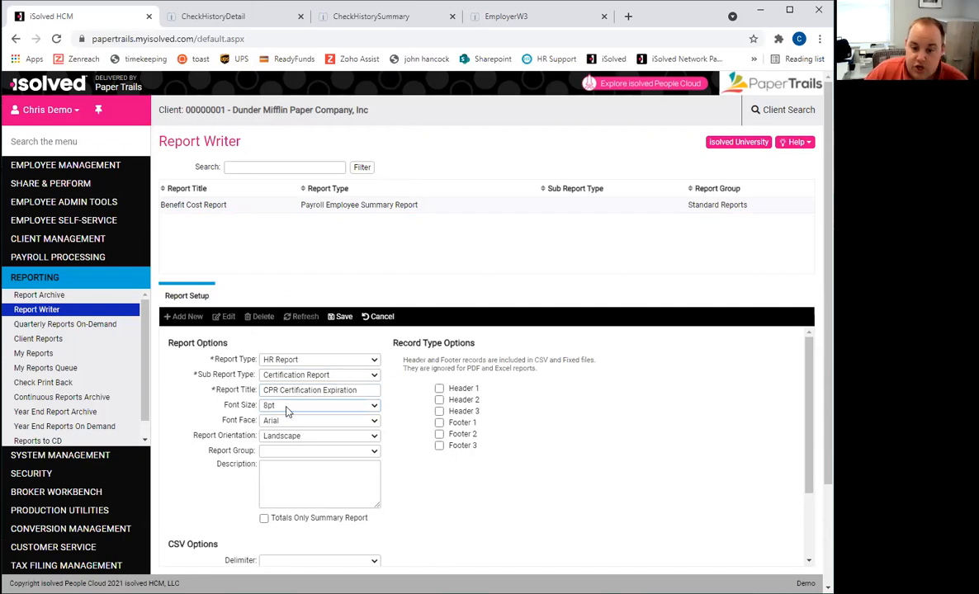
# Keep the 8pt Arial landscape layout, assign the report to the Default Report Group, and save it.
pyautogui.click(287, 412)
pyautogui.click(282, 423)
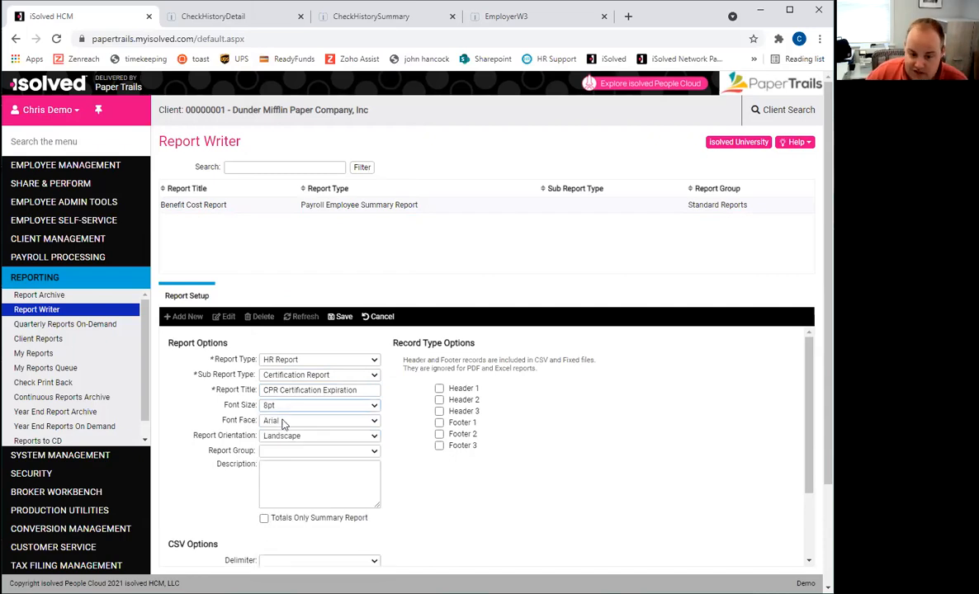
pyautogui.click(282, 423)
pyautogui.click(295, 437)
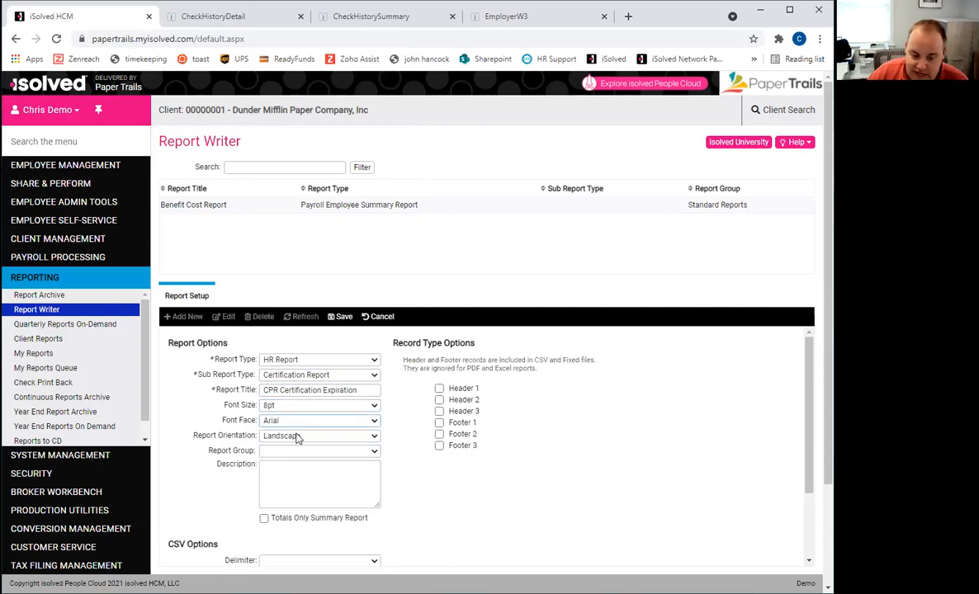
pyautogui.click(336, 440)
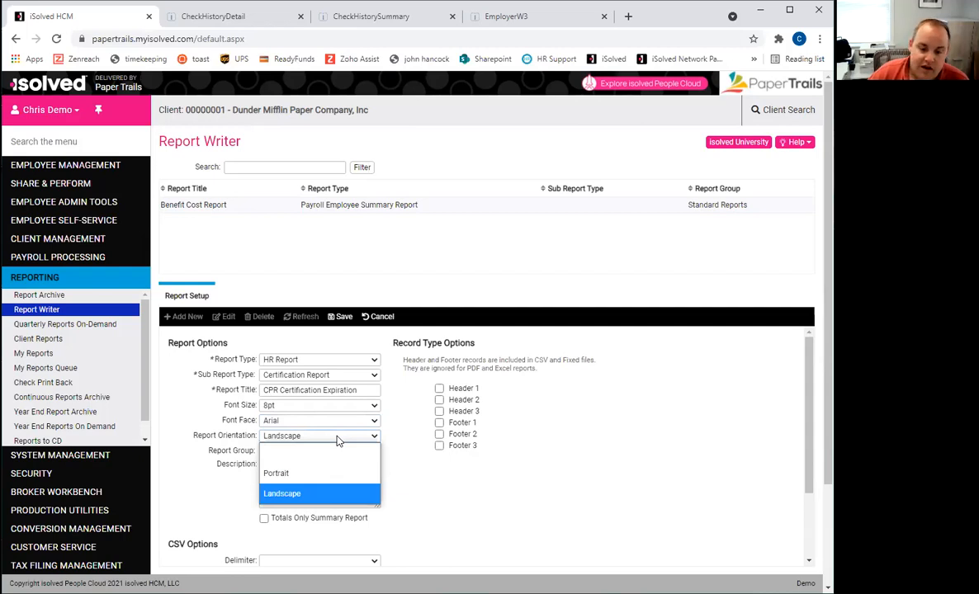
pyautogui.click(319, 450)
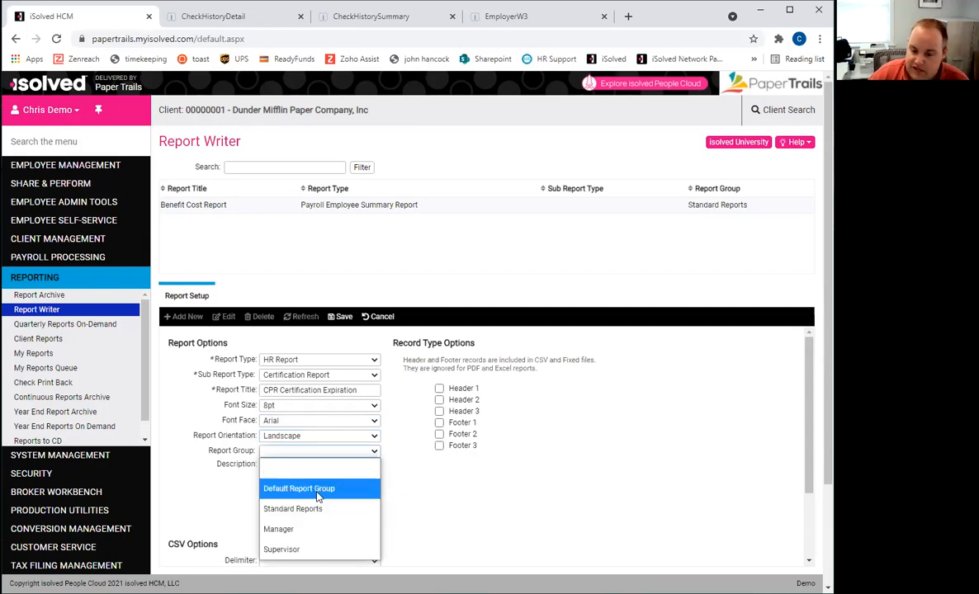
pyautogui.click(316, 493)
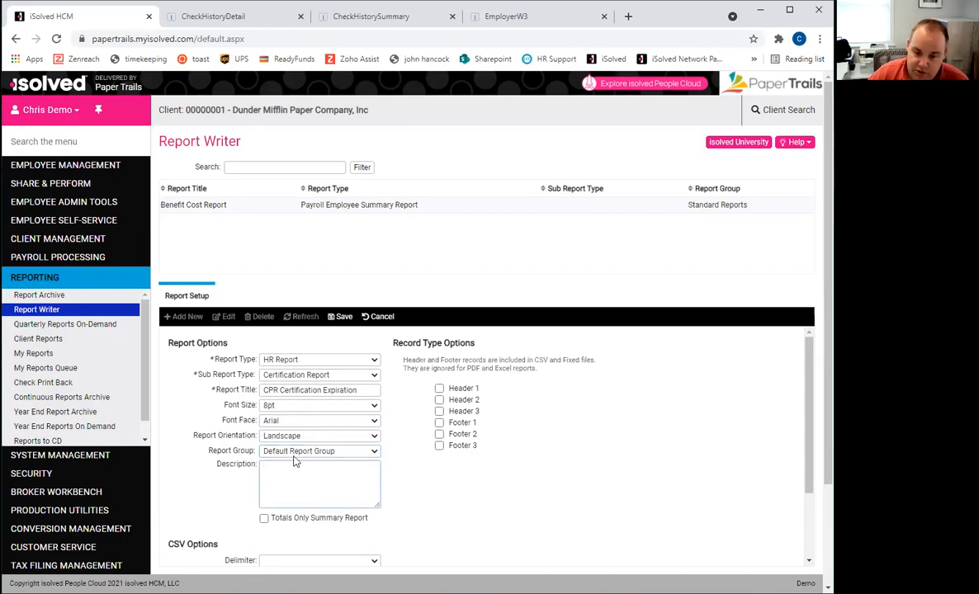
pyautogui.click(303, 472)
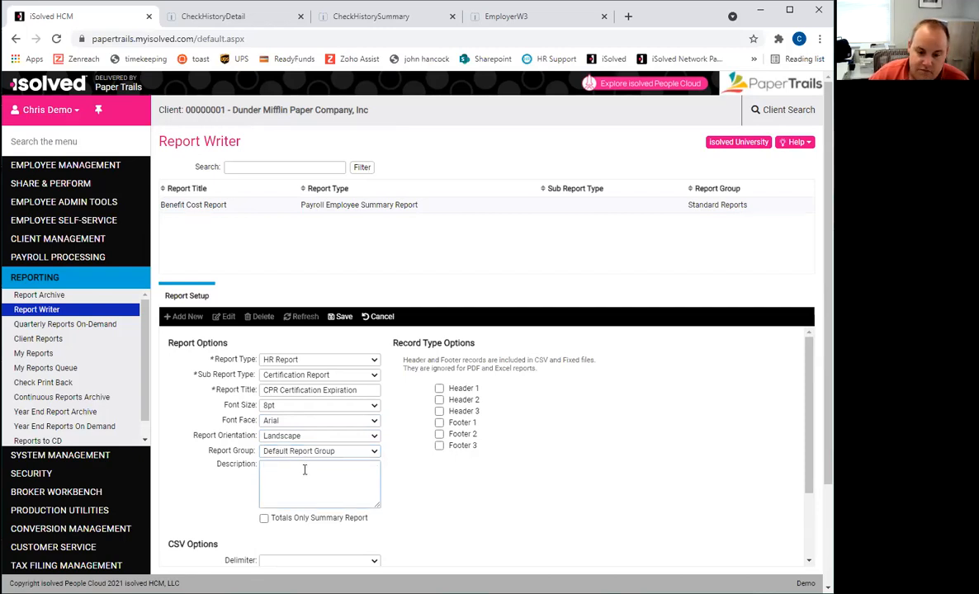
pyautogui.scroll(-2, 297, 462)
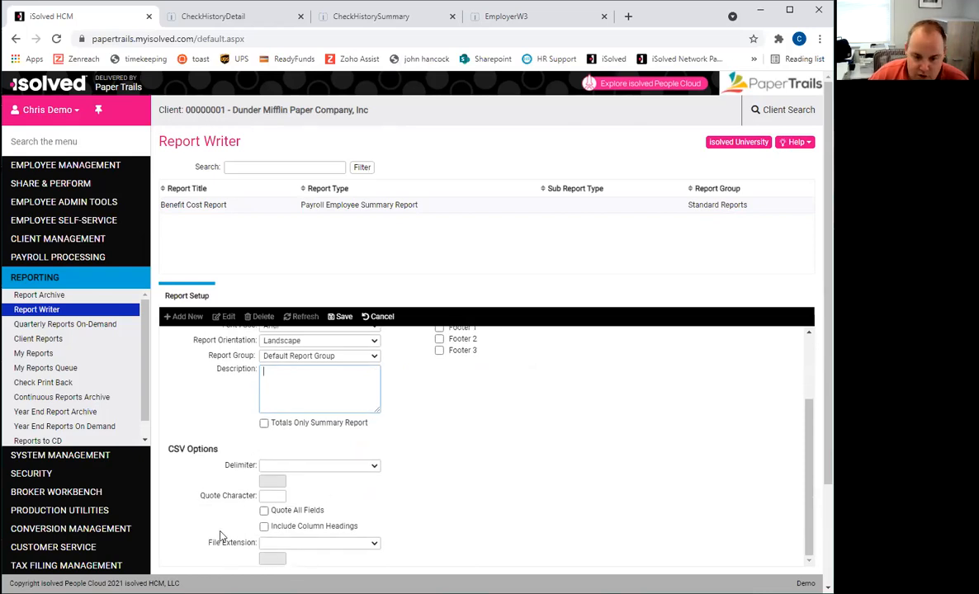
pyautogui.scroll(2, 299, 464)
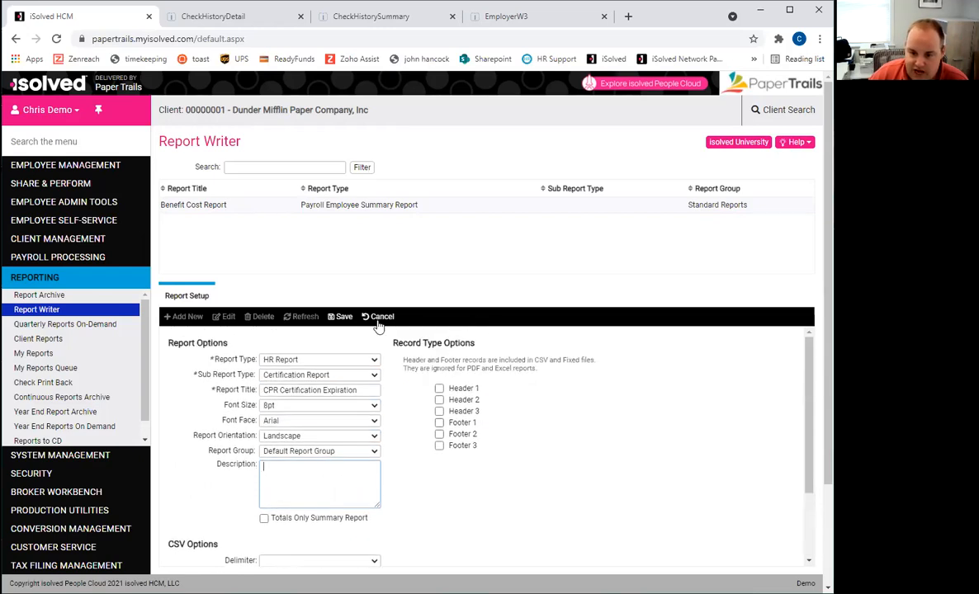
pyautogui.click(342, 316)
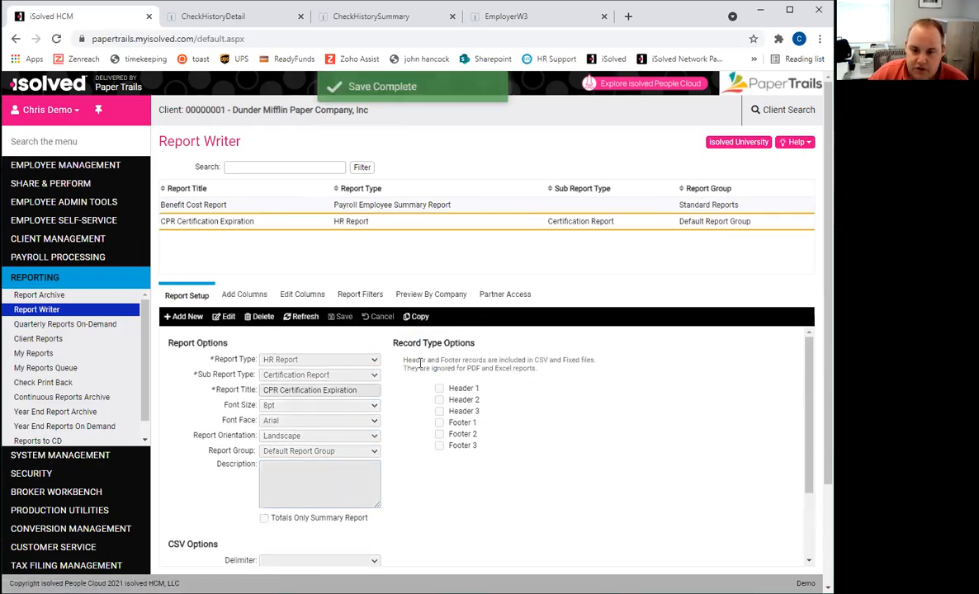
# Remove the Department Code, Location Code and Employee Number columns from the CPR Certification Expiration report.
pyautogui.click(232, 302)
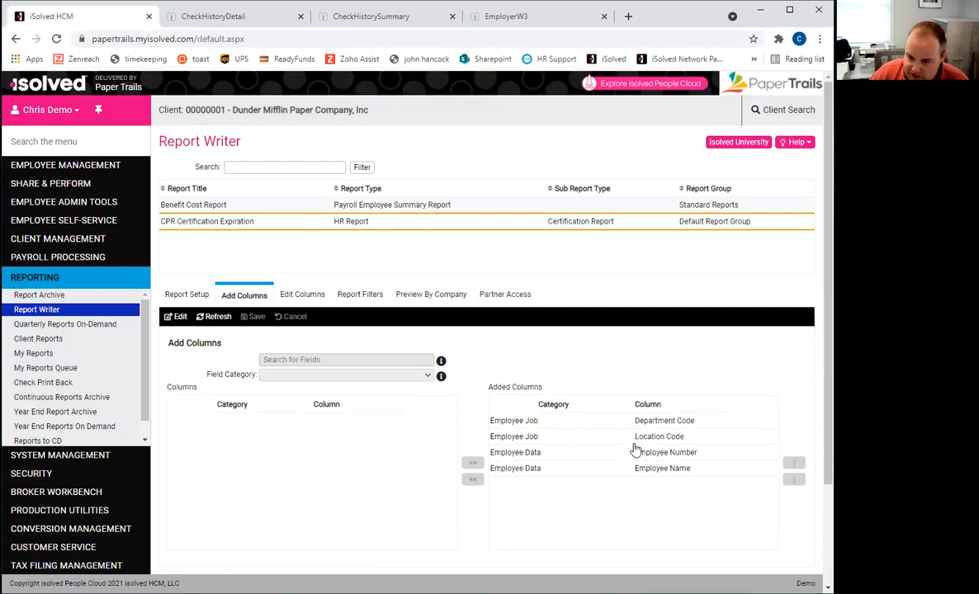
pyautogui.click(180, 319)
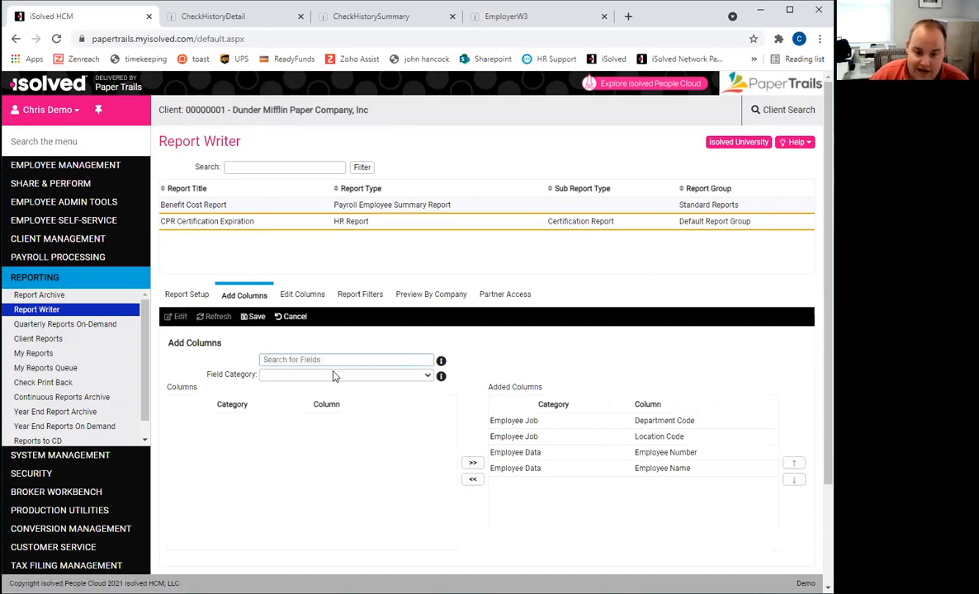
pyautogui.click(631, 424)
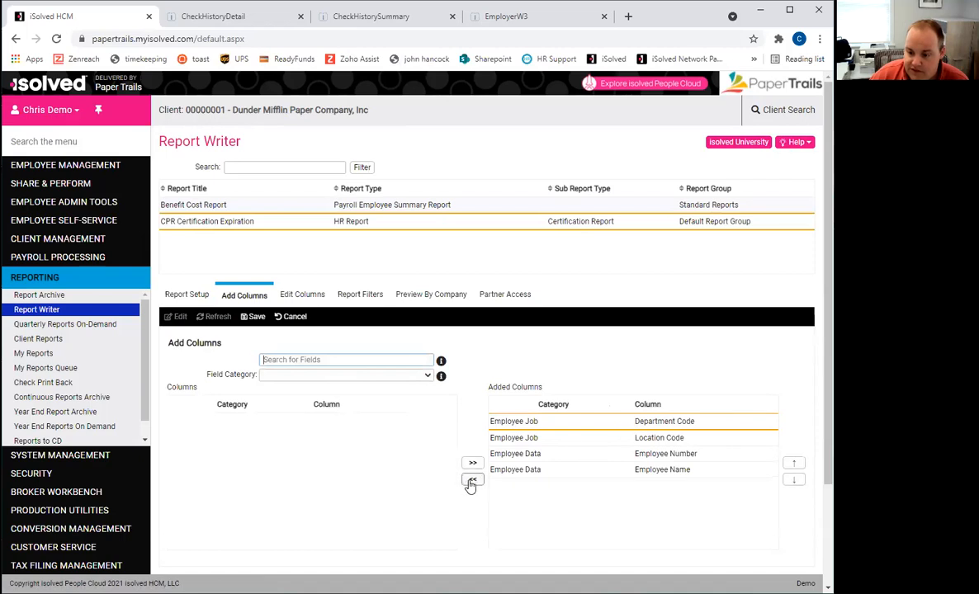
pyautogui.click(472, 480)
pyautogui.click(533, 422)
pyautogui.click(472, 480)
pyautogui.click(536, 423)
pyautogui.click(472, 479)
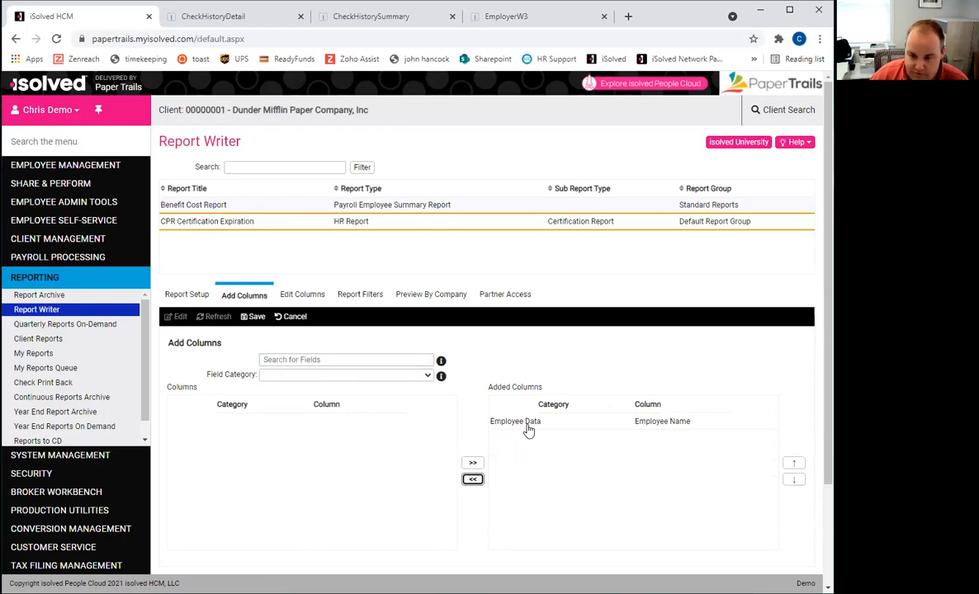
# Look through the columns available under Employee Data and the other field categories.
pyautogui.click(302, 376)
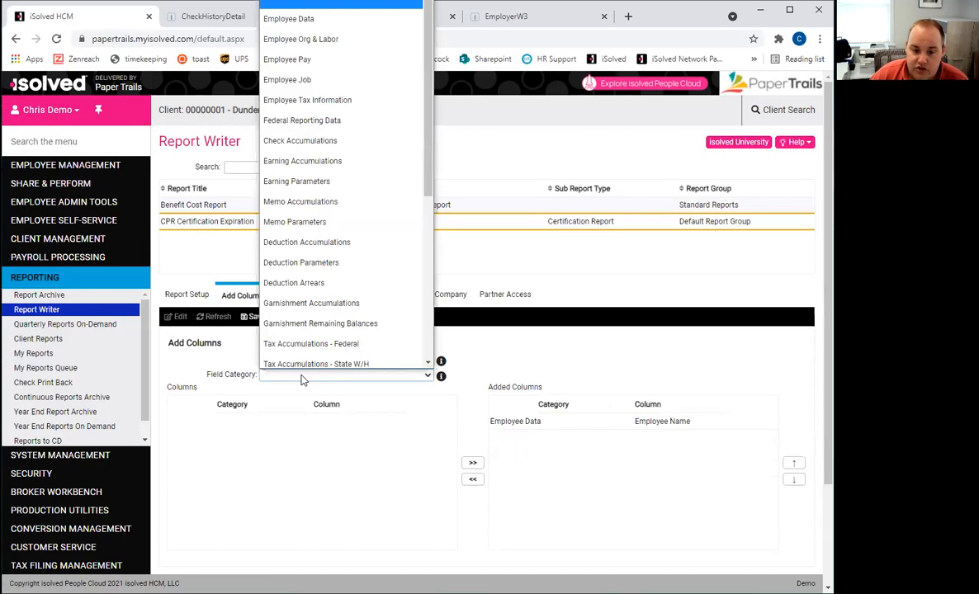
pyautogui.click(302, 378)
pyautogui.click(312, 375)
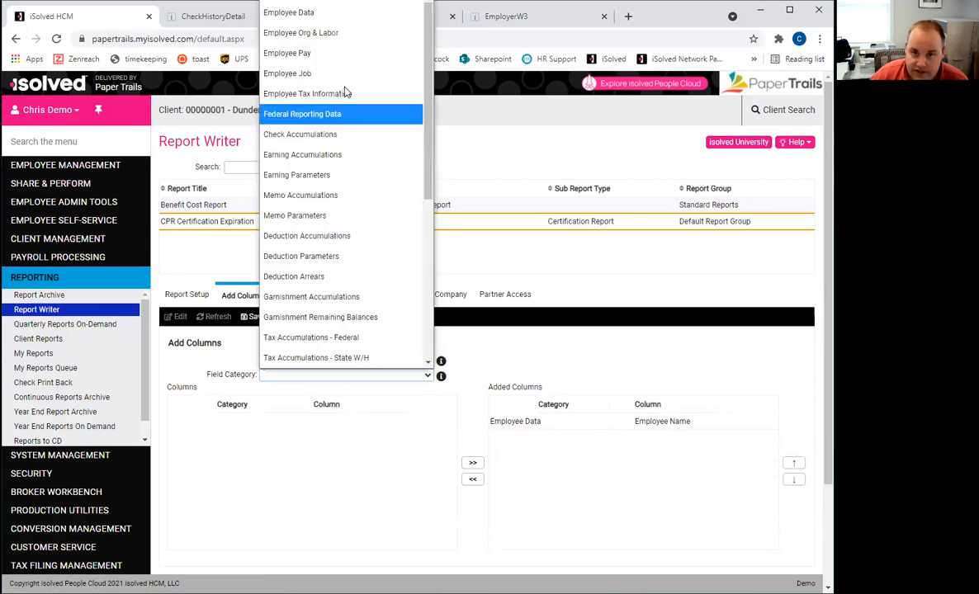
pyautogui.click(337, 20)
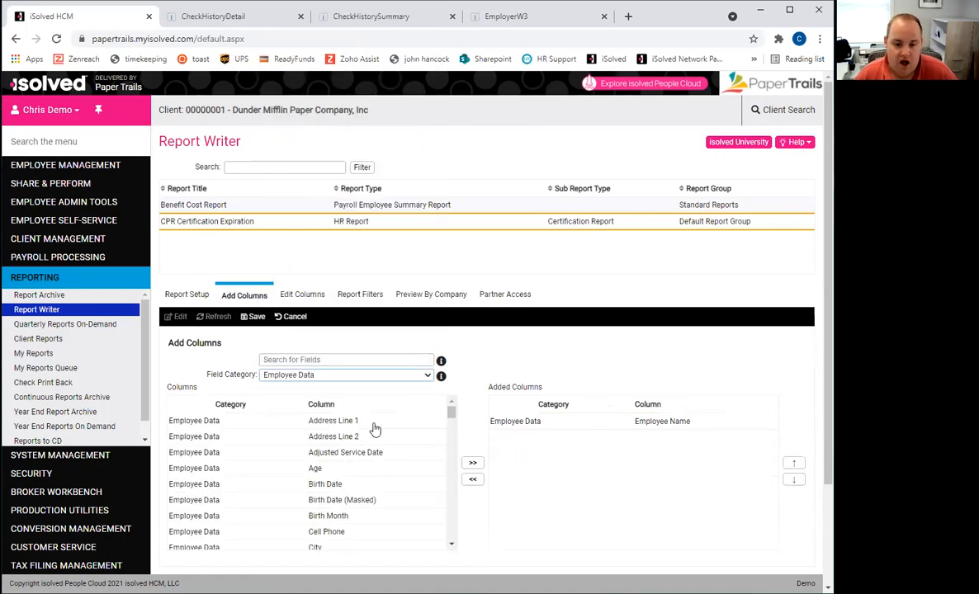
pyautogui.scroll(-5, 363, 437)
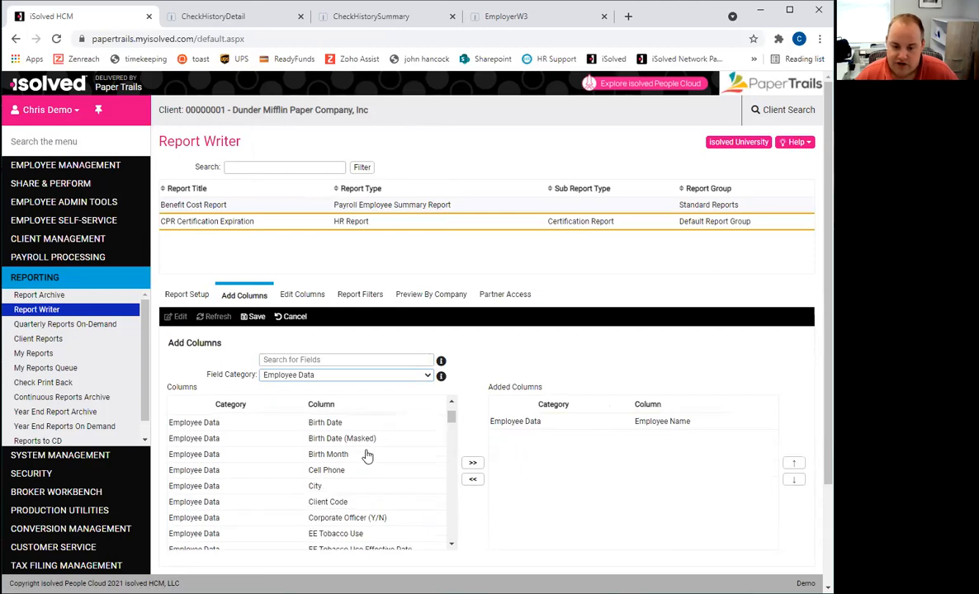
pyautogui.scroll(-6, 367, 448)
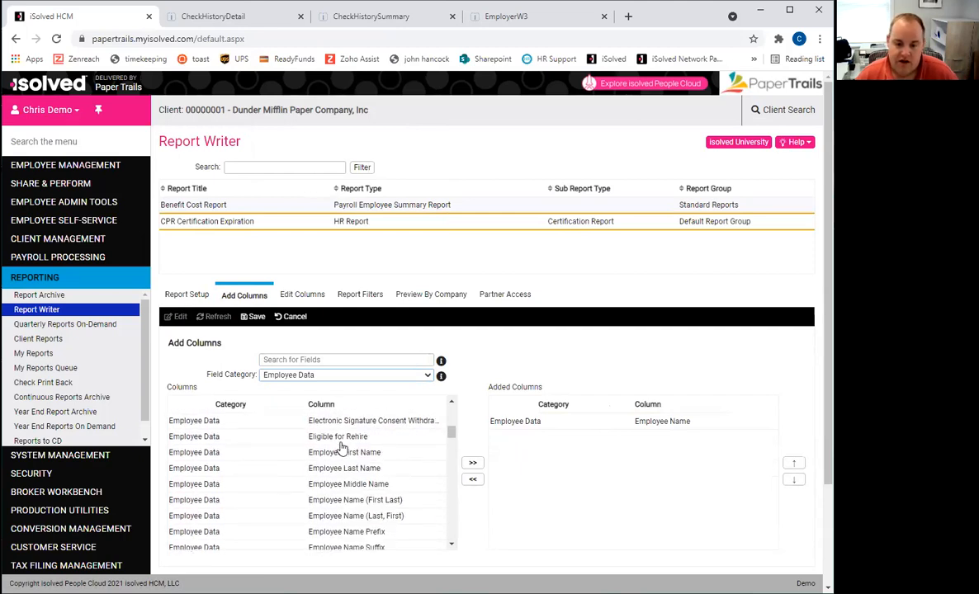
pyautogui.scroll(-6, 369, 438)
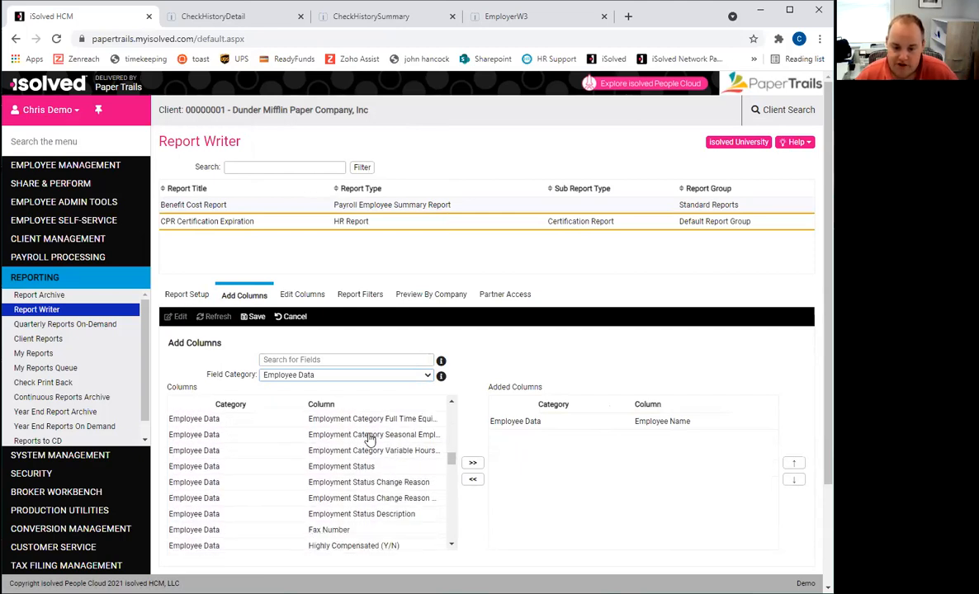
pyautogui.scroll(-6, 369, 438)
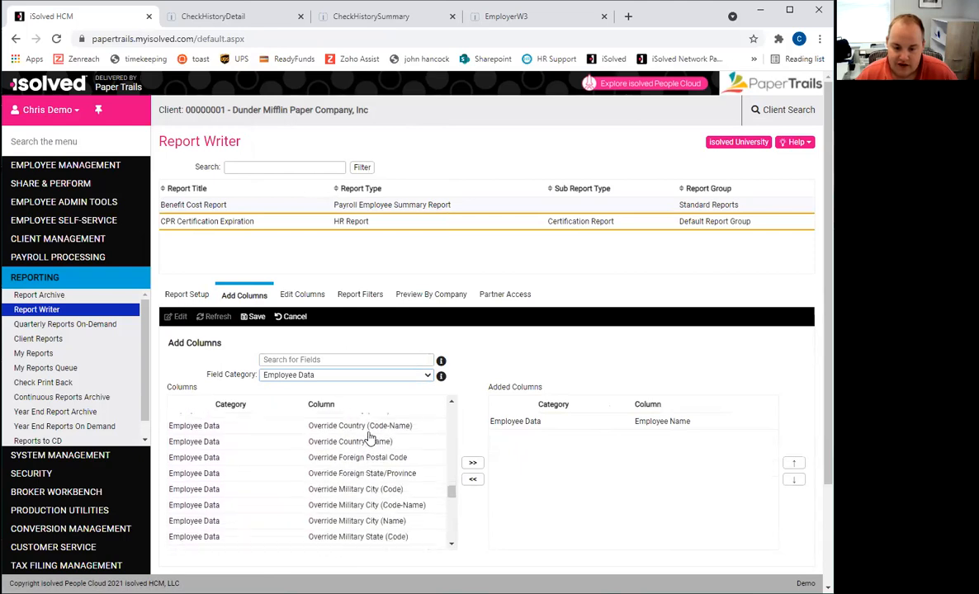
pyautogui.scroll(-6, 369, 439)
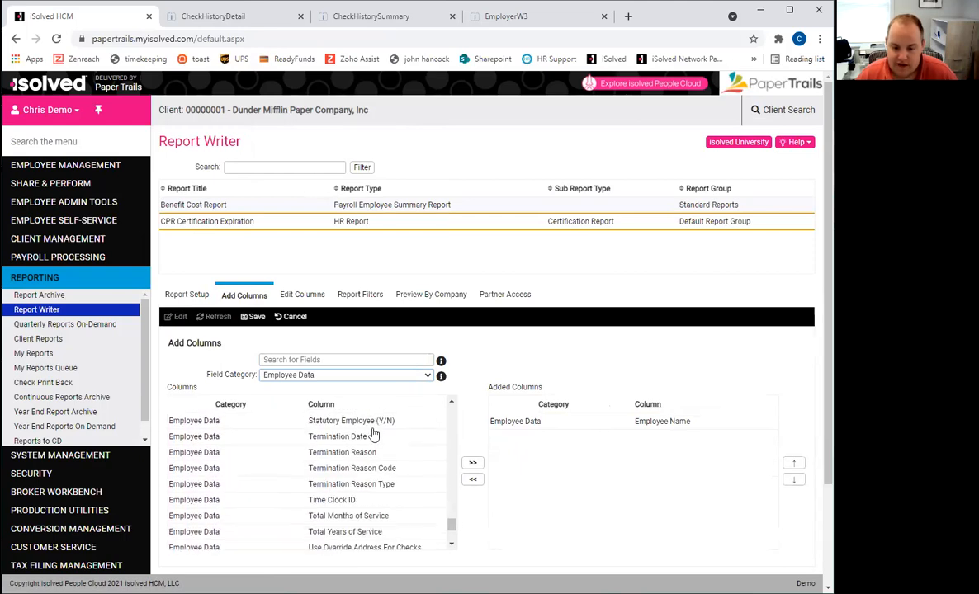
pyautogui.scroll(7, 374, 430)
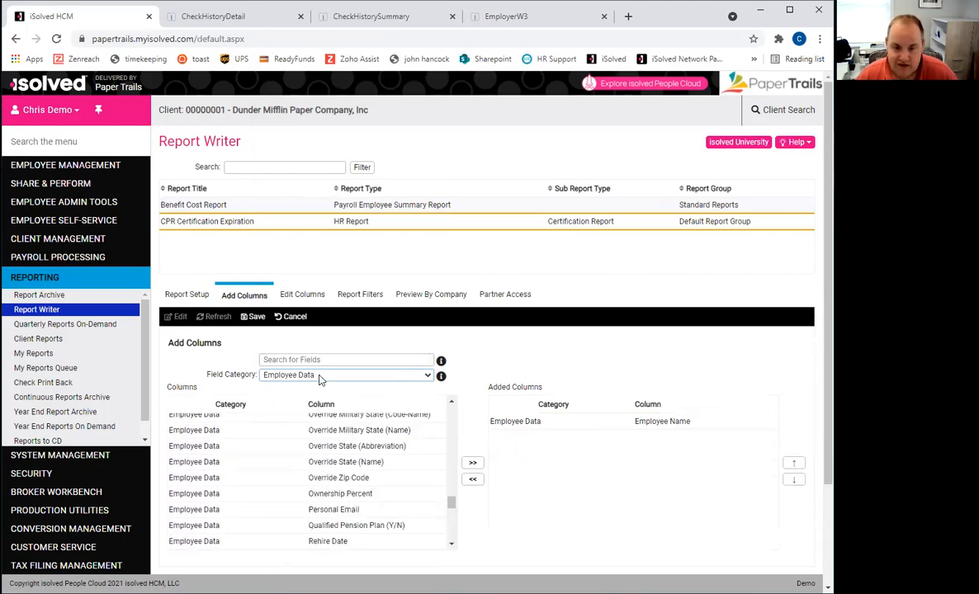
pyautogui.click(320, 378)
pyautogui.scroll(-2, 346, 314)
pyautogui.scroll(3, 347, 248)
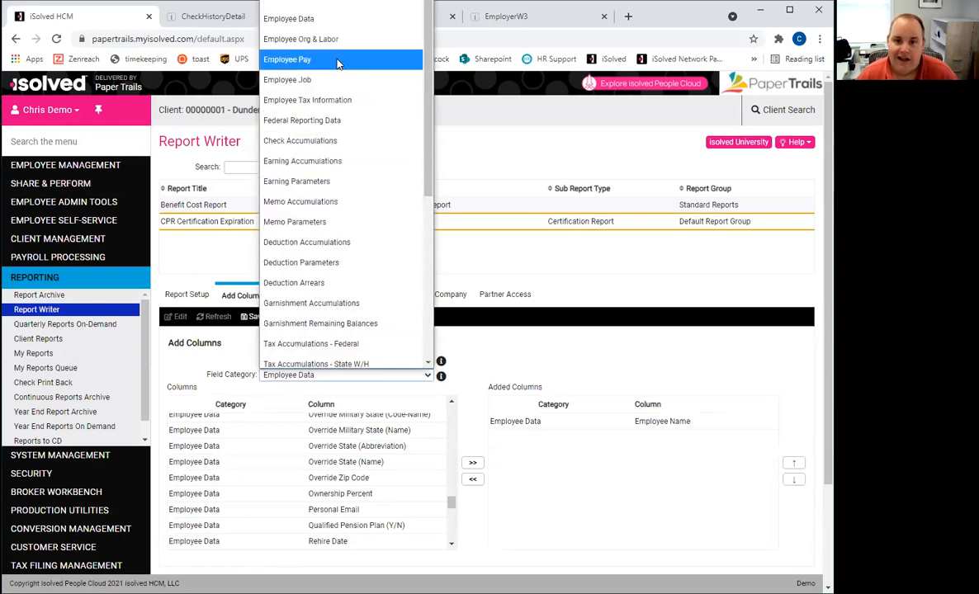
# Clear the field category, search the fields for "certific", and add the Employee Certifications column Certification.
pyautogui.click(306, 12)
pyautogui.click(314, 356)
pyautogui.write('cert')
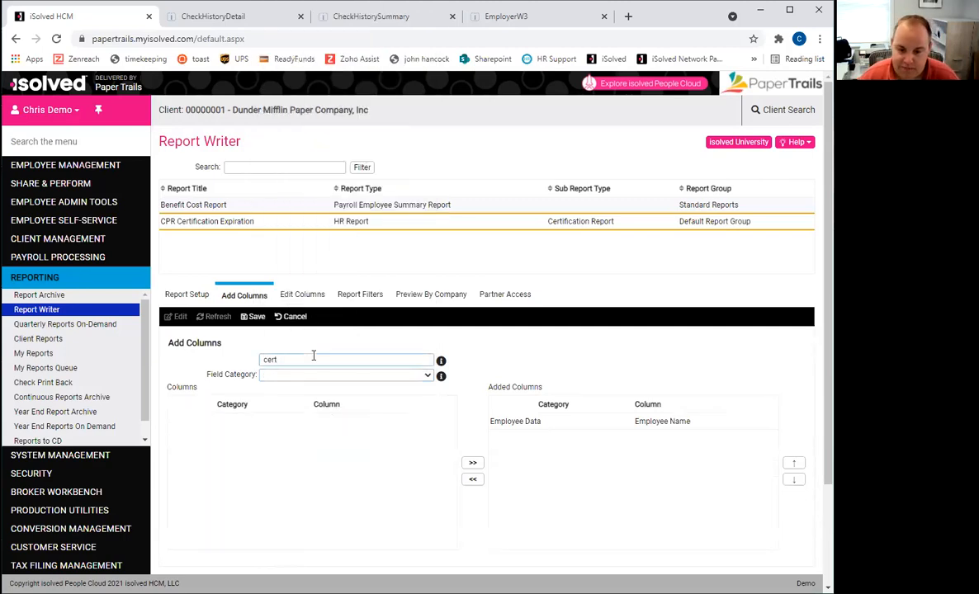
pyautogui.write('ific')
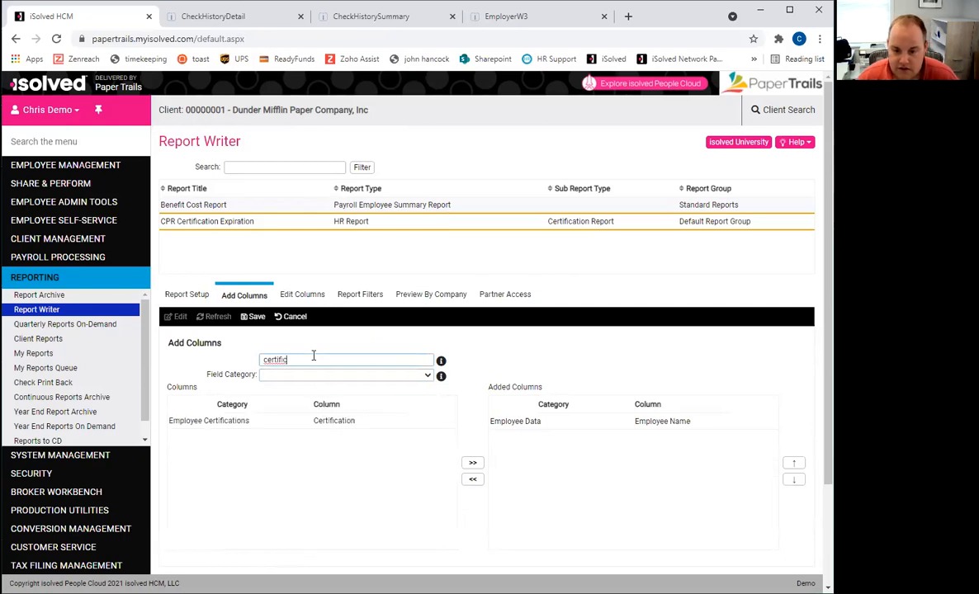
pyautogui.click(312, 423)
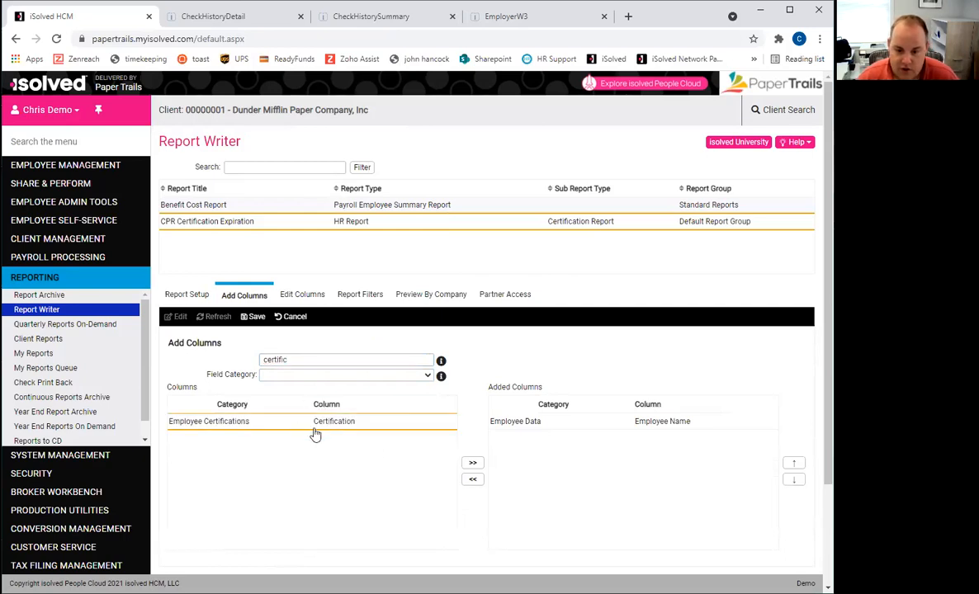
pyautogui.click(472, 463)
# Search the fields for "expiration" and add the Employee Certifications column Expiration Date to the report.
pyautogui.doubleClick(275, 360)
pyautogui.write('ex')
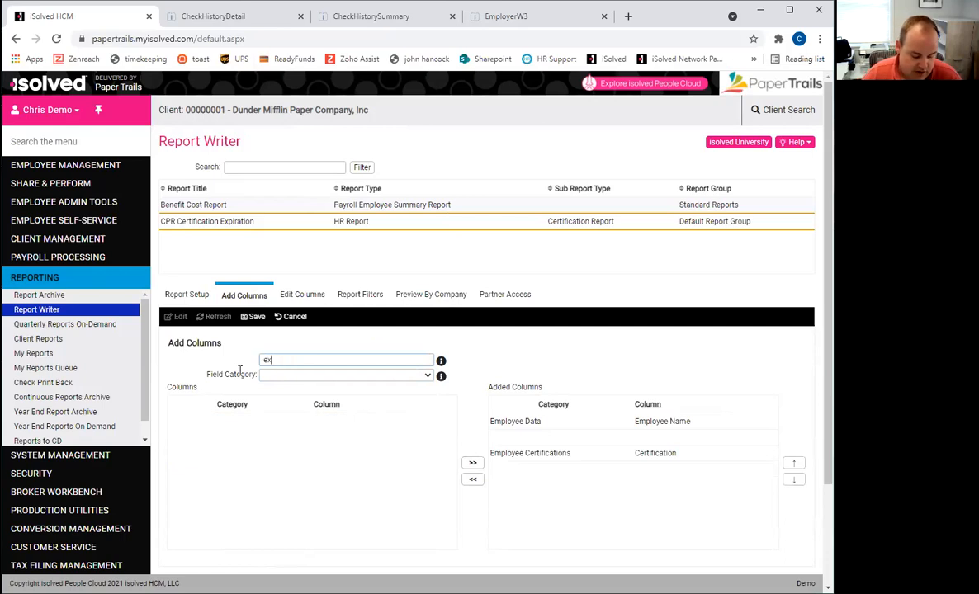
pyautogui.write('piration')
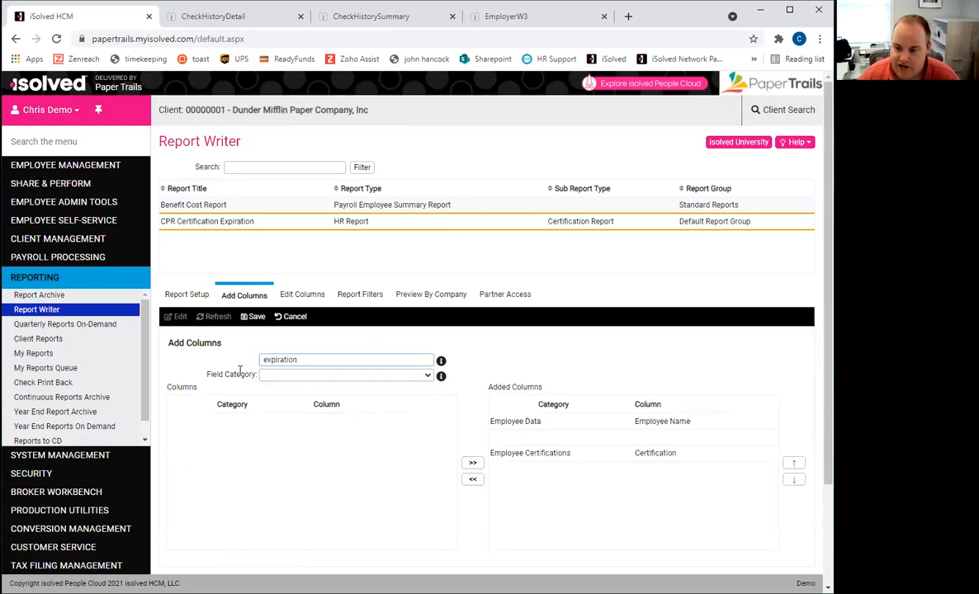
pyautogui.click(302, 421)
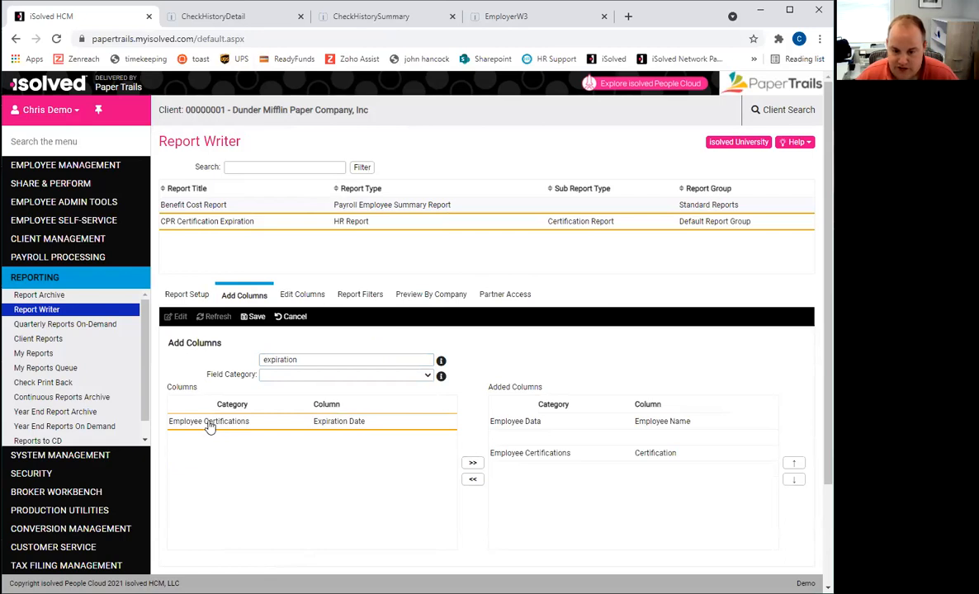
pyautogui.click(472, 462)
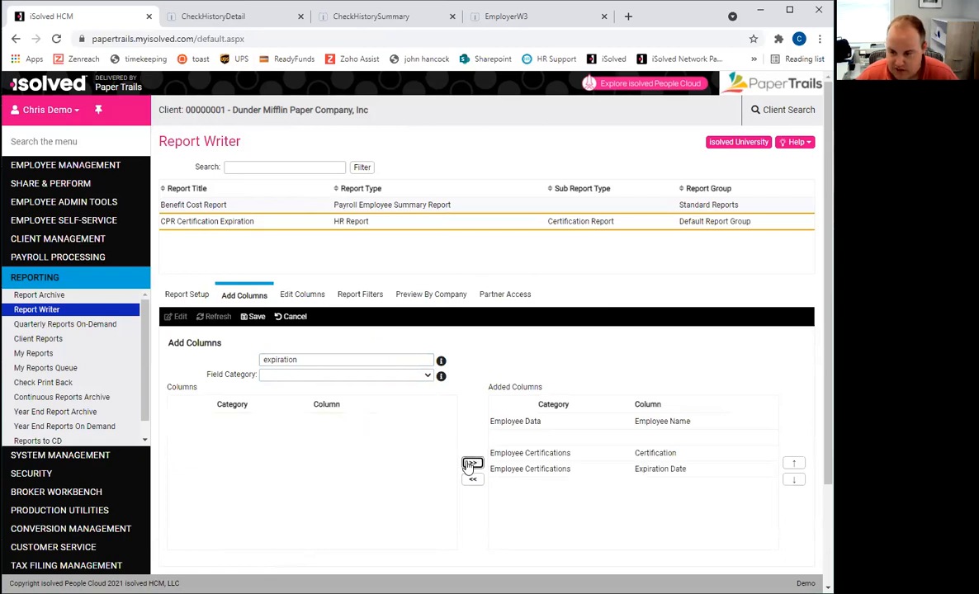
# Set the field category to Employee Certifications, clear the field search, and add the Effective Date and Authority columns.
pyautogui.click(321, 376)
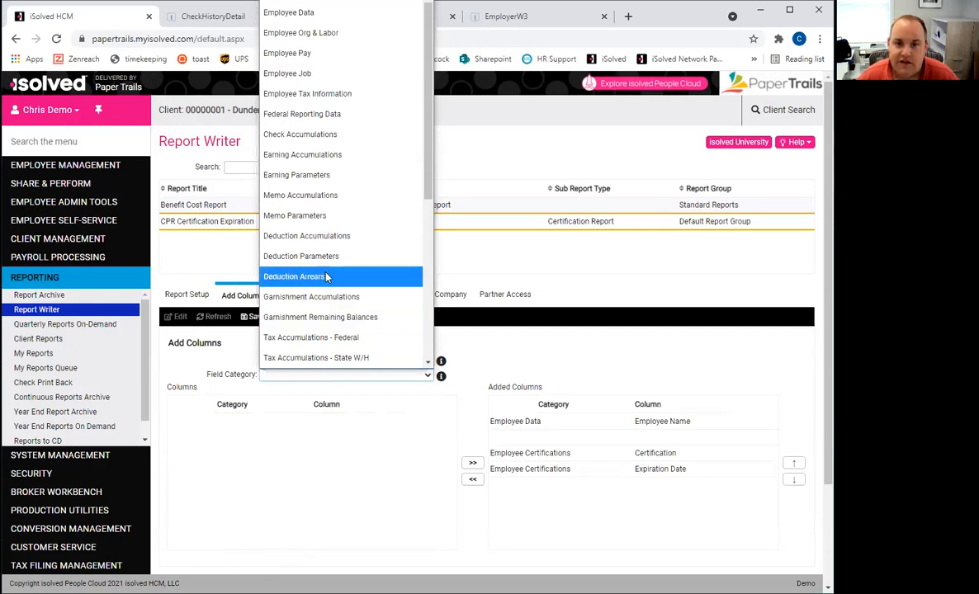
pyautogui.scroll(-5, 324, 184)
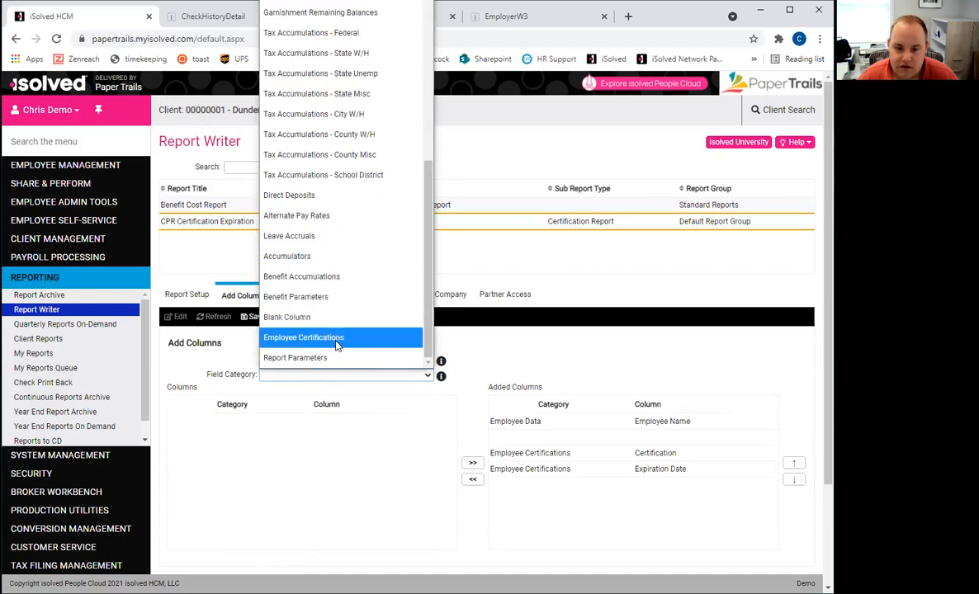
pyautogui.click(312, 338)
pyautogui.doubleClick(293, 361)
pyautogui.press('BackSpace')
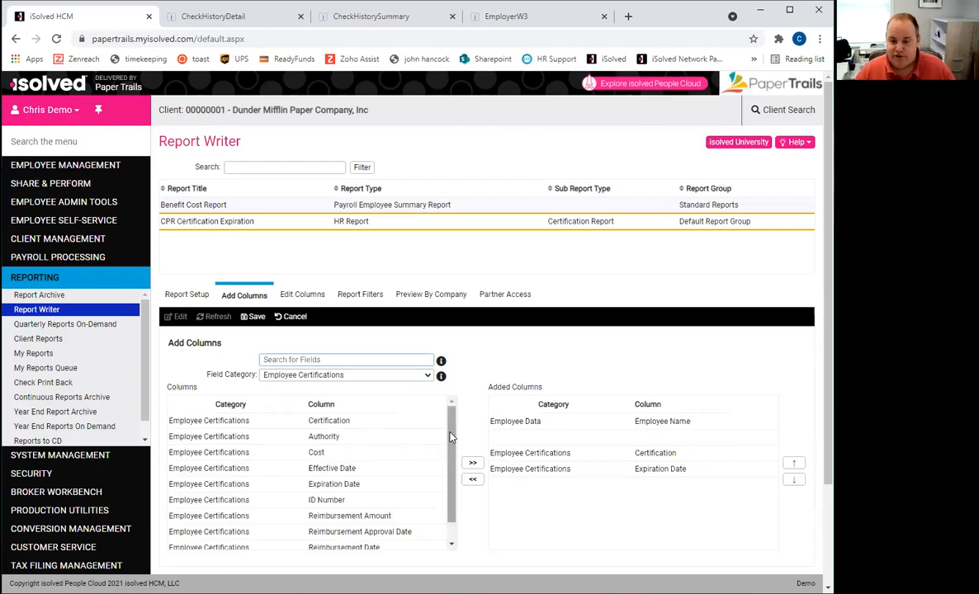
pyautogui.scroll(-1, 453, 445)
pyautogui.scroll(1, 396, 462)
pyautogui.click(348, 468)
pyautogui.click(472, 463)
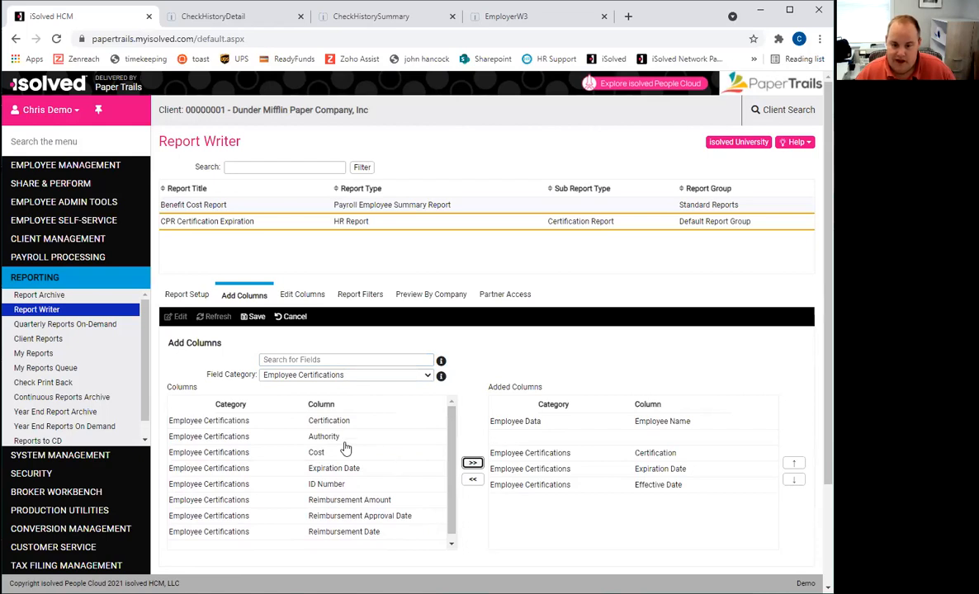
pyautogui.click(326, 435)
pyautogui.click(472, 464)
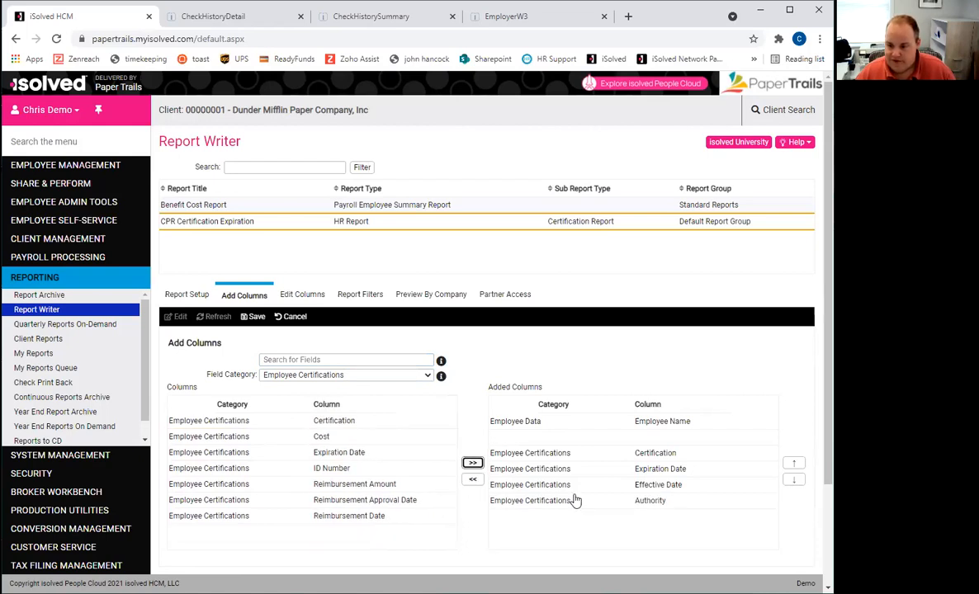
# Order the certification columns as Certification, Authority, Effective Date, Expiration Date, save them, and open the report's column editing.
pyautogui.click(657, 501)
pyautogui.click(793, 463)
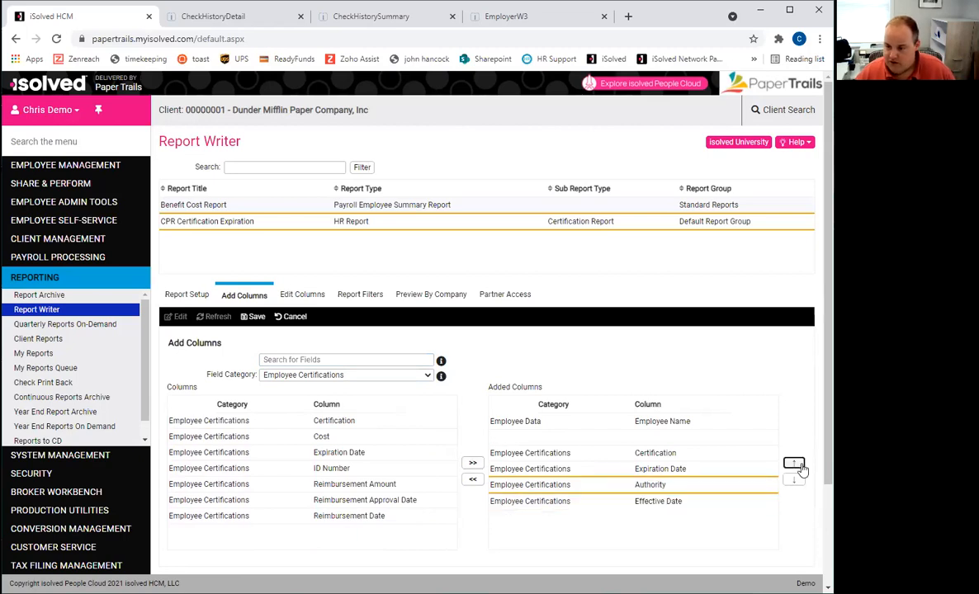
pyautogui.click(793, 463)
pyautogui.click(660, 501)
pyautogui.click(793, 463)
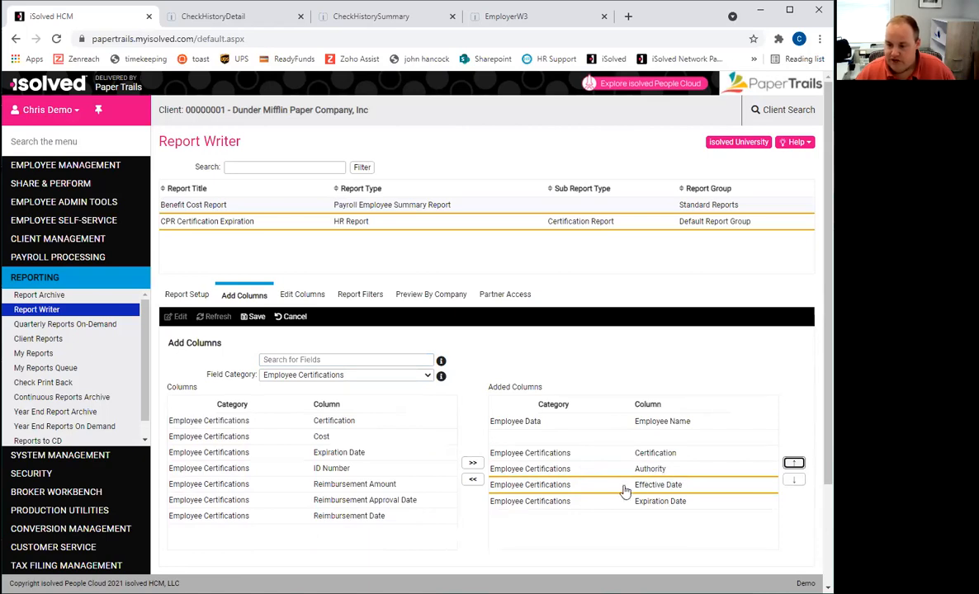
pyautogui.click(254, 320)
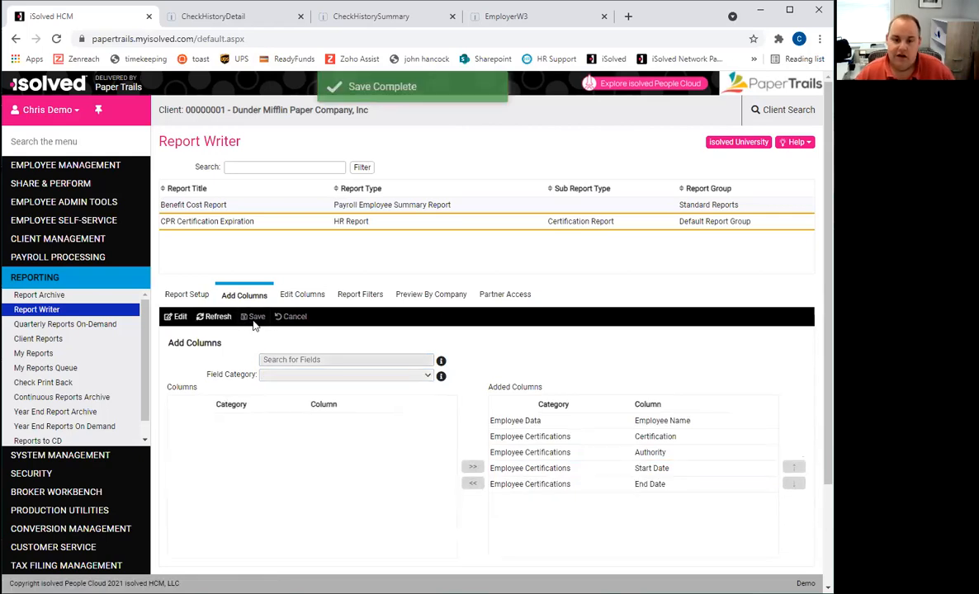
pyautogui.click(310, 295)
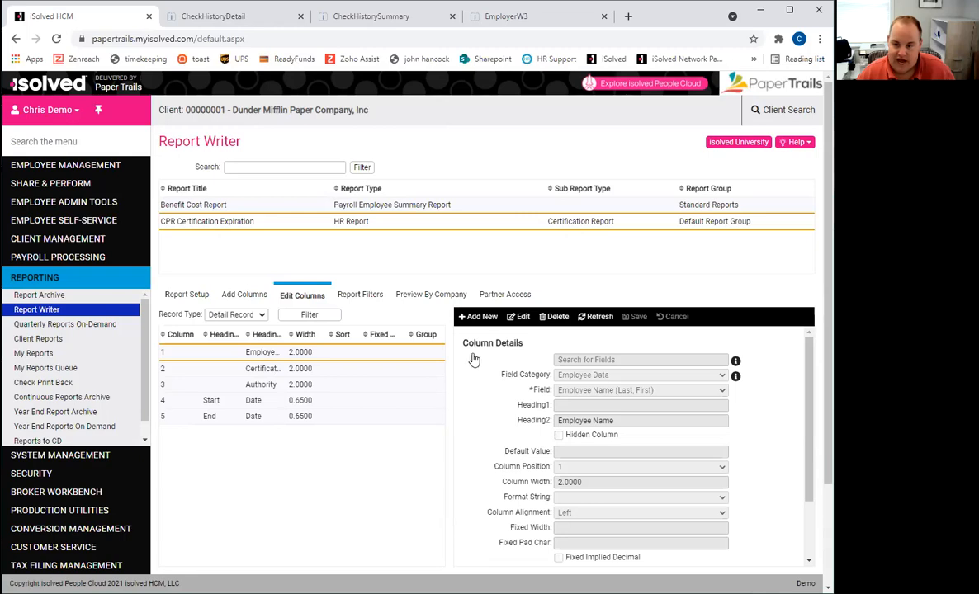
# Try shortening the Employee Name column's second heading to Name and look through its position, format string and alignment options.
pyautogui.click(520, 316)
pyautogui.doubleClick(580, 421)
pyautogui.press('BackSpace')
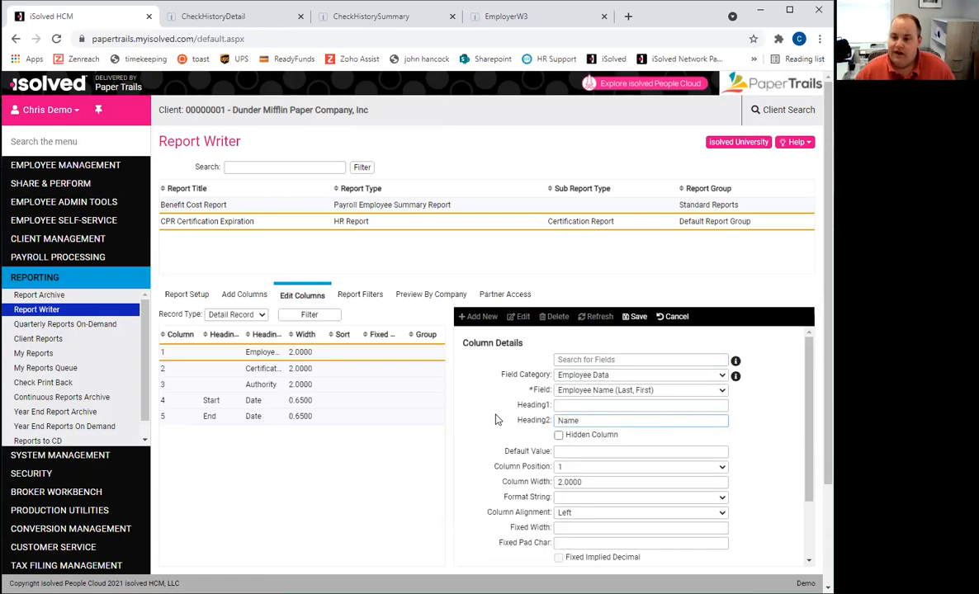
pyautogui.scroll(-2, 495, 416)
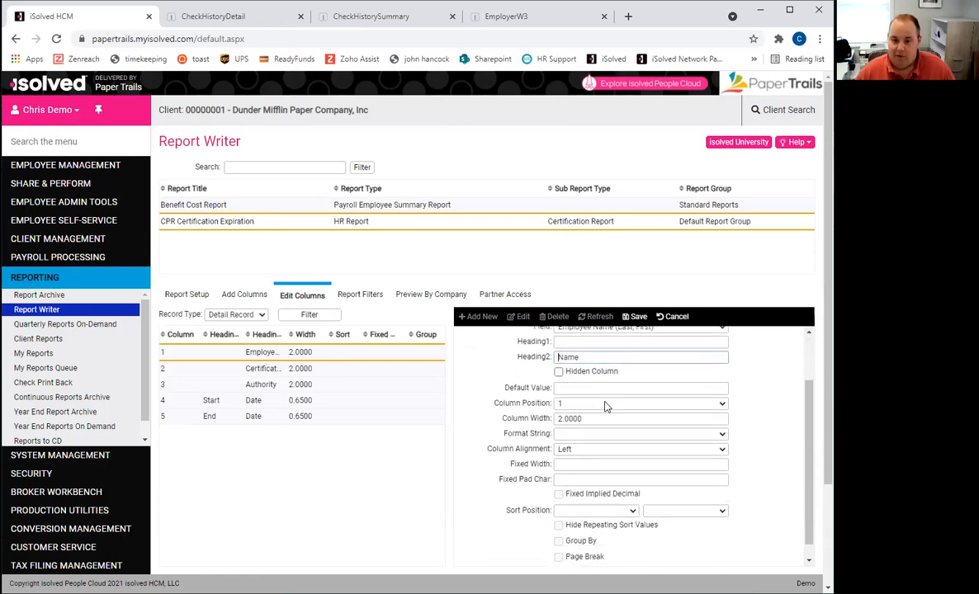
pyautogui.click(605, 404)
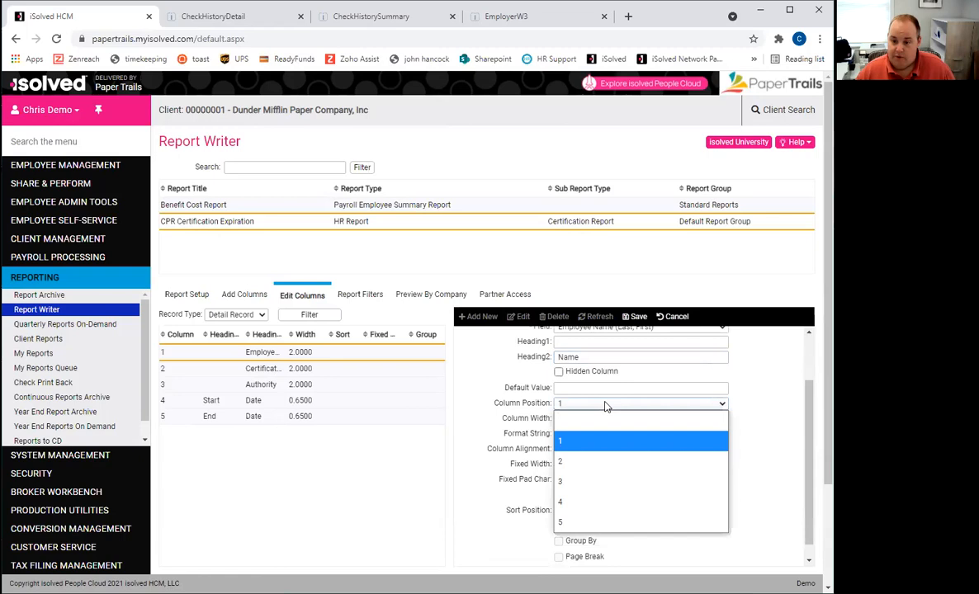
pyautogui.click(604, 406)
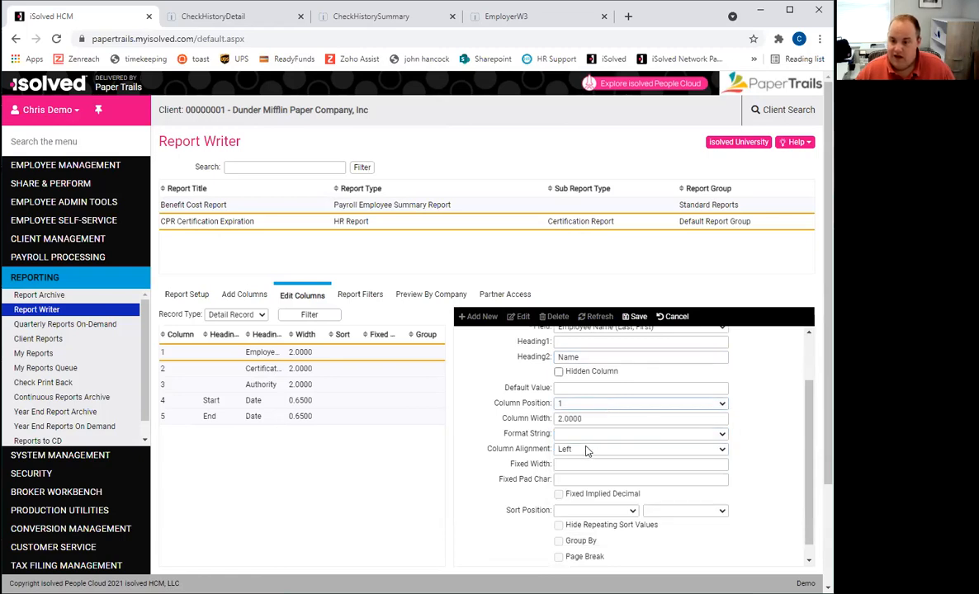
pyautogui.click(579, 435)
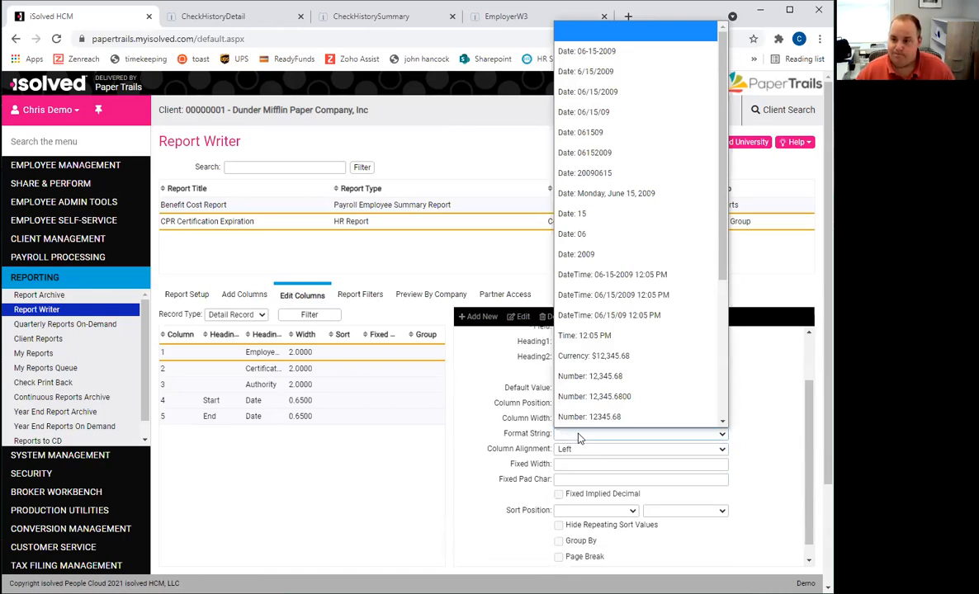
pyautogui.click(579, 454)
pyautogui.click(579, 454)
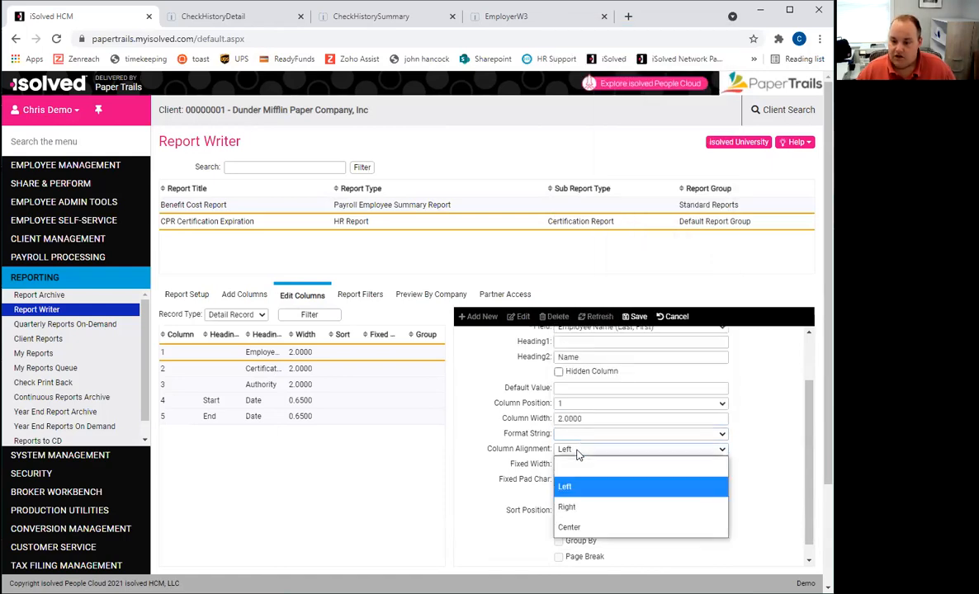
pyautogui.click(580, 453)
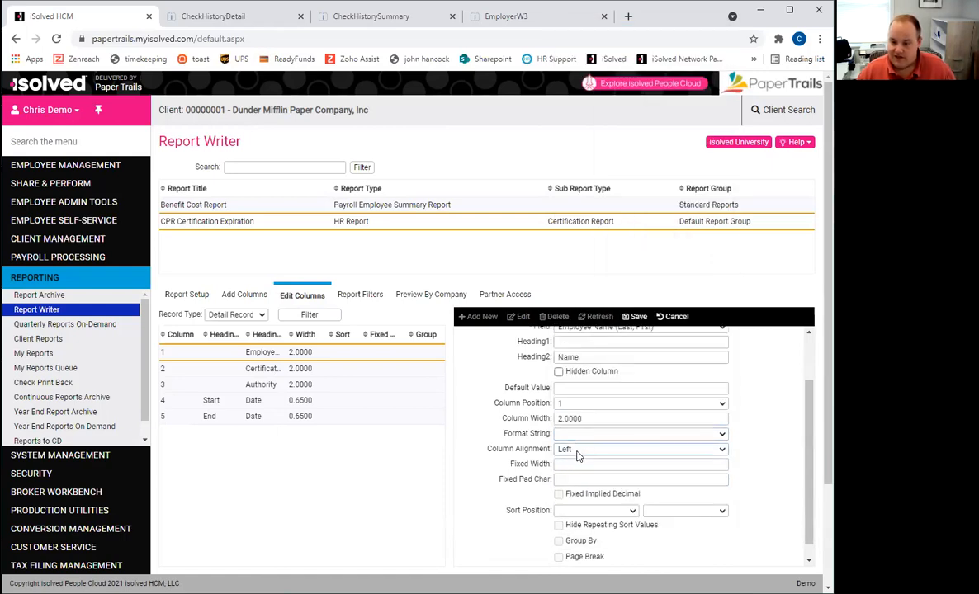
# Try sort position 1 for the Employee Name column, clear it again, and cancel the column edits.
pyautogui.scroll(-1, 541, 450)
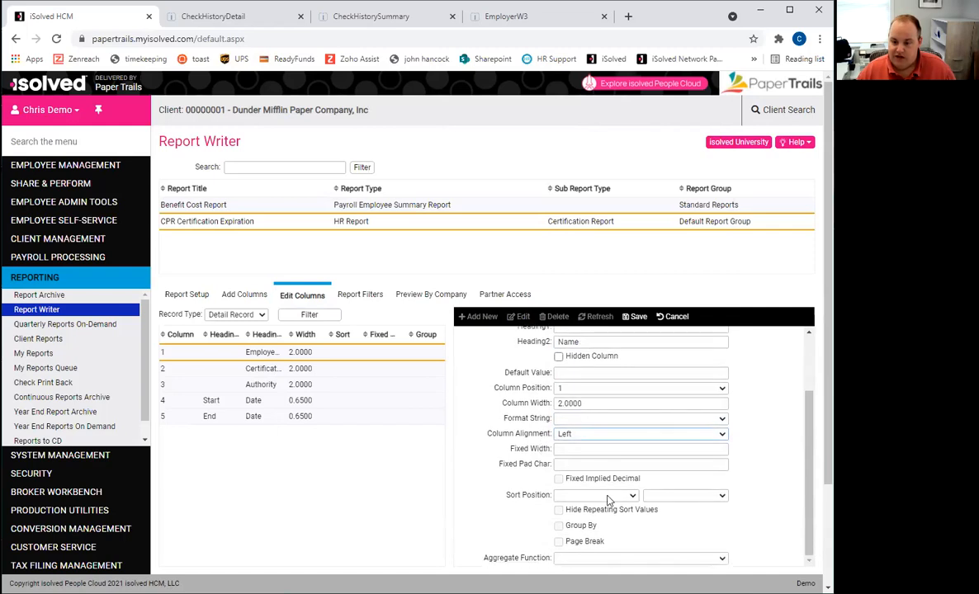
pyautogui.click(609, 496)
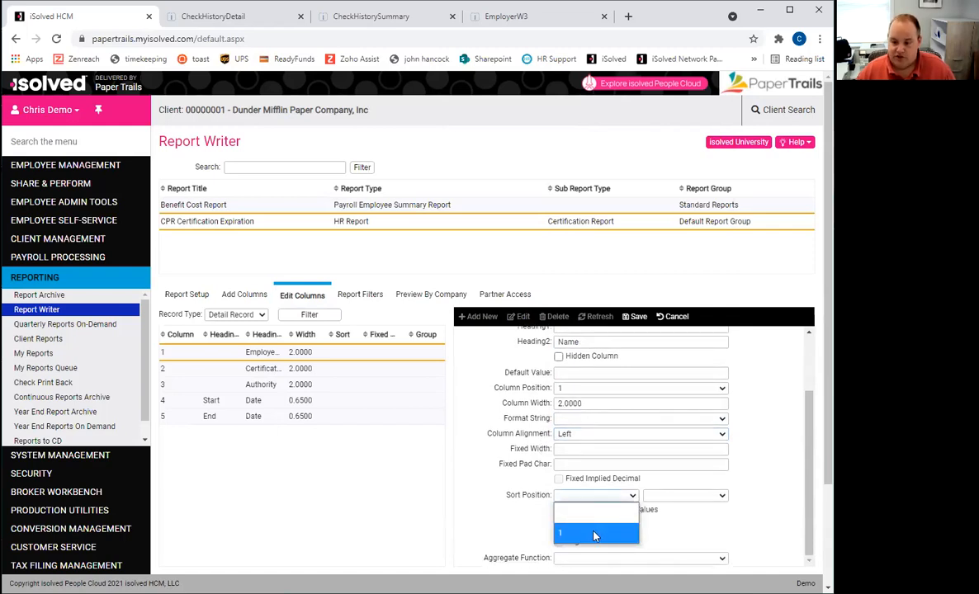
pyautogui.click(595, 536)
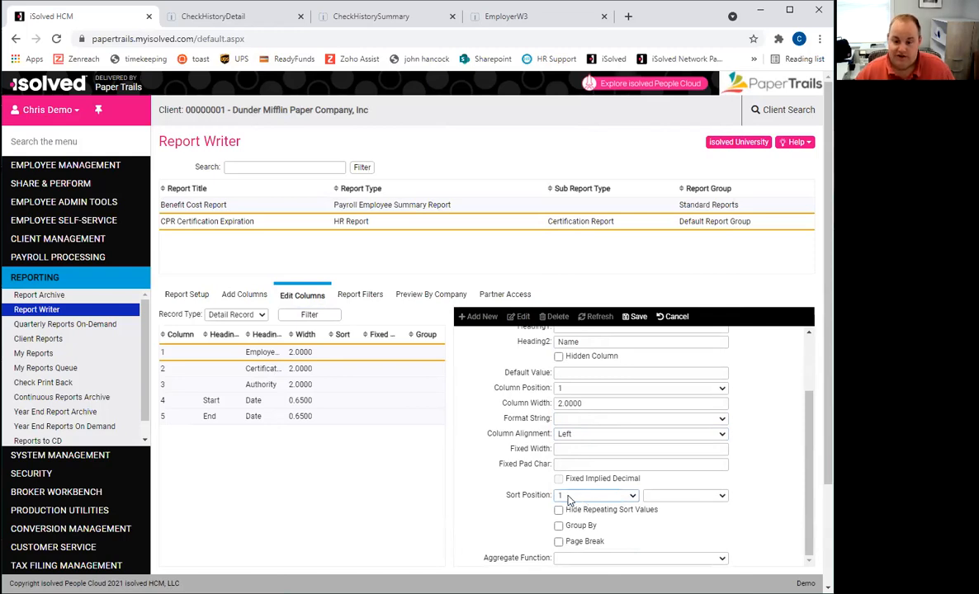
pyautogui.click(569, 495)
pyautogui.click(576, 506)
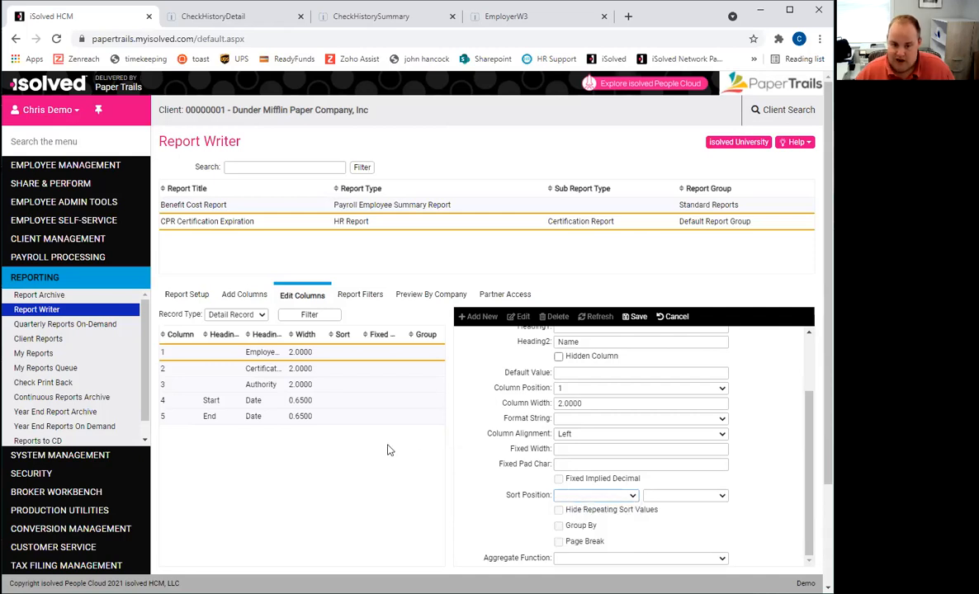
pyautogui.click(640, 321)
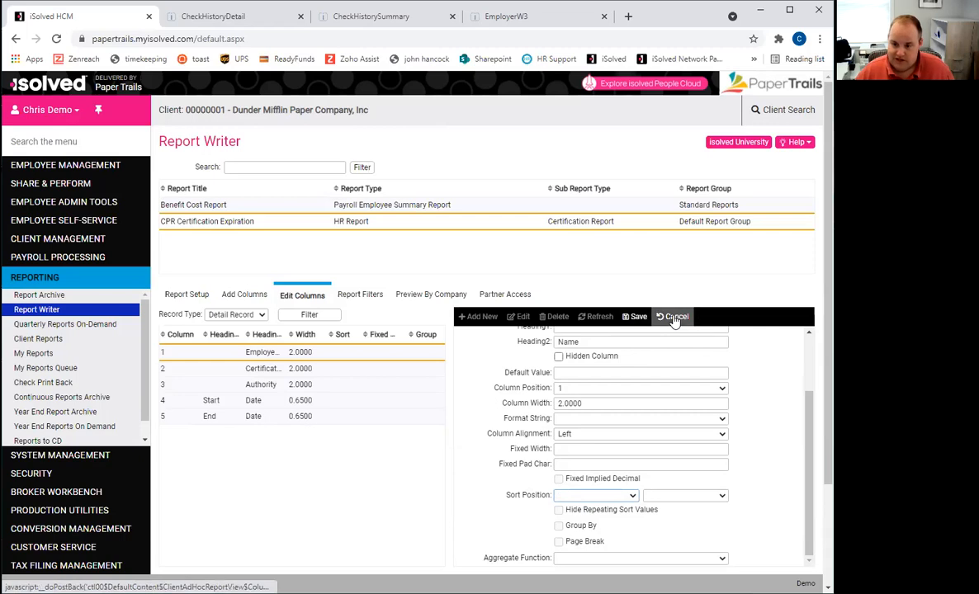
# Edit the End Date column and change its first heading line to Expiration.
pyautogui.click(256, 421)
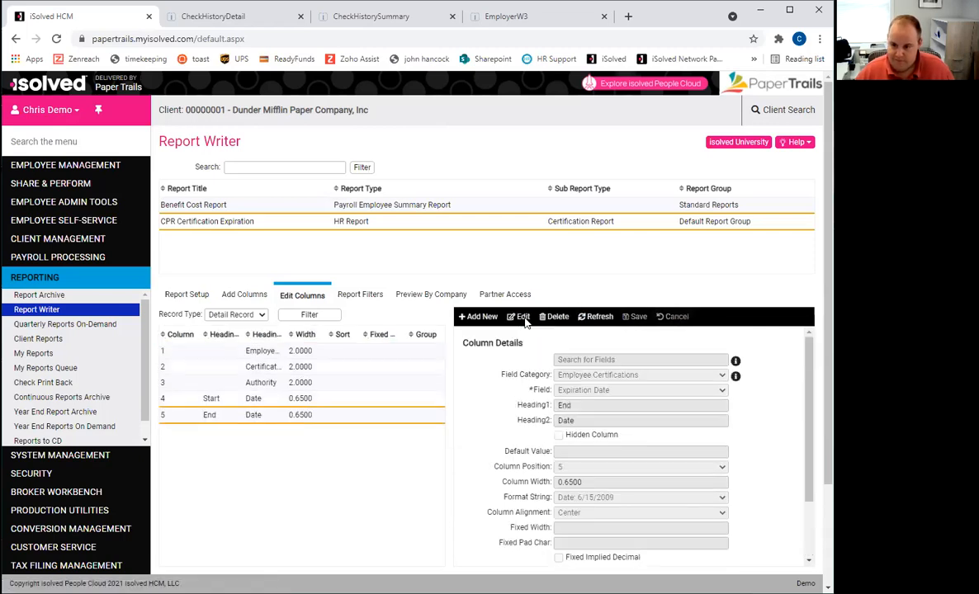
pyautogui.click(523, 318)
pyautogui.click(537, 406)
pyautogui.write('Expiration')
pyautogui.press('Tab')
pyautogui.press('Tab')
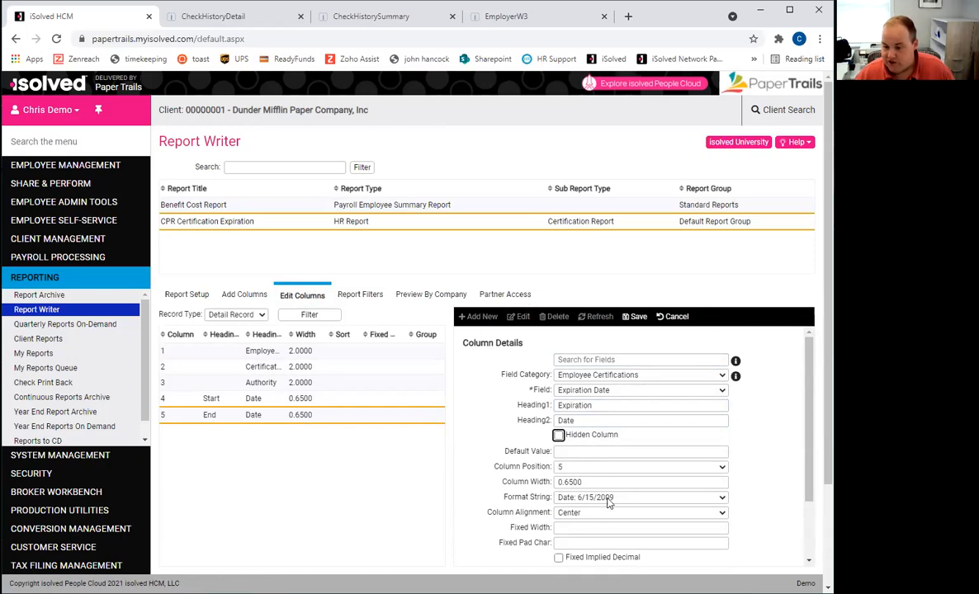
# Give the Expiration Date column sort position 1 in descending order and save the column.
pyautogui.scroll(-2, 609, 503)
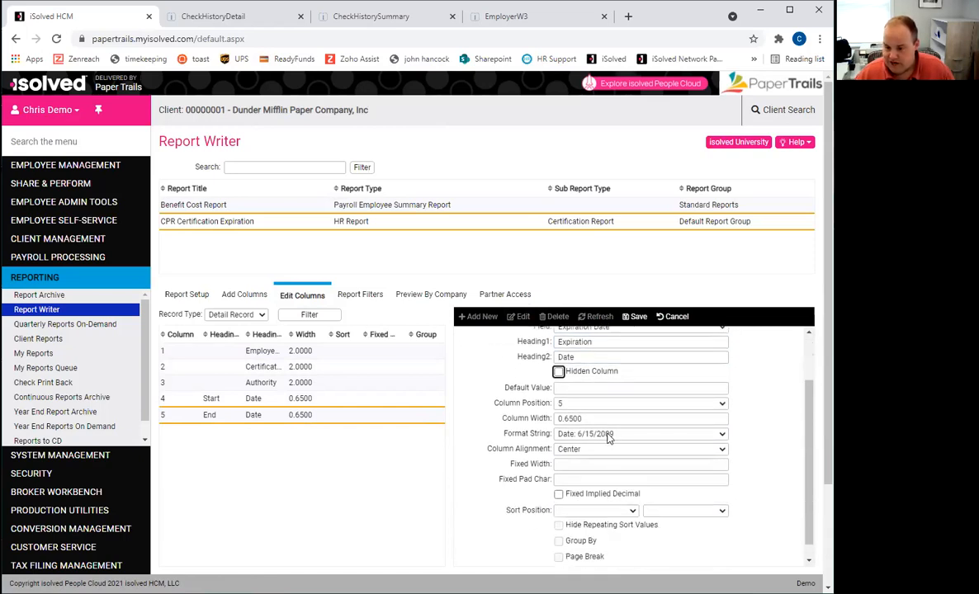
pyautogui.click(591, 517)
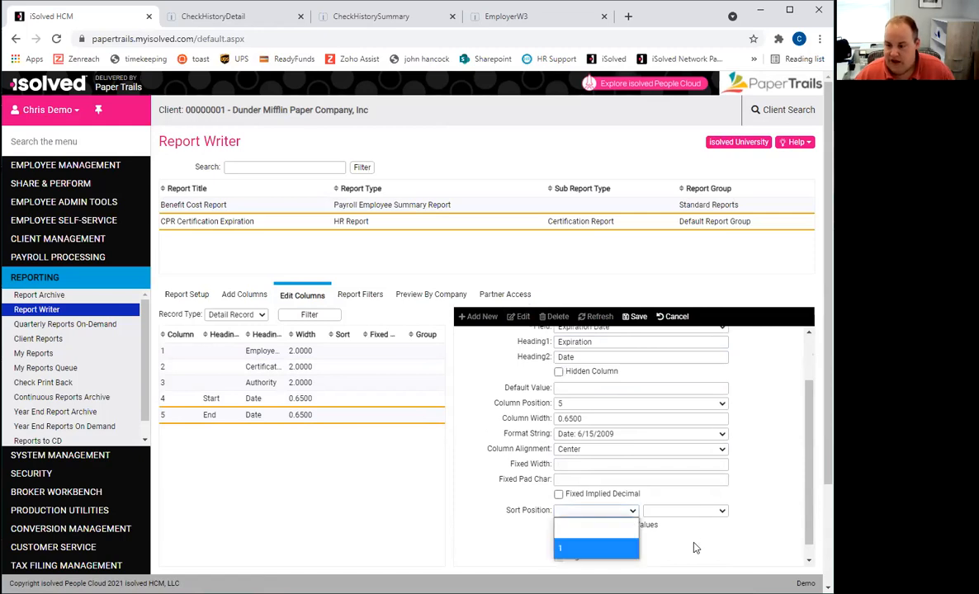
pyautogui.click(687, 511)
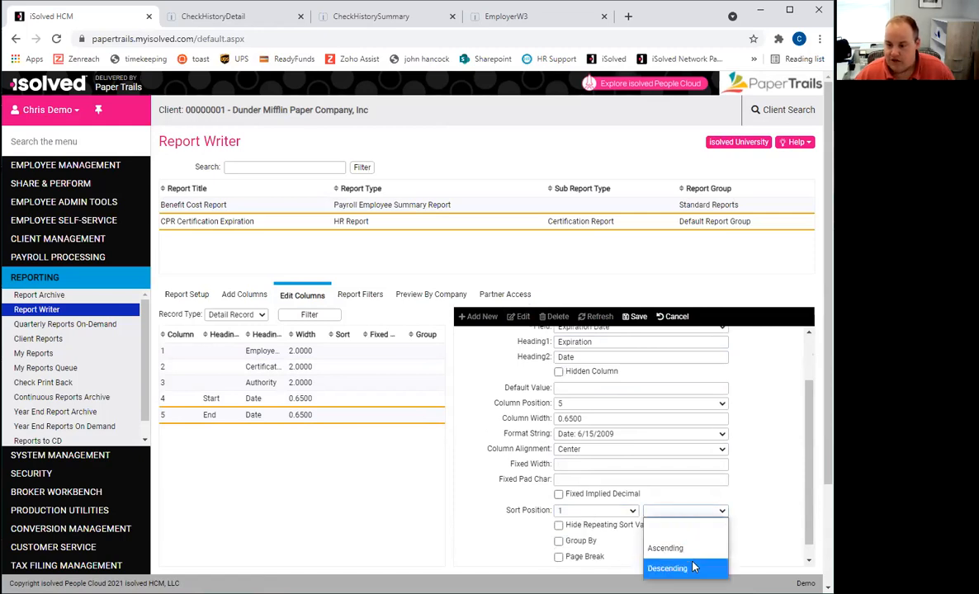
pyautogui.click(670, 519)
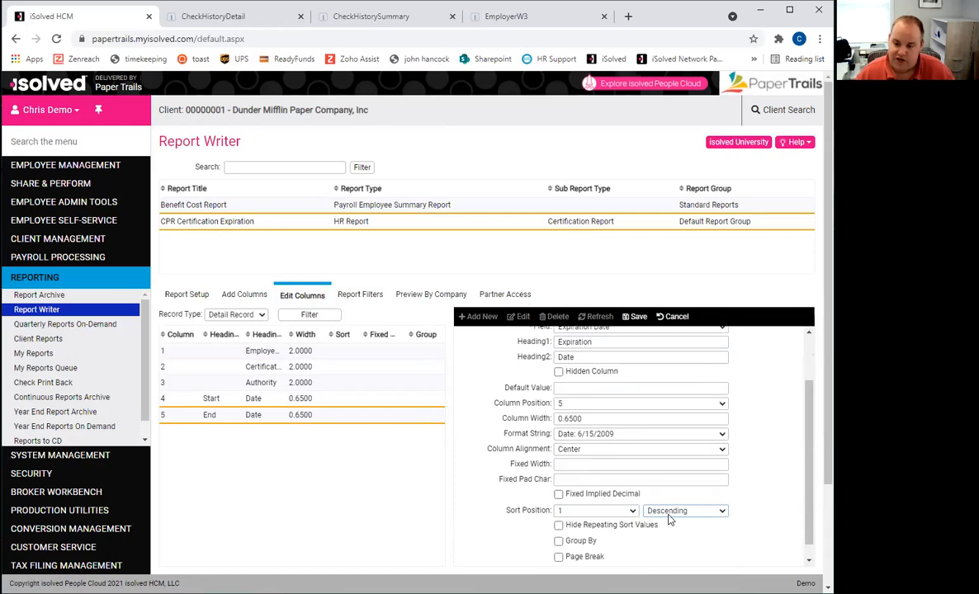
pyautogui.click(639, 317)
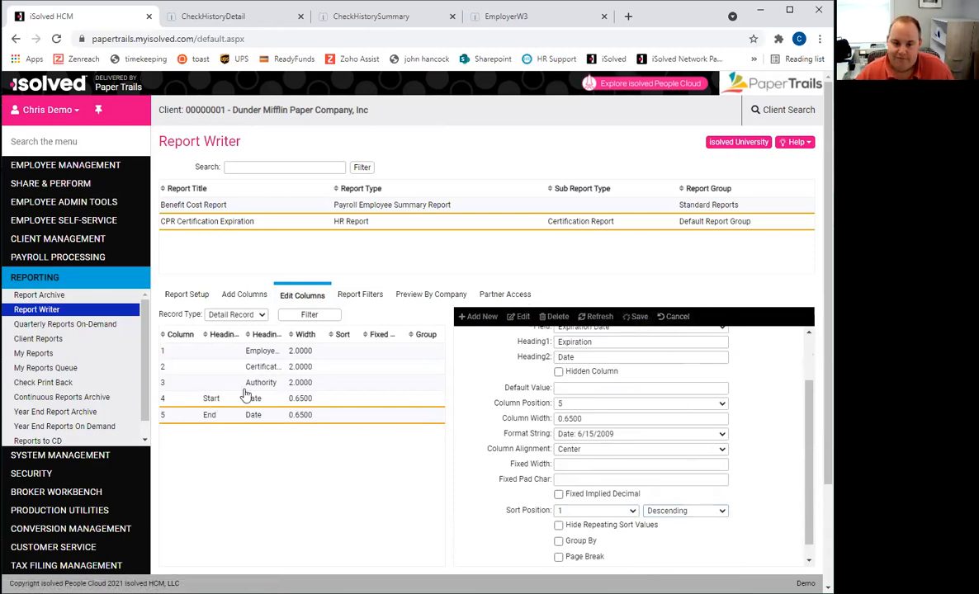
# Add and save a report filter on the Certification column with operator In and CPR as the selected value.
pyautogui.click(359, 296)
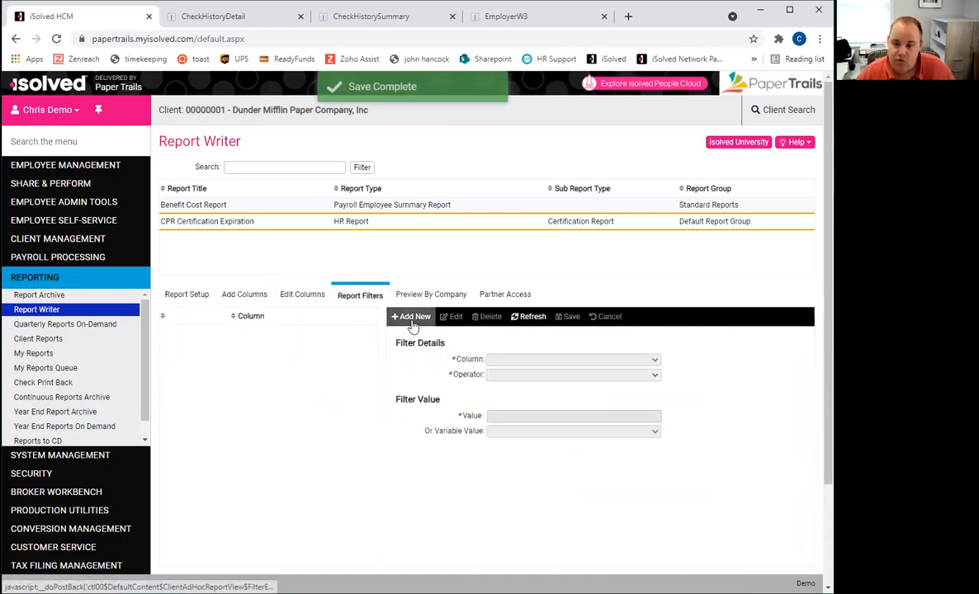
pyautogui.click(411, 317)
pyautogui.click(528, 360)
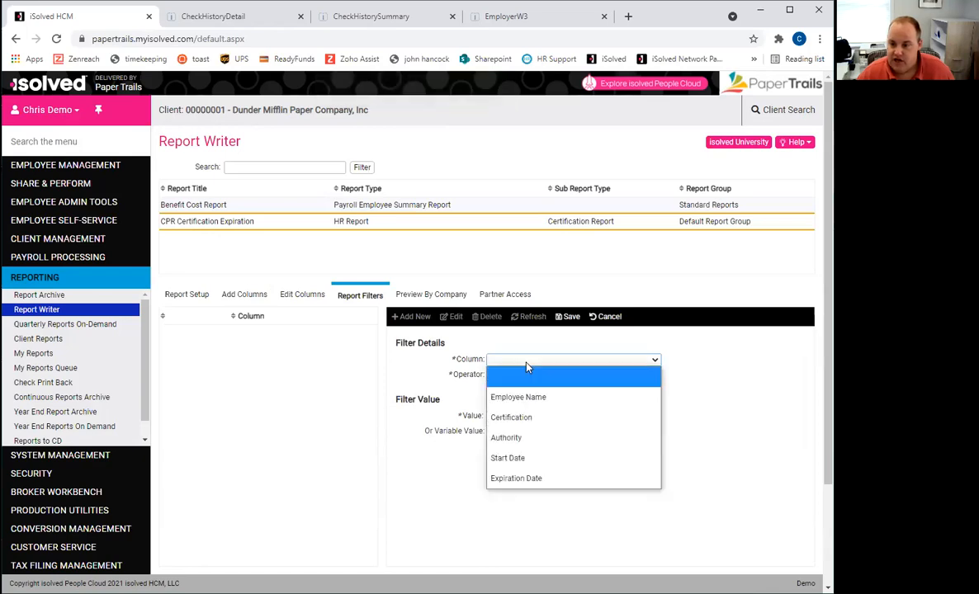
pyautogui.click(521, 421)
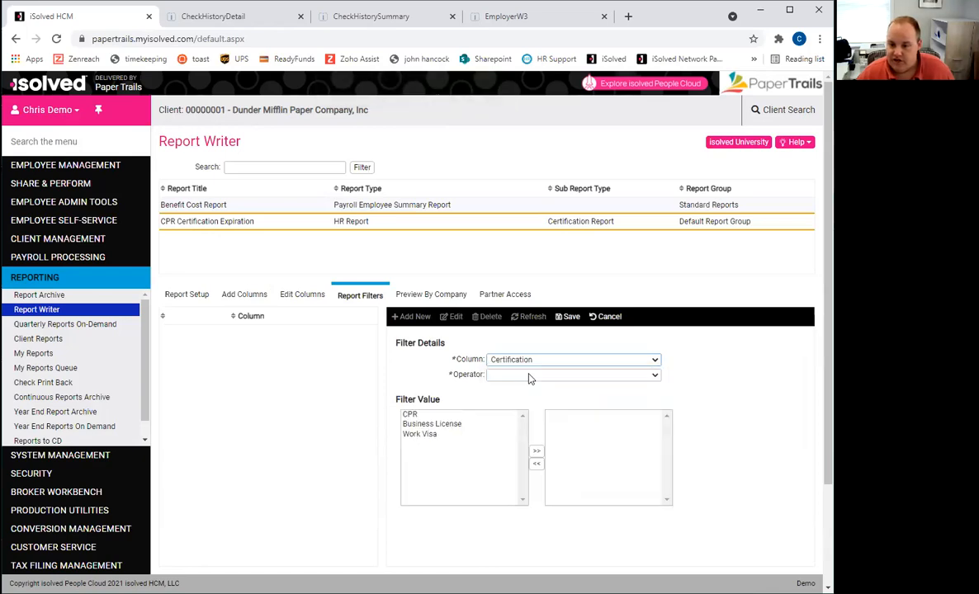
pyautogui.click(494, 374)
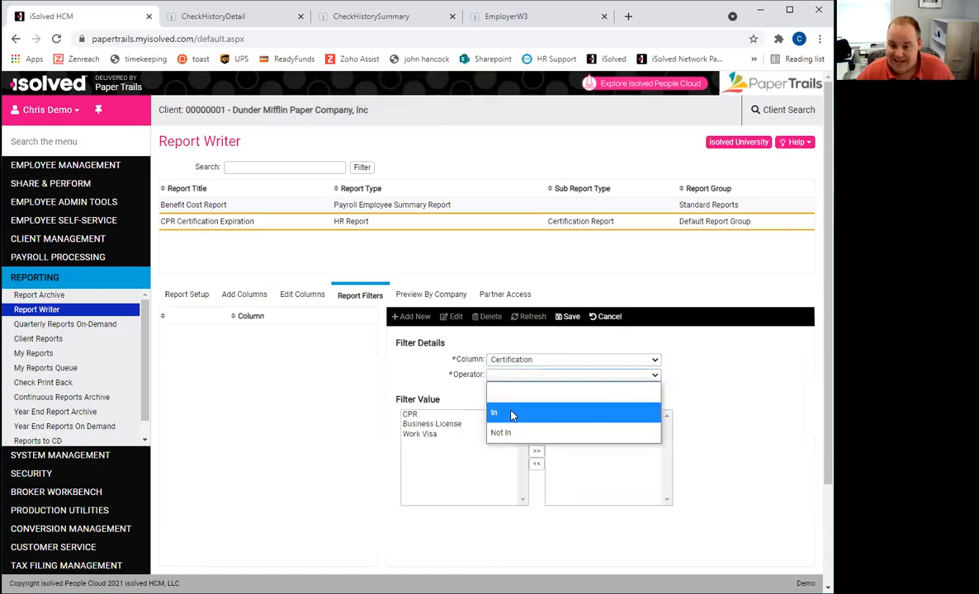
pyautogui.click(510, 414)
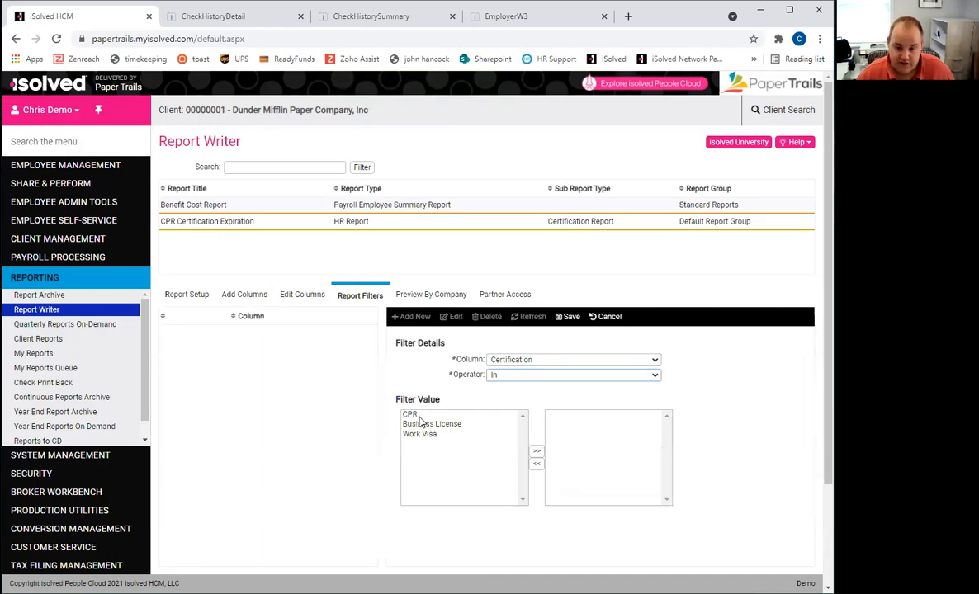
pyautogui.click(413, 414)
pyautogui.click(537, 453)
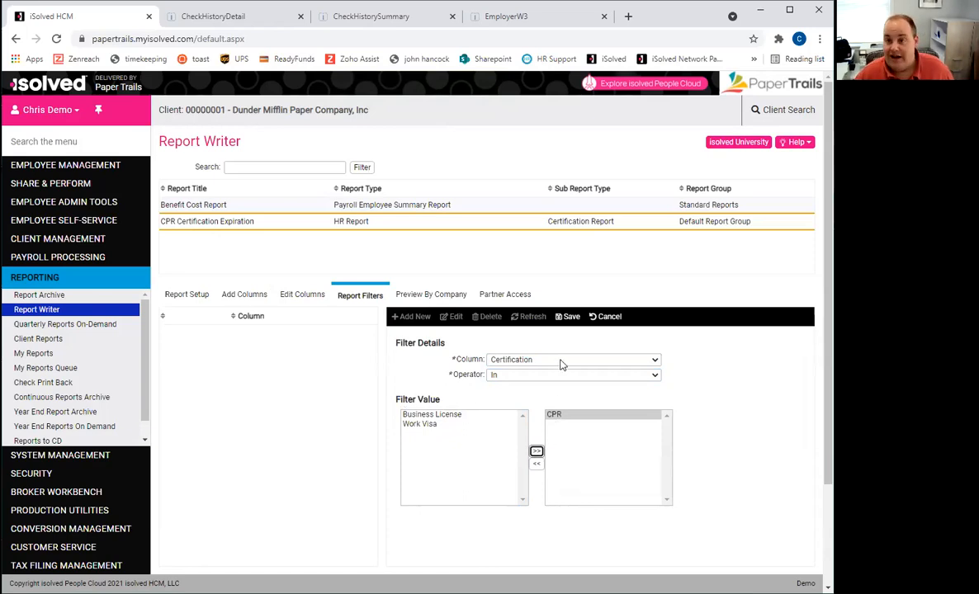
pyautogui.click(560, 318)
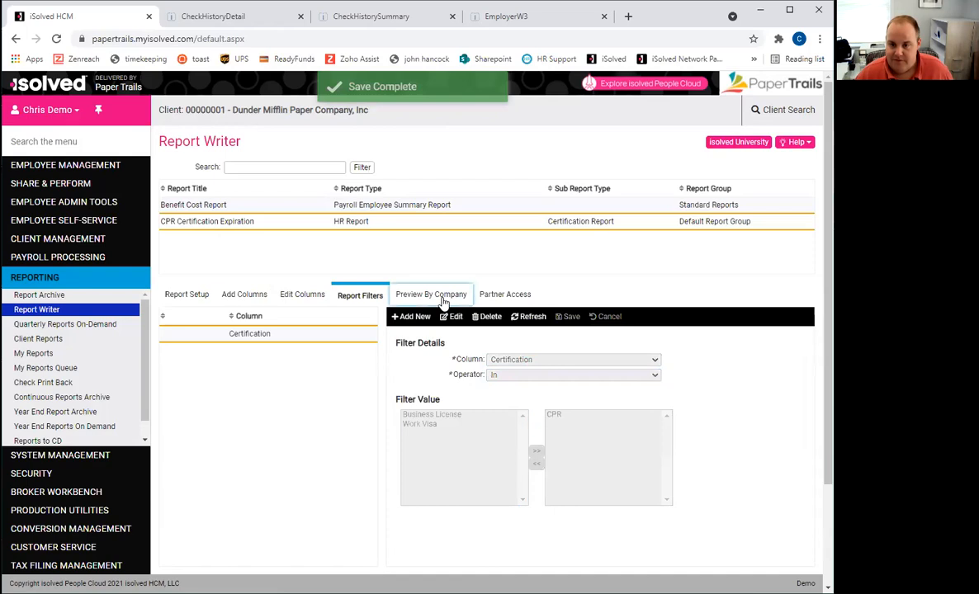
# Set up the company preview for Dunder Mifflin Paper Company with a date range from 1/1/2021 to 6/30/2021.
pyautogui.click(444, 298)
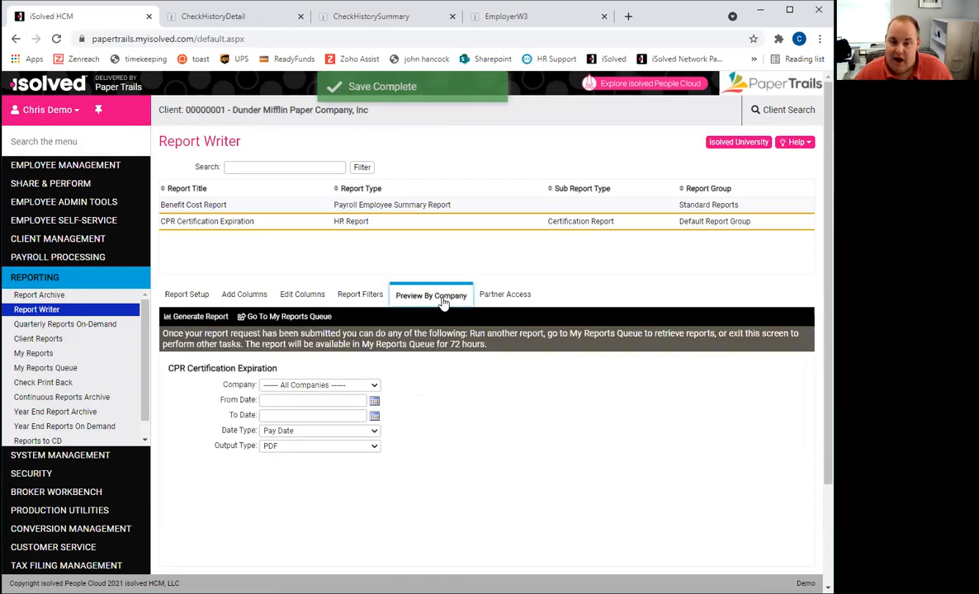
pyautogui.click(351, 386)
pyautogui.click(322, 420)
pyautogui.click(305, 401)
pyautogui.write('1/1/2021')
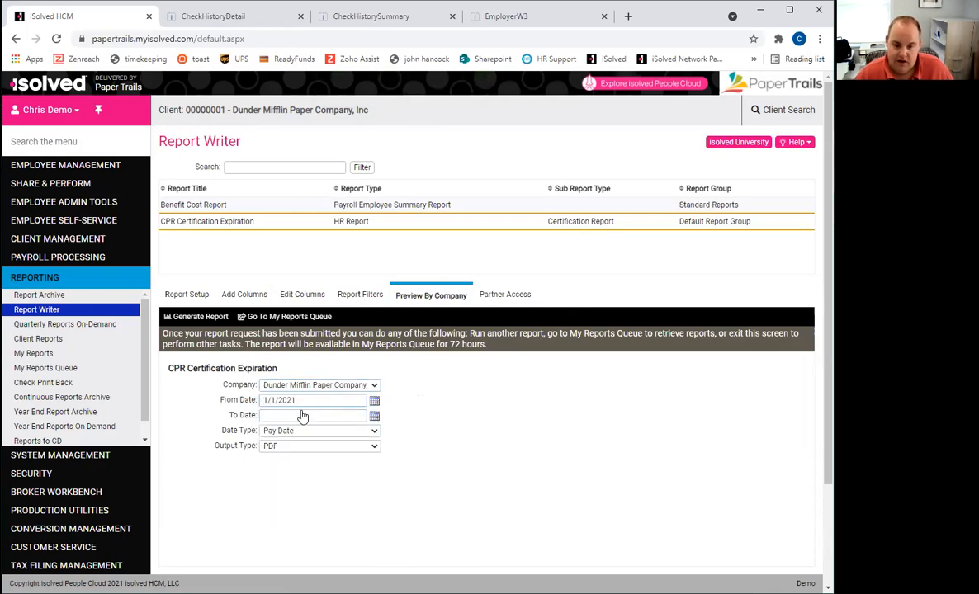
pyautogui.click(302, 416)
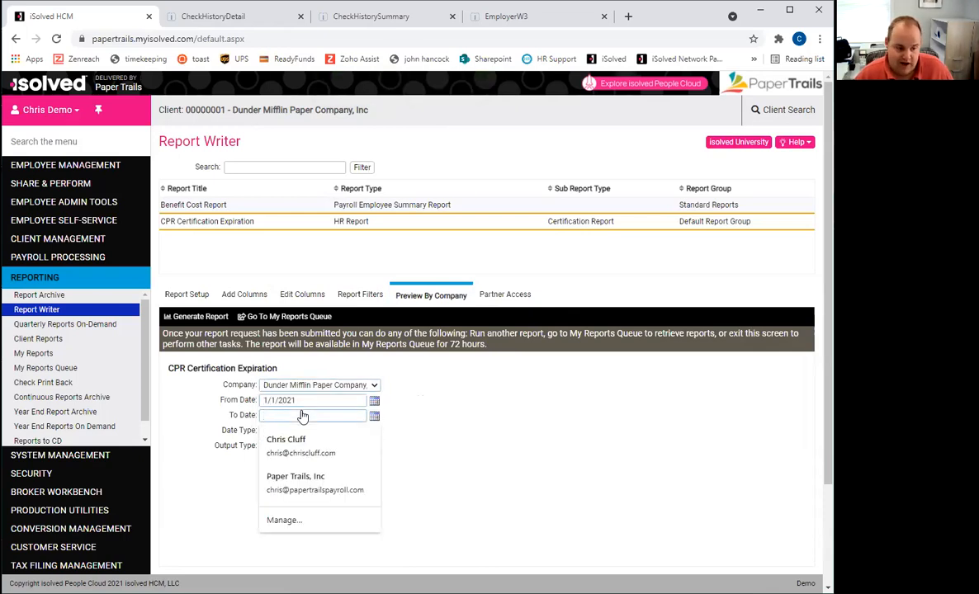
pyautogui.write('6/30/2021')
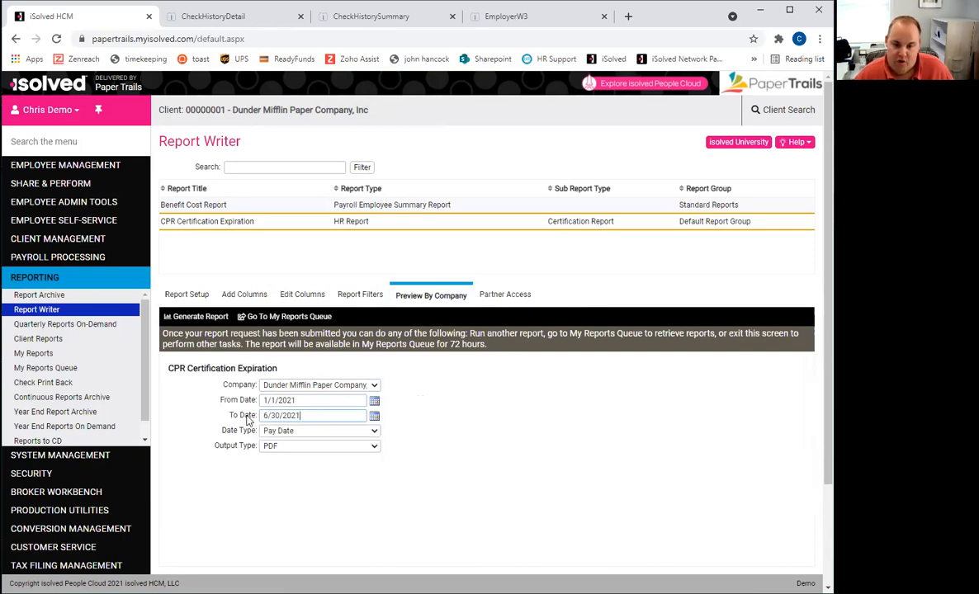
# Try Excel as the output type, set it back to PDF and generate the CPR Certification Expiration report.
pyautogui.click(360, 435)
pyautogui.click(322, 446)
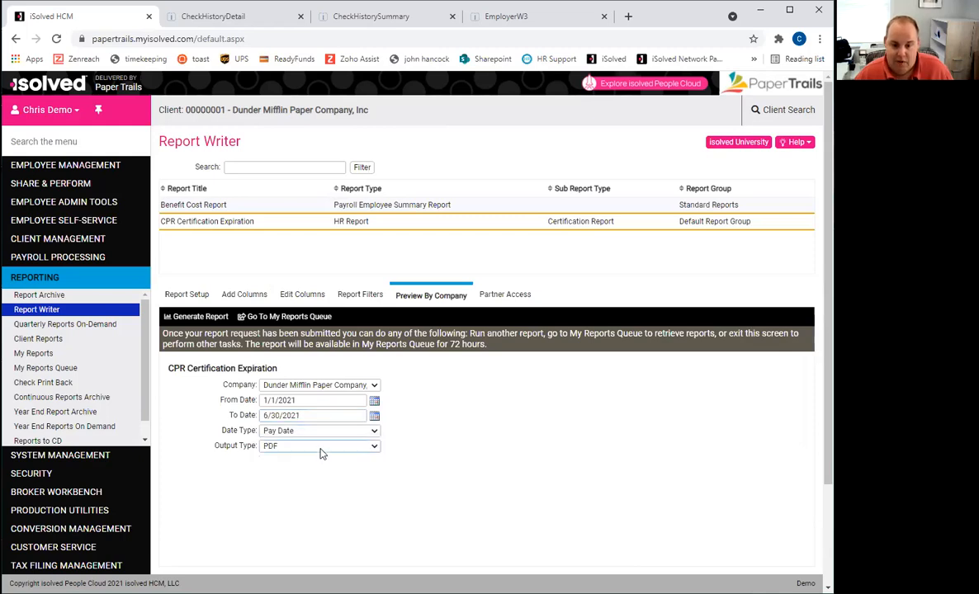
pyautogui.click(322, 450)
pyautogui.click(284, 487)
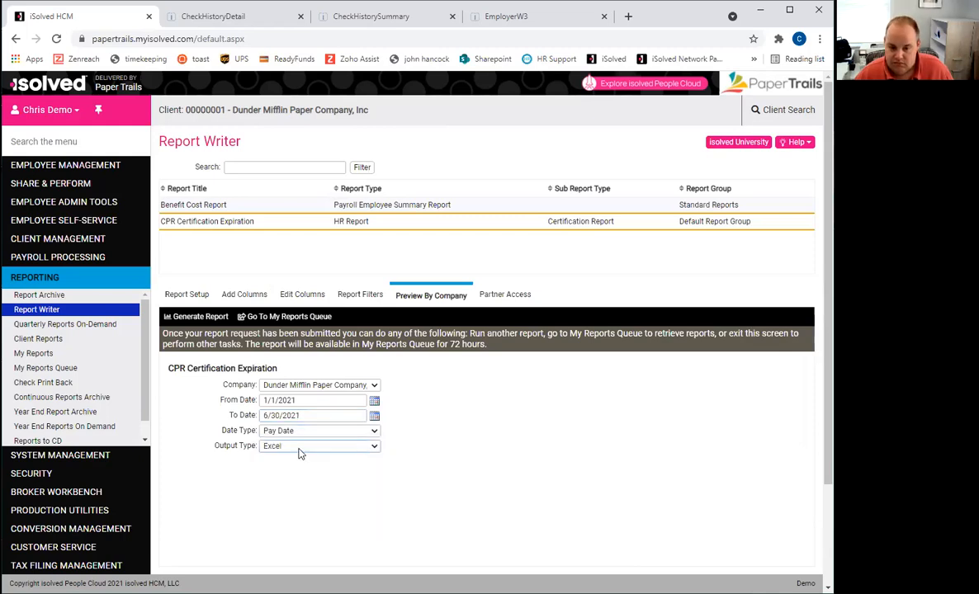
pyautogui.click(300, 450)
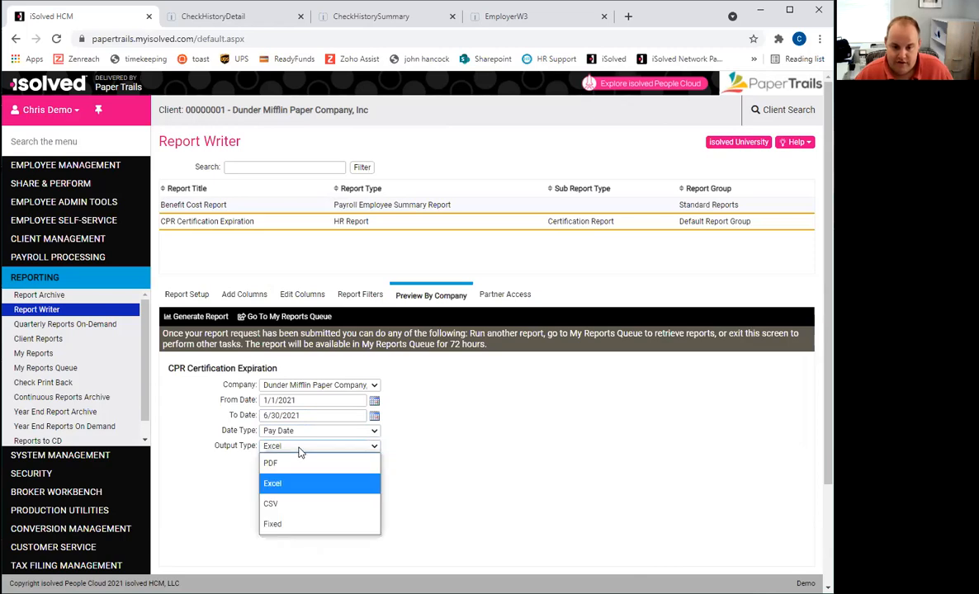
pyautogui.click(281, 464)
pyautogui.click(207, 318)
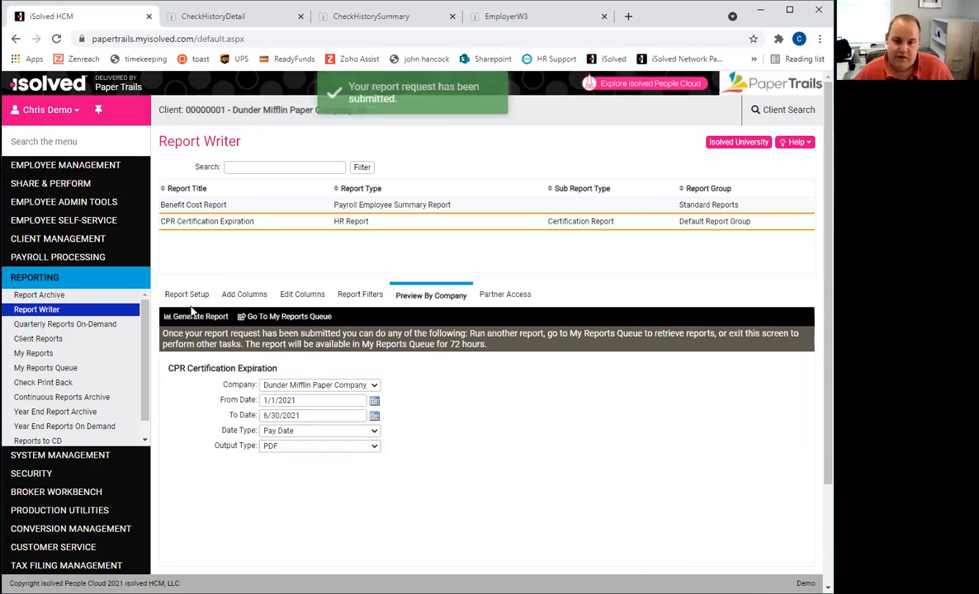
# Open the generated CPR Certification Expiration report from the reports queue and check the expiration dates and their sort order.
pyautogui.click(260, 317)
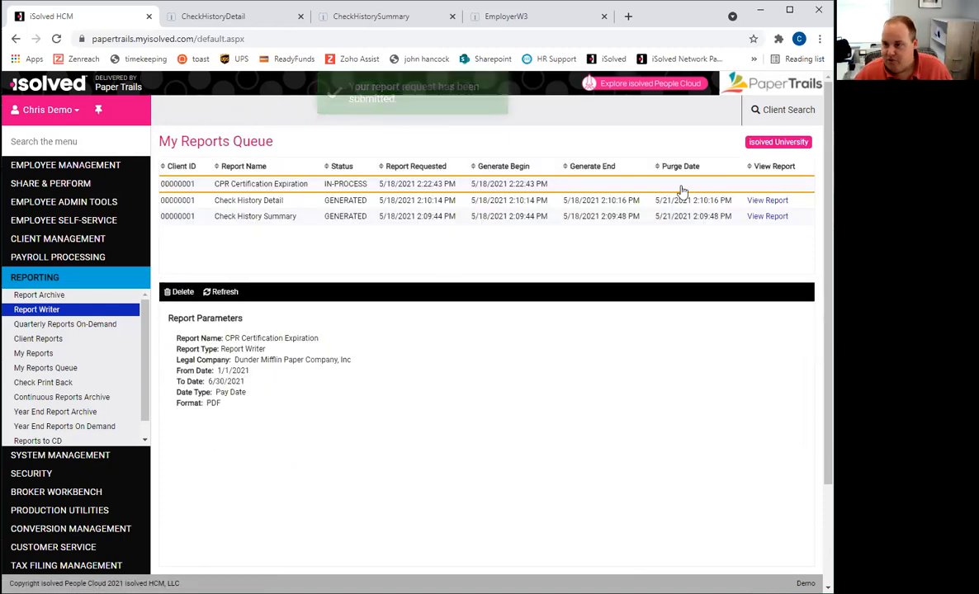
pyautogui.click(234, 291)
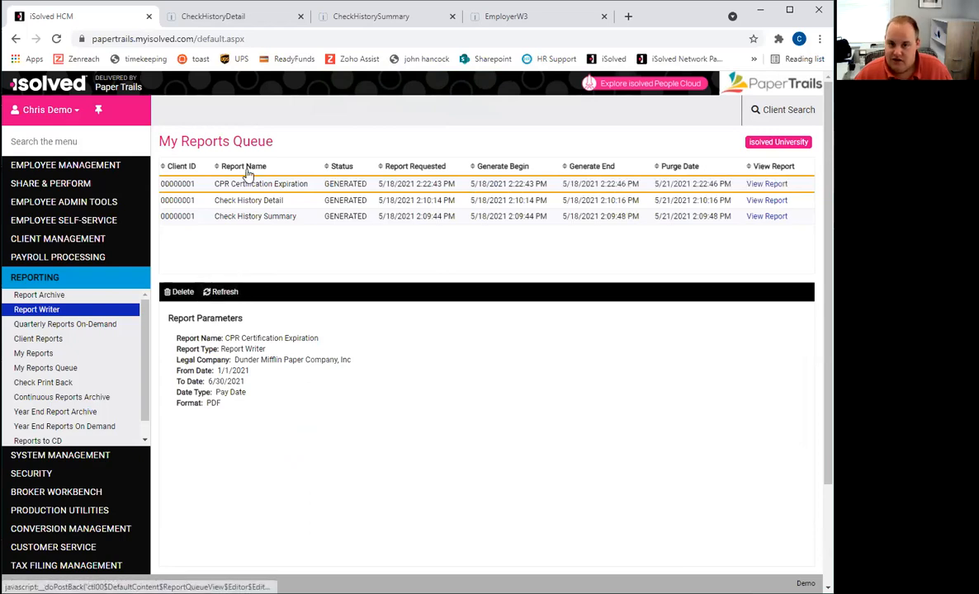
pyautogui.click(773, 185)
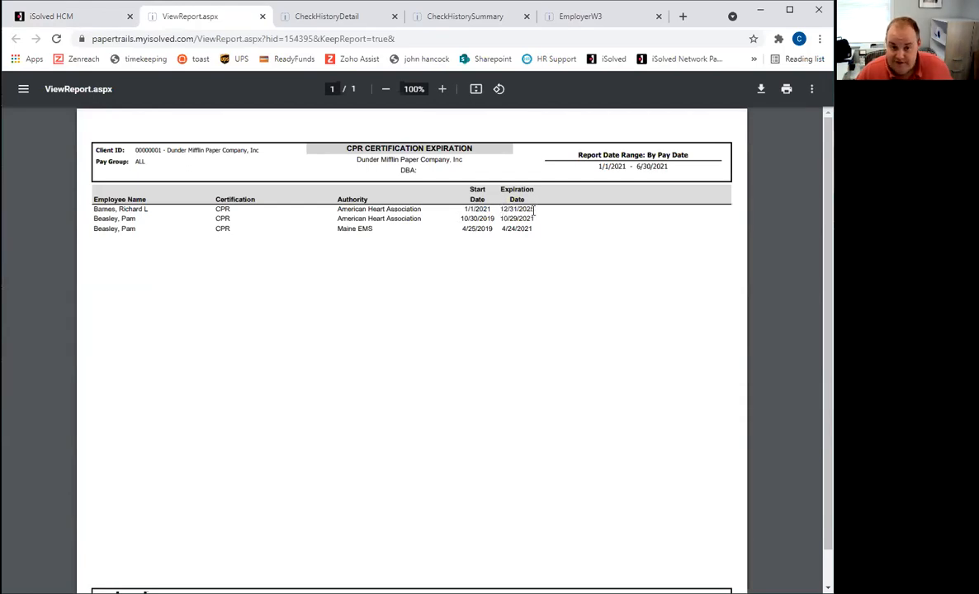
pyautogui.moveTo(500, 219); pyautogui.dragTo(534, 219)
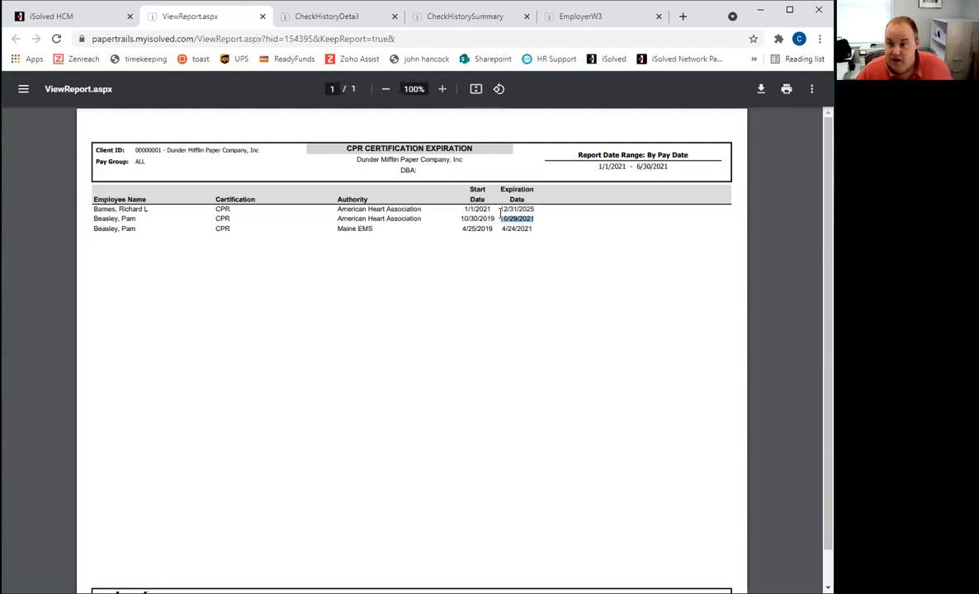
pyautogui.click(513, 221)
pyautogui.moveTo(500, 228); pyautogui.dragTo(533, 229)
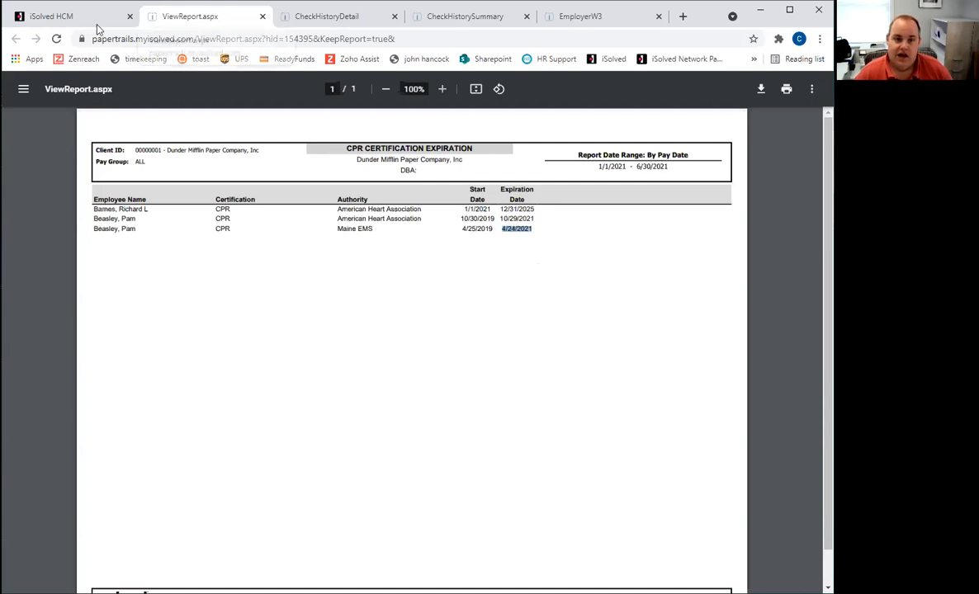
# Return to Report Writer and examine the Benefit Cost Report's payroll preview options, column definitions and added fields.
pyautogui.click(62, 16)
pyautogui.click(38, 309)
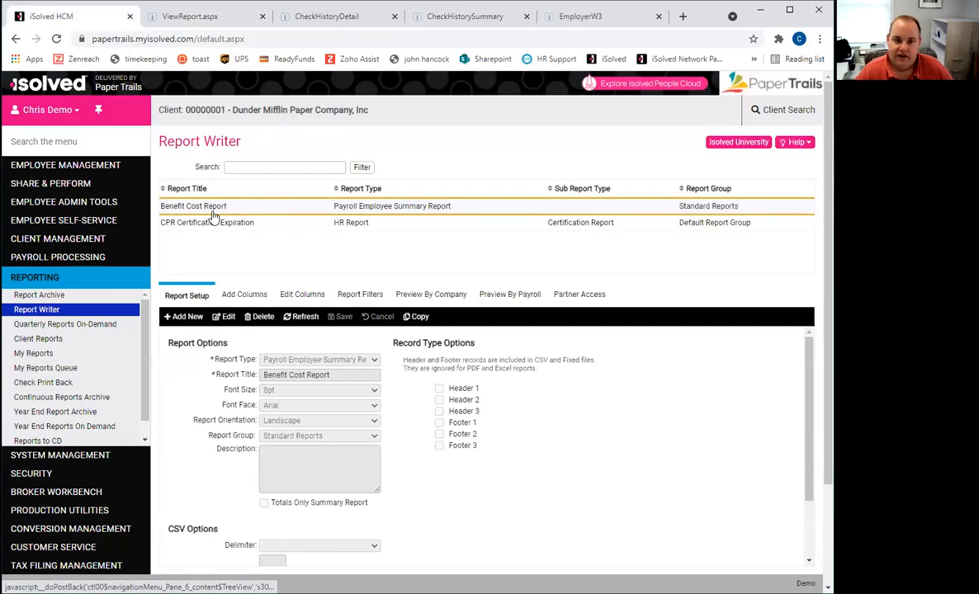
pyautogui.click(519, 295)
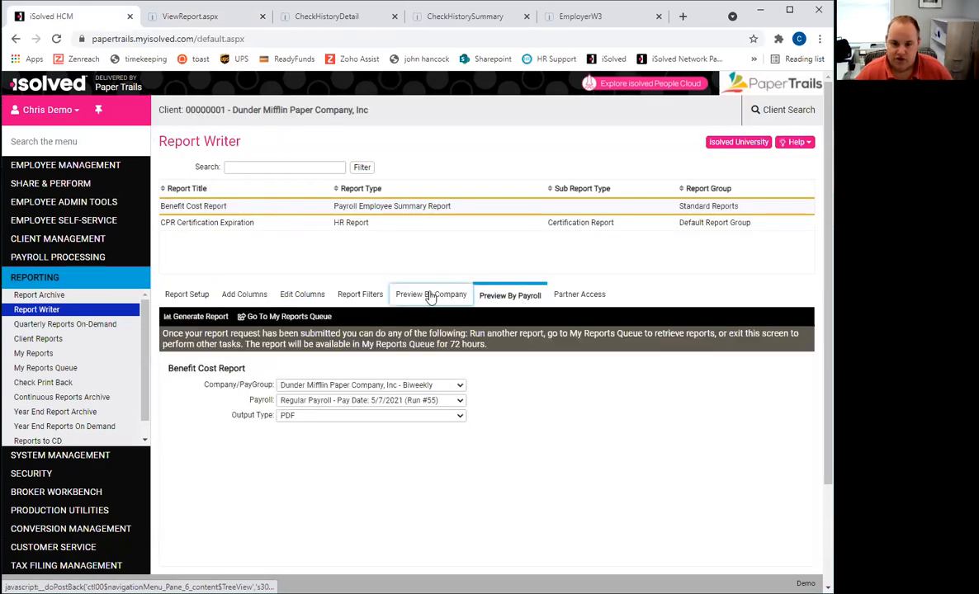
pyautogui.click(325, 299)
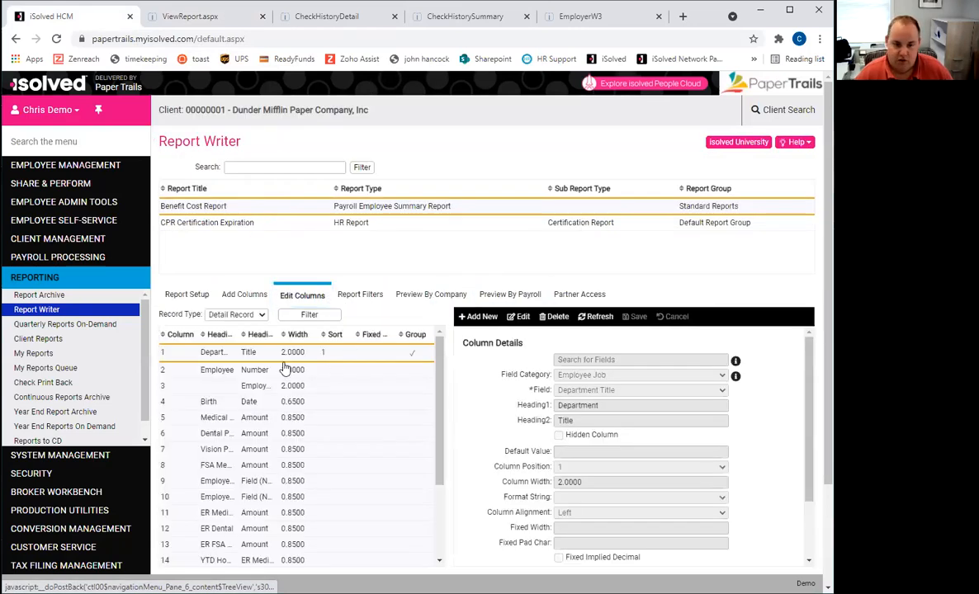
pyautogui.scroll(-2, 355, 411)
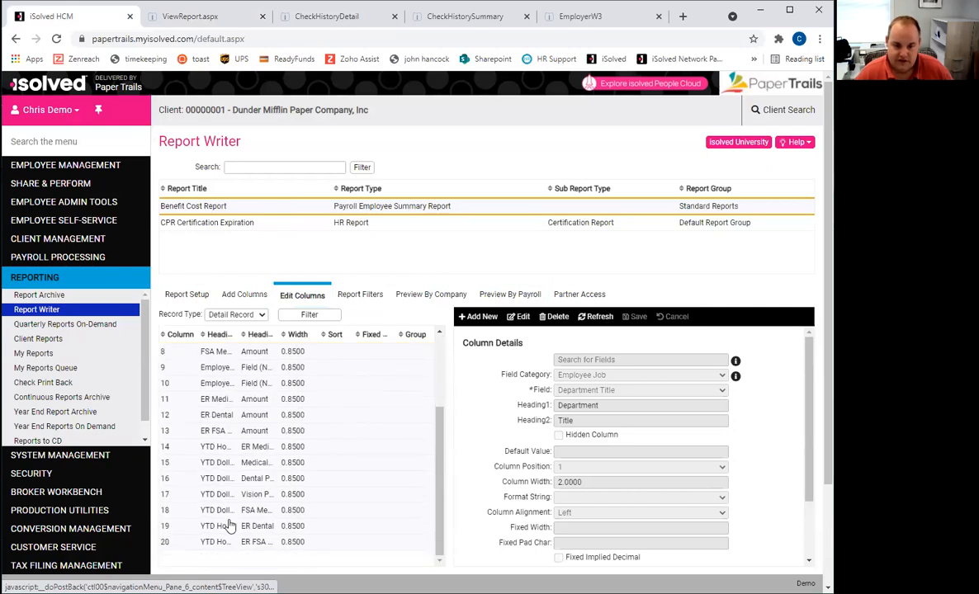
pyautogui.scroll(2, 223, 415)
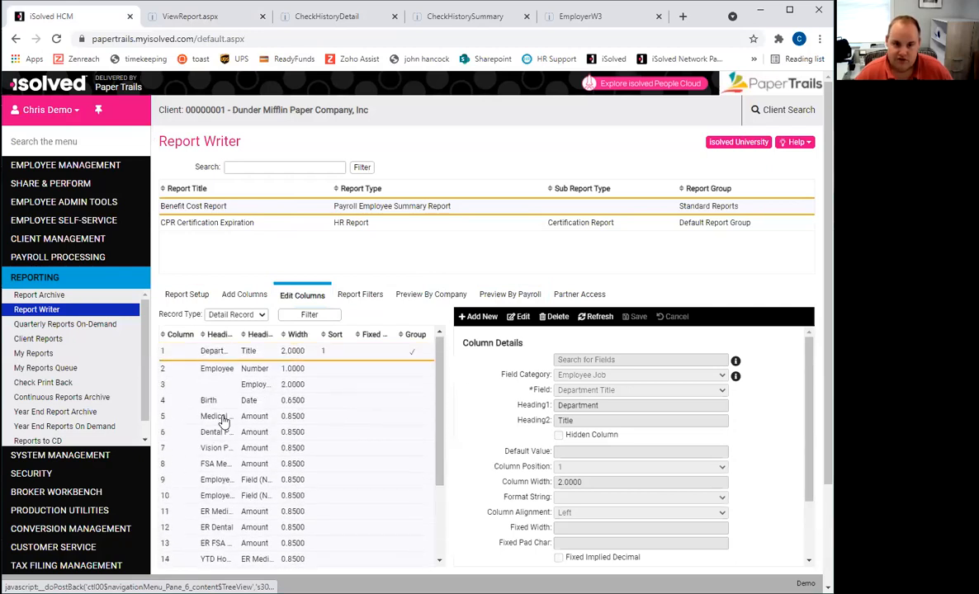
pyautogui.click(241, 297)
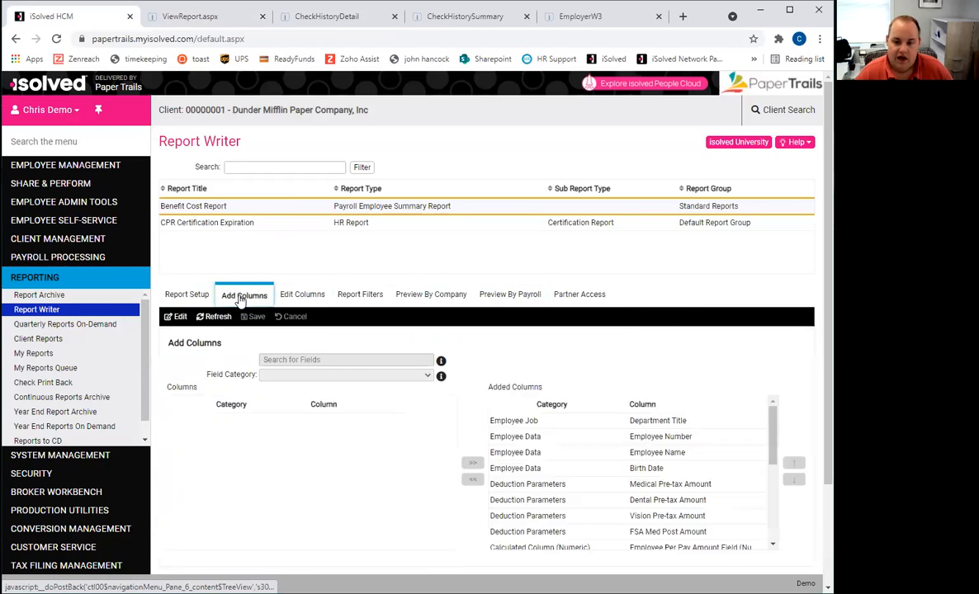
pyautogui.scroll(-5, 638, 421)
pyautogui.scroll(5, 638, 422)
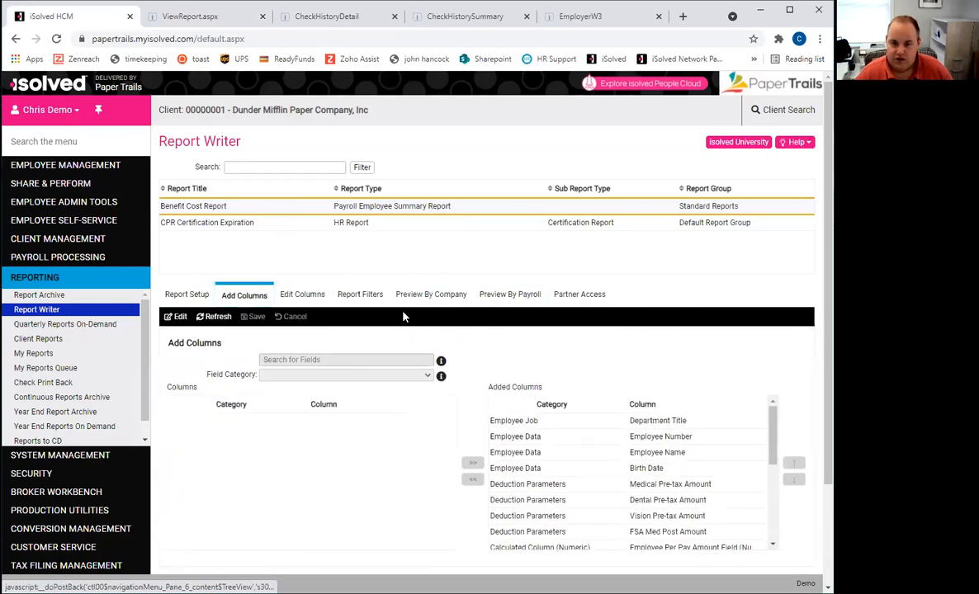
# Generate the Benefit Cost Report for Dunder Mifflin Paper Company as of 5/18/2021 and open it from the reports queue.
pyautogui.click(416, 295)
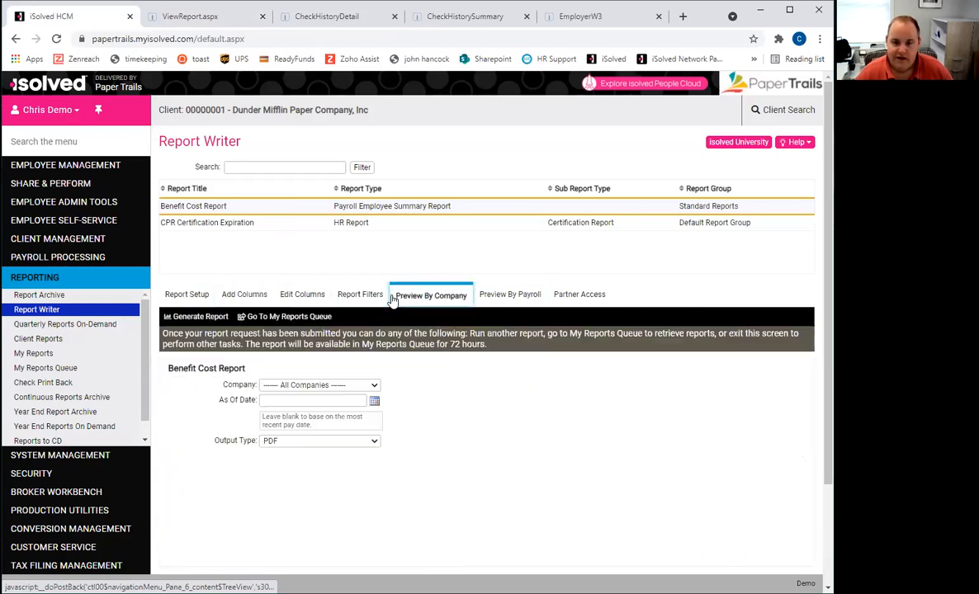
pyautogui.click(289, 390)
pyautogui.click(302, 401)
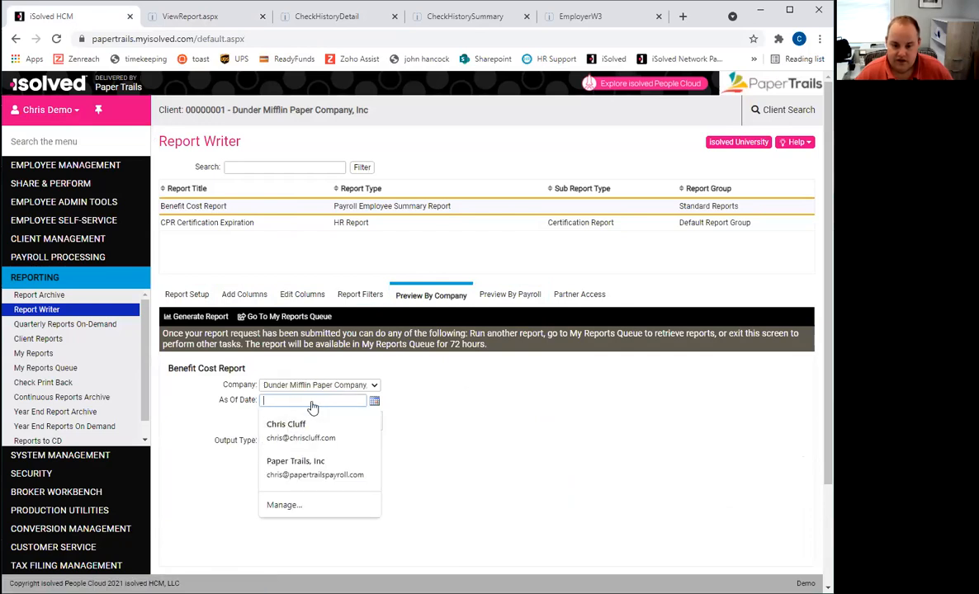
pyautogui.write('1')
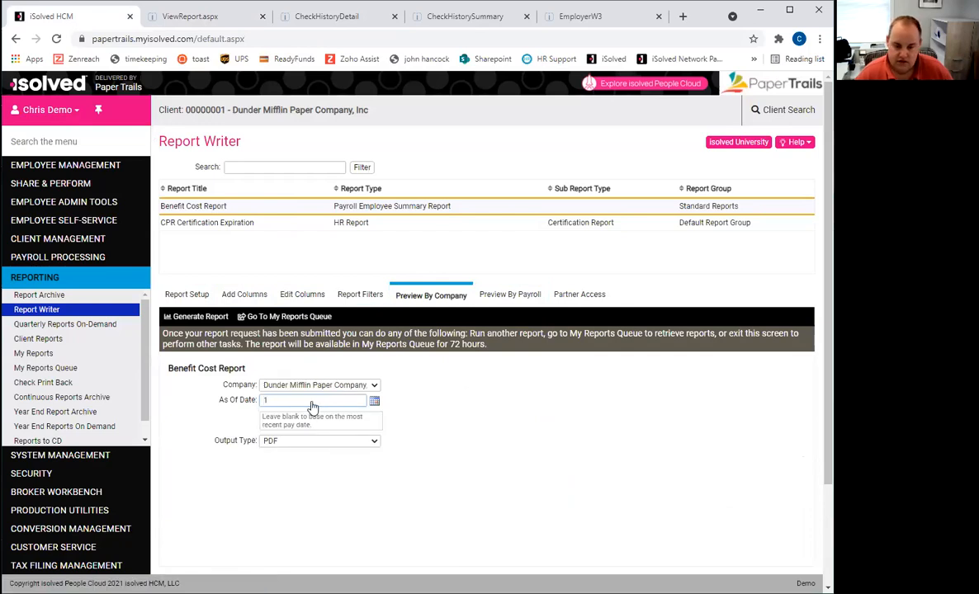
pyautogui.write('/18')
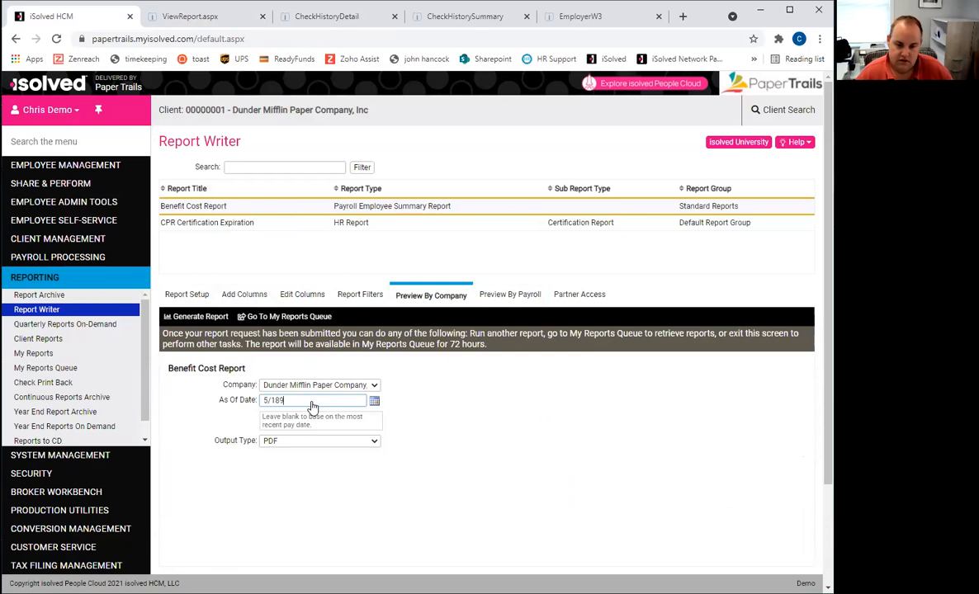
pyautogui.write('/2021')
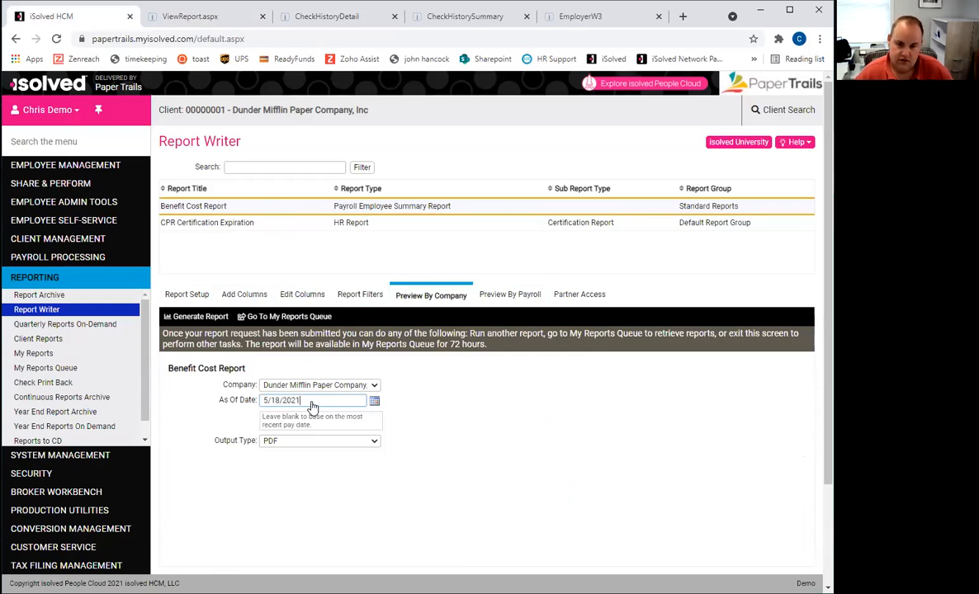
pyautogui.click(195, 316)
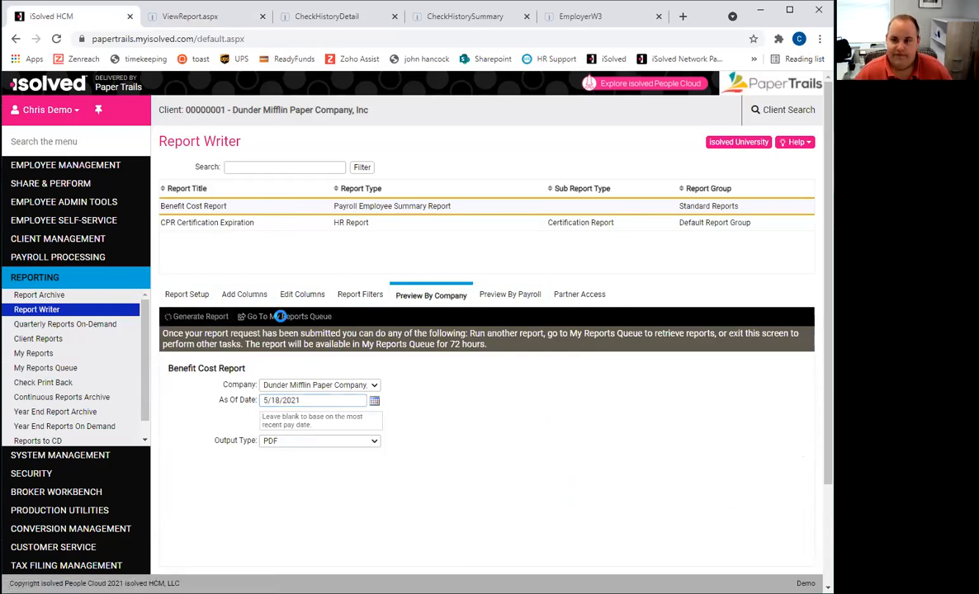
pyautogui.click(281, 316)
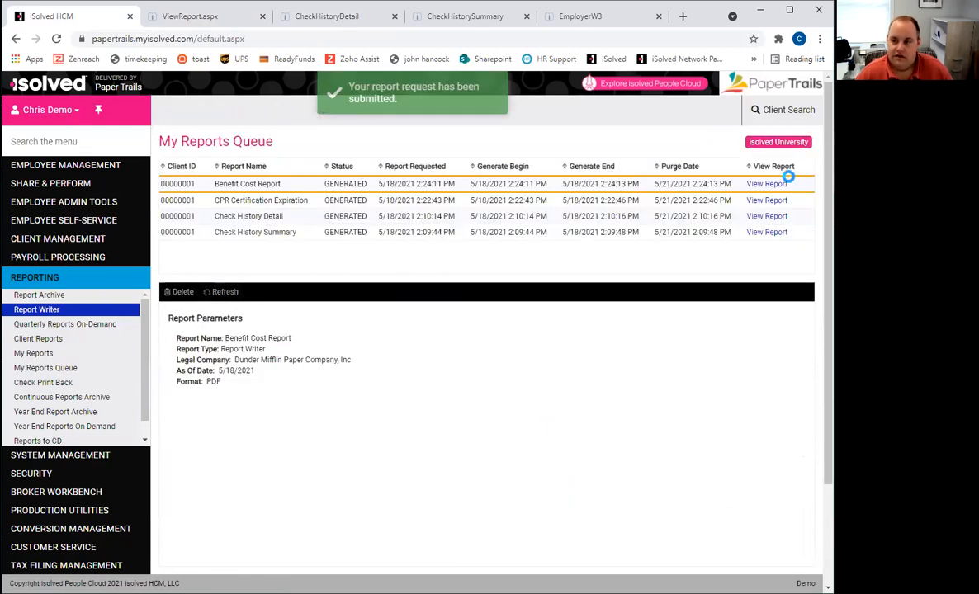
pyautogui.click(767, 183)
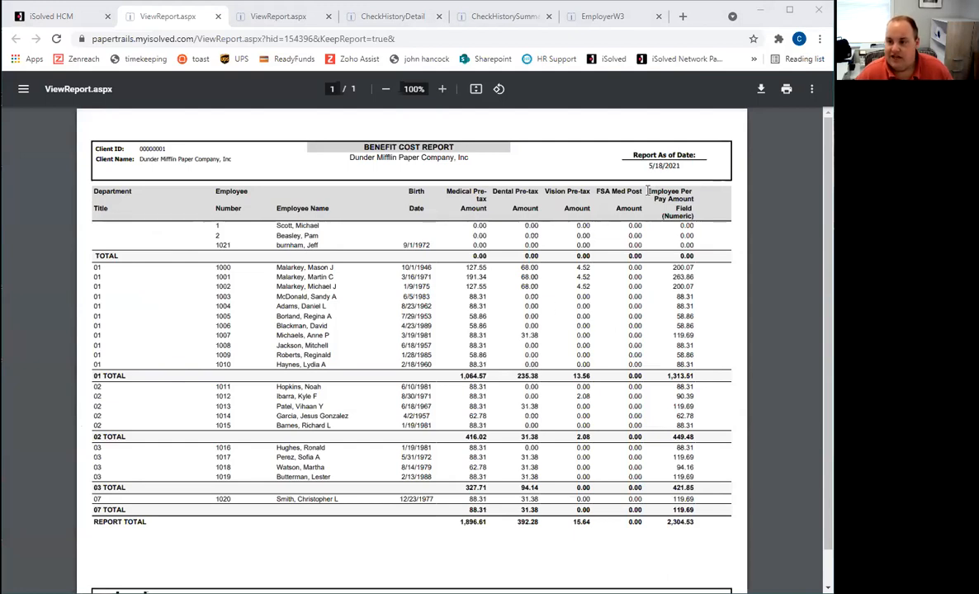
# Check the Employee Per Pay Amount column in the generated Benefit Cost Report against the report's column definitions in Report Writer.
pyautogui.moveTo(647, 190); pyautogui.dragTo(692, 363)
pyautogui.click(692, 363)
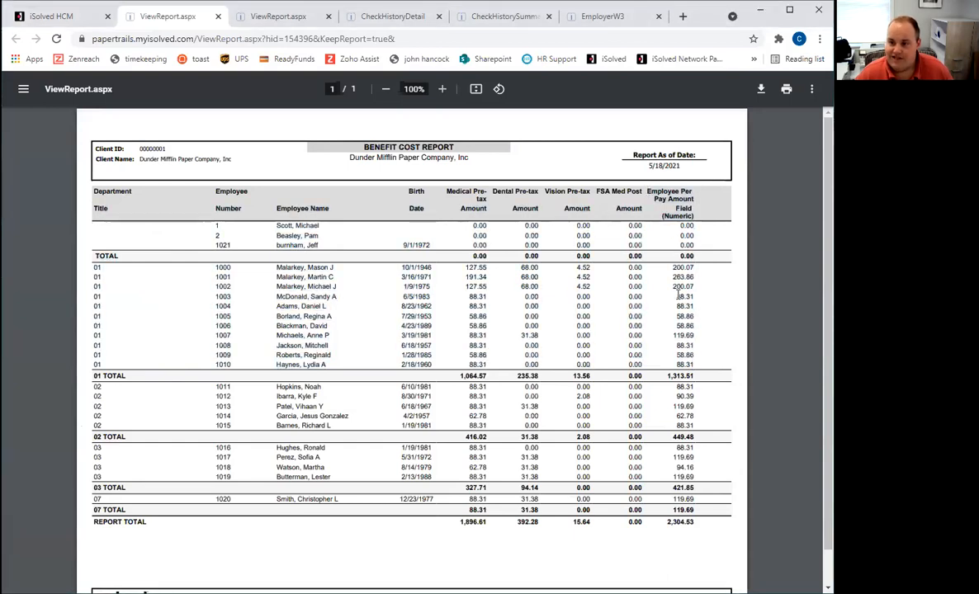
pyautogui.click(58, 16)
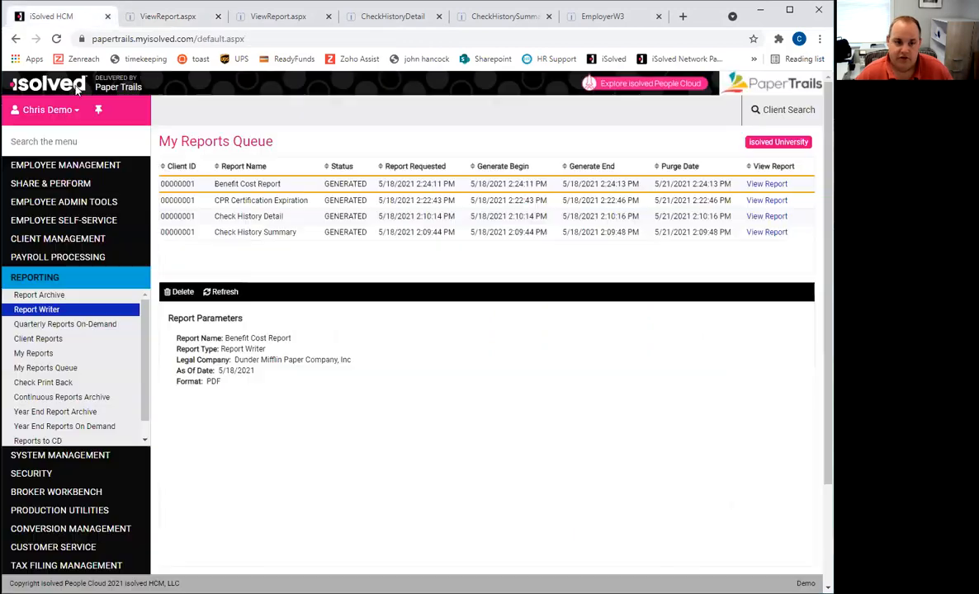
pyautogui.click(46, 310)
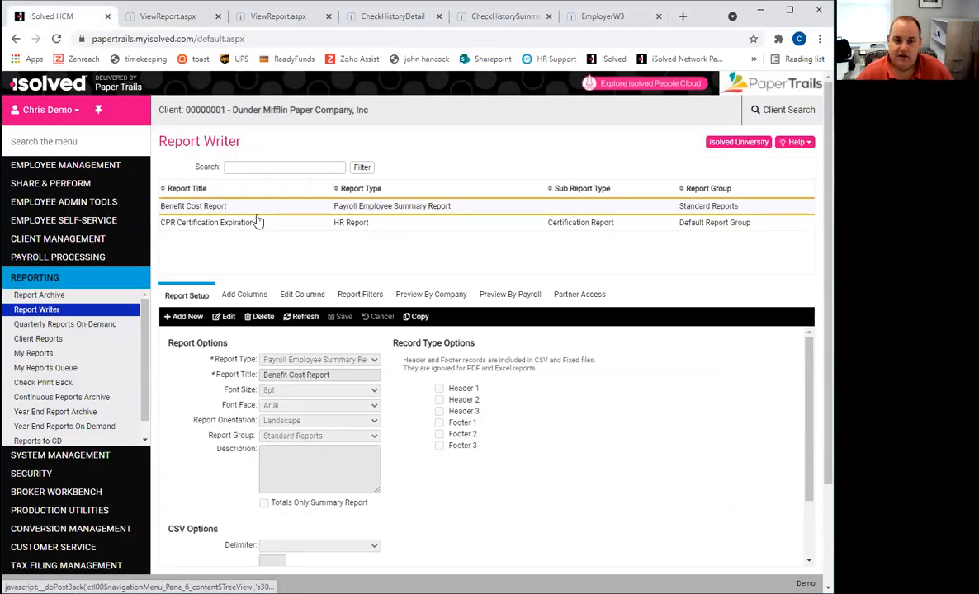
pyautogui.click(300, 302)
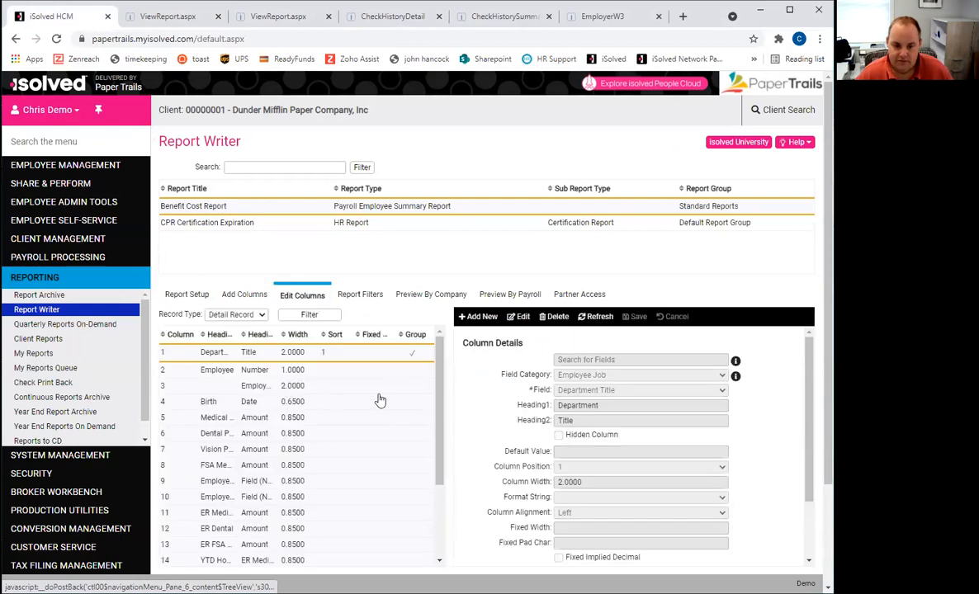
pyautogui.scroll(-3, 350, 372)
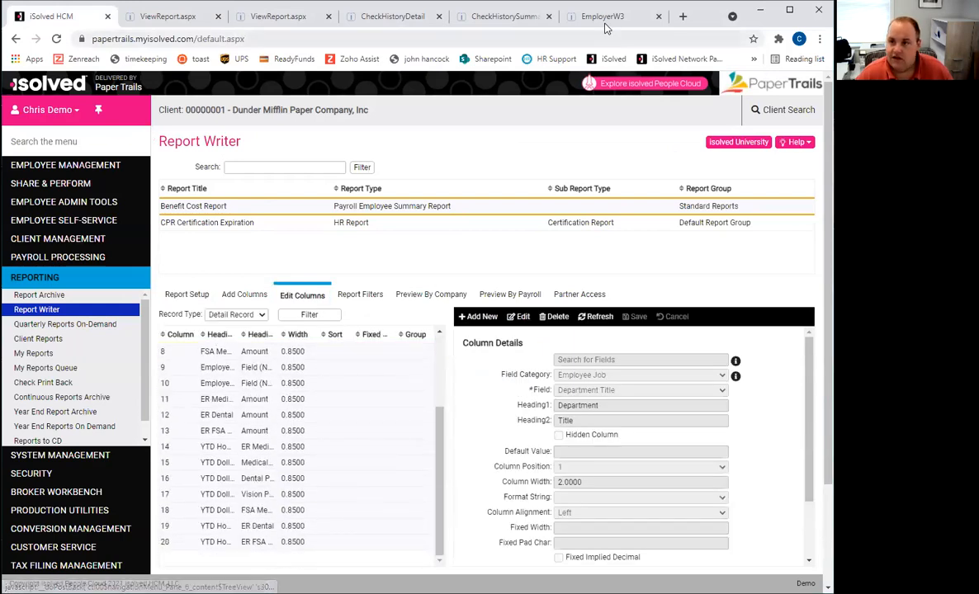
pyautogui.click(175, 17)
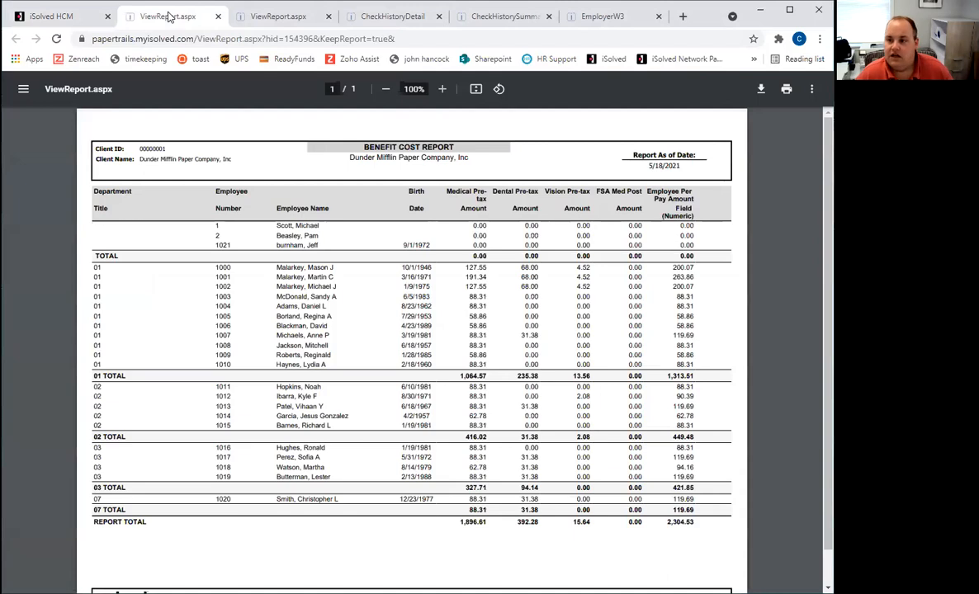
pyautogui.click(86, 15)
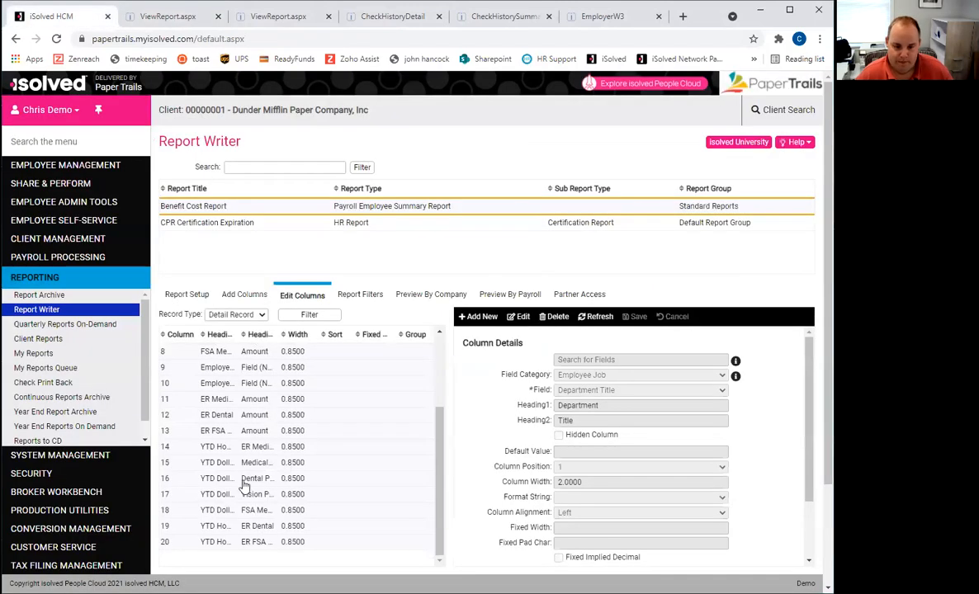
# Open the Employee Per Pay Amount calculated column for editing, inspect its expression, and close the expression without changing it.
pyautogui.click(217, 381)
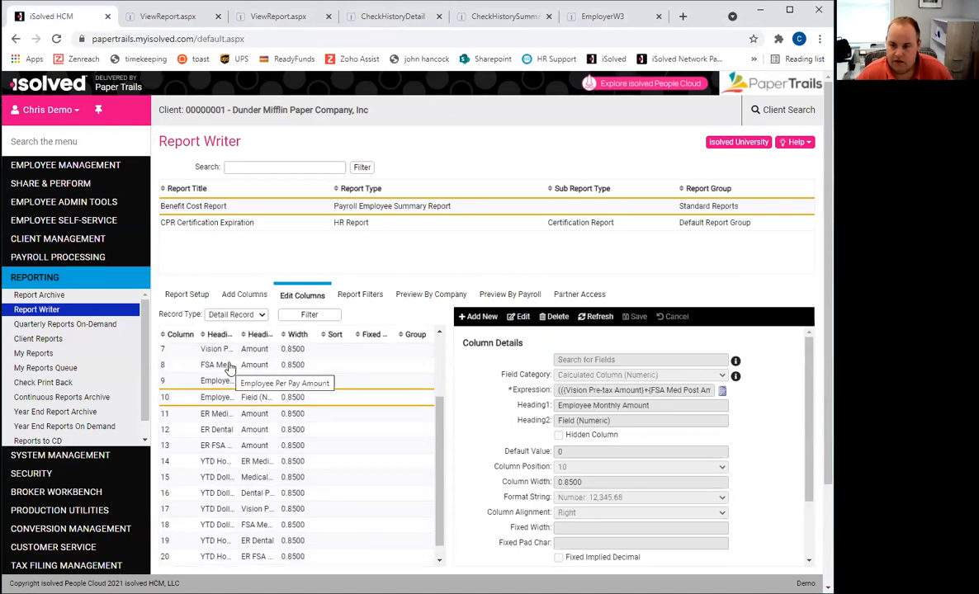
pyautogui.click(223, 364)
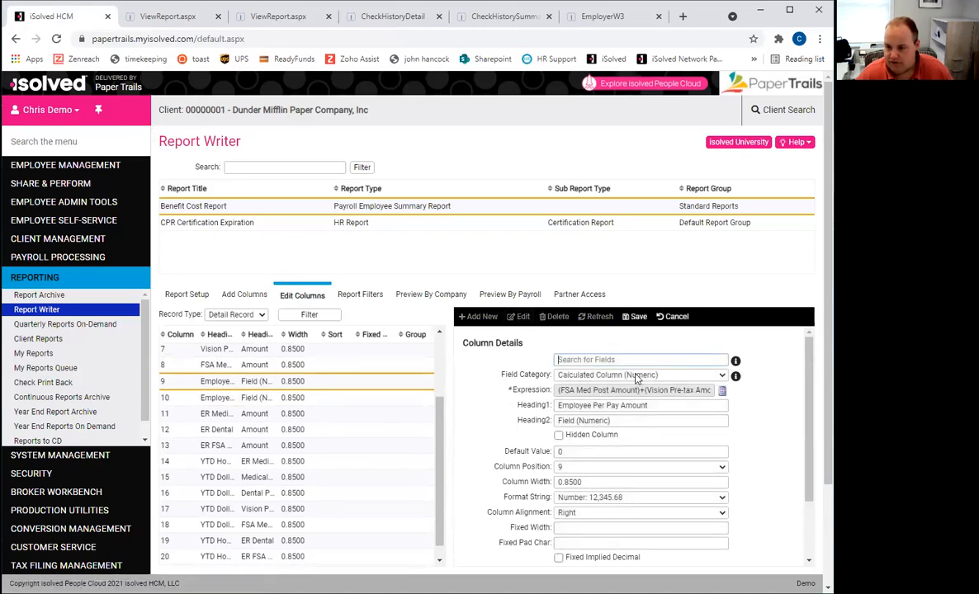
pyautogui.click(722, 393)
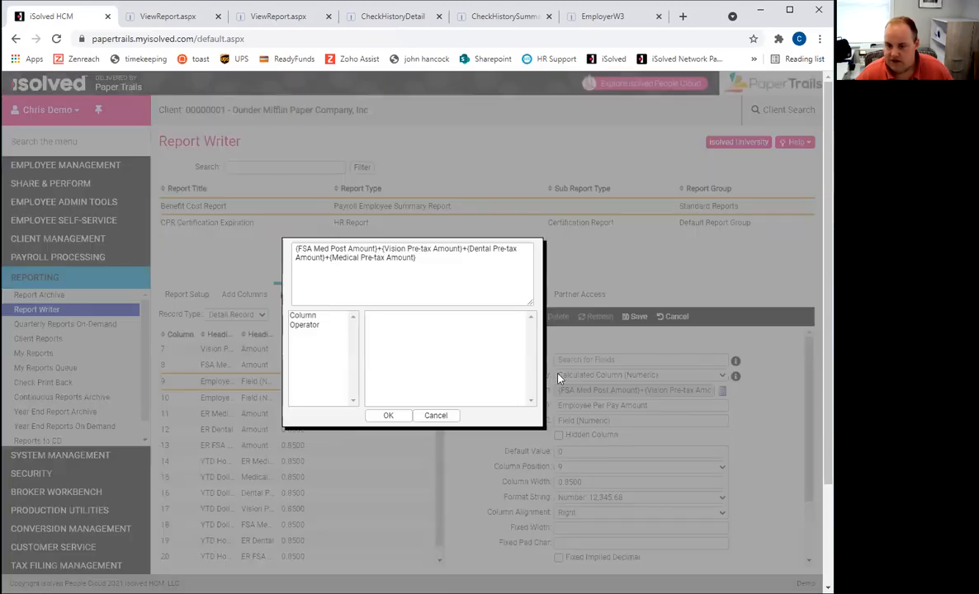
pyautogui.click(432, 416)
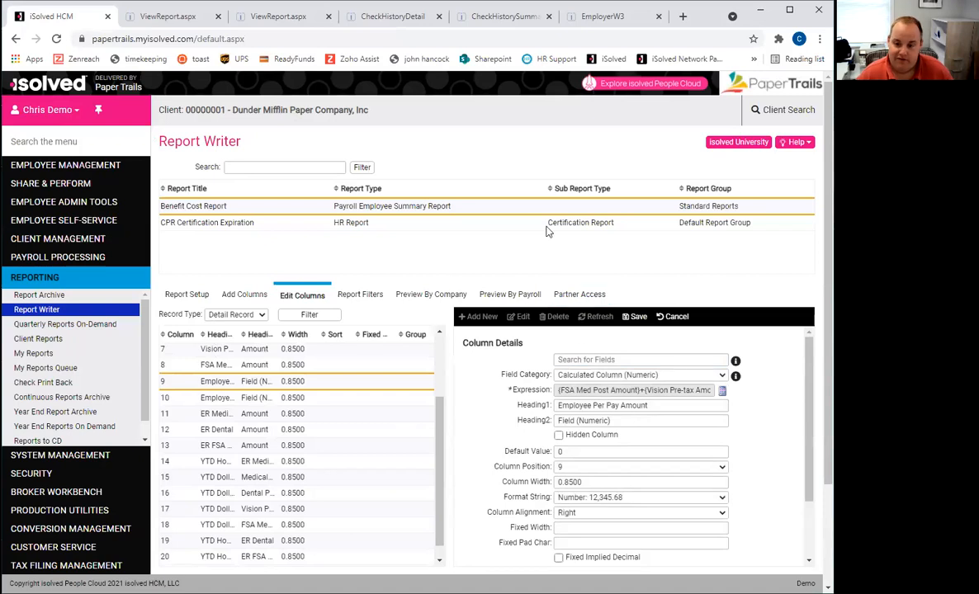
# Review the calculated per-pay amounts in the generated Benefit Cost Report again and return to its column definitions in Report Writer.
pyautogui.click(577, 25)
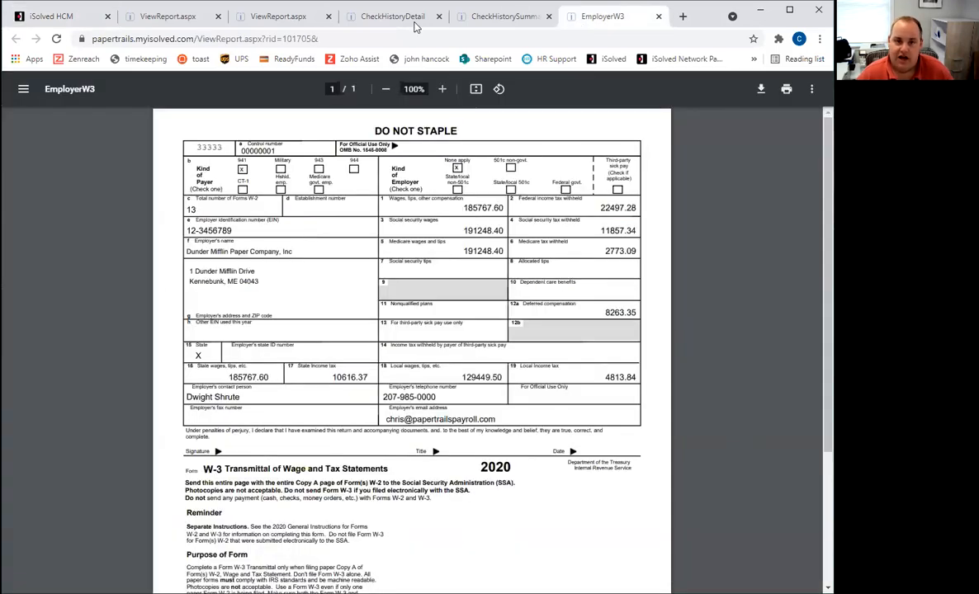
pyautogui.click(196, 21)
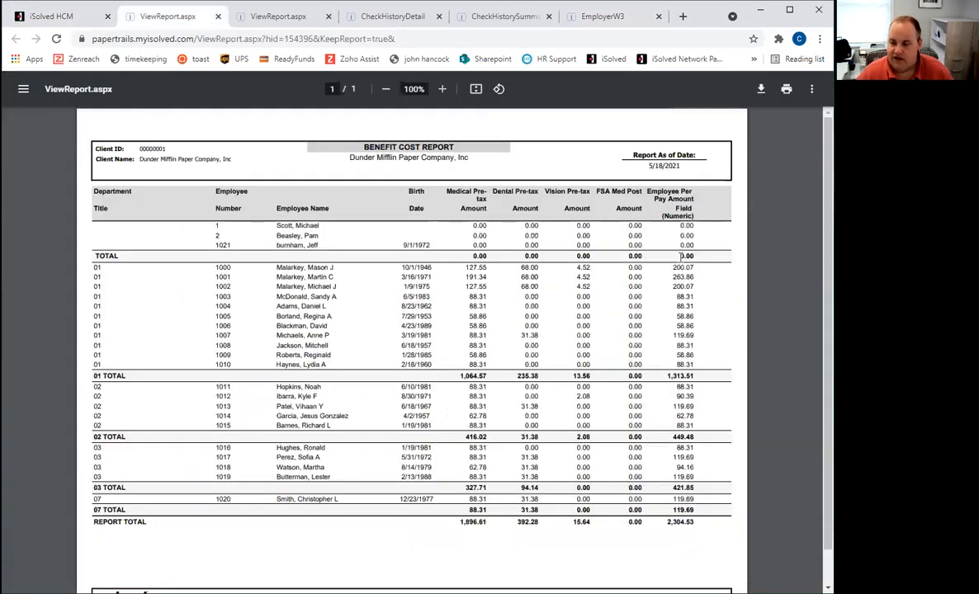
pyautogui.scroll(-1, 578, 227)
pyautogui.scroll(1, 648, 221)
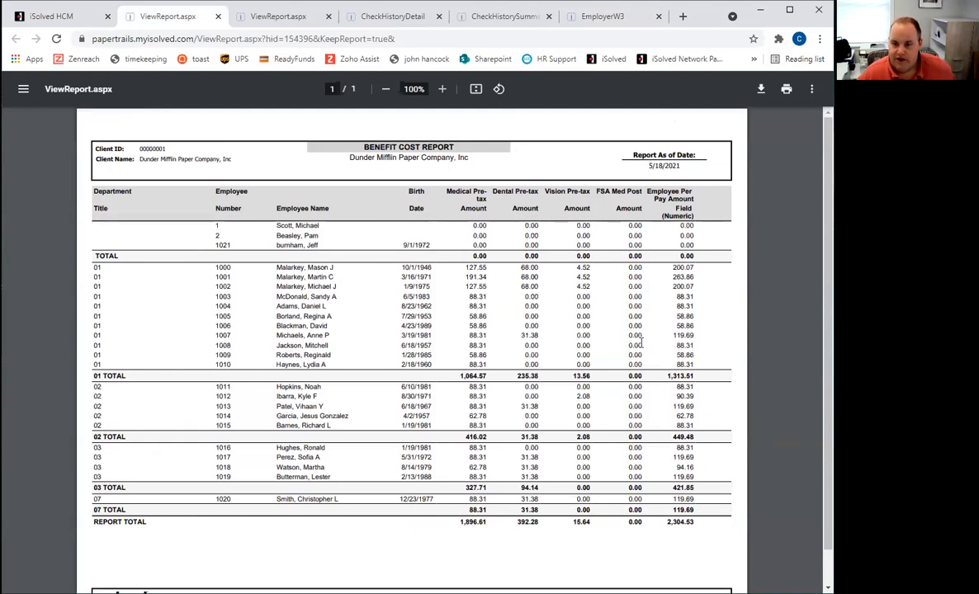
pyautogui.click(83, 21)
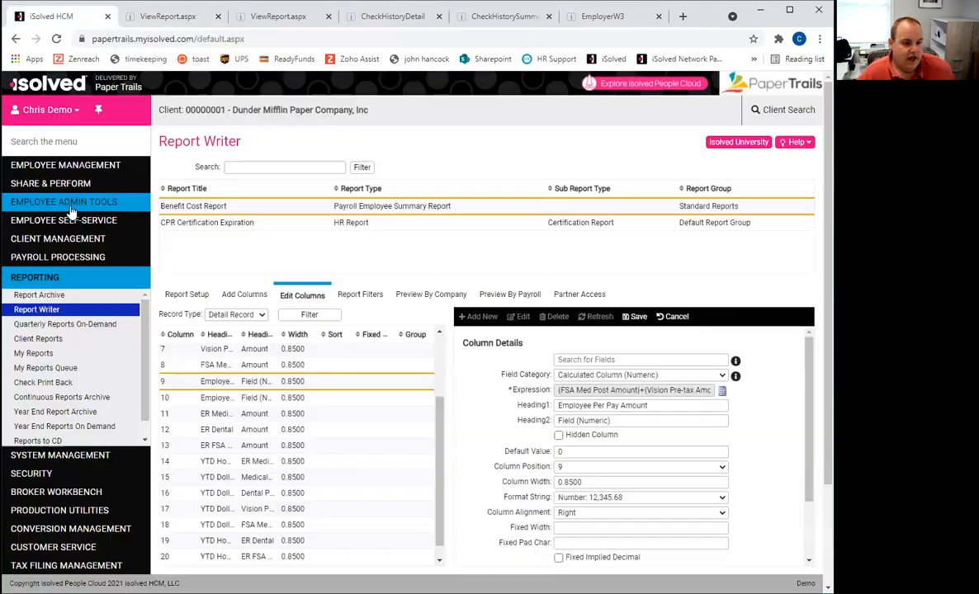